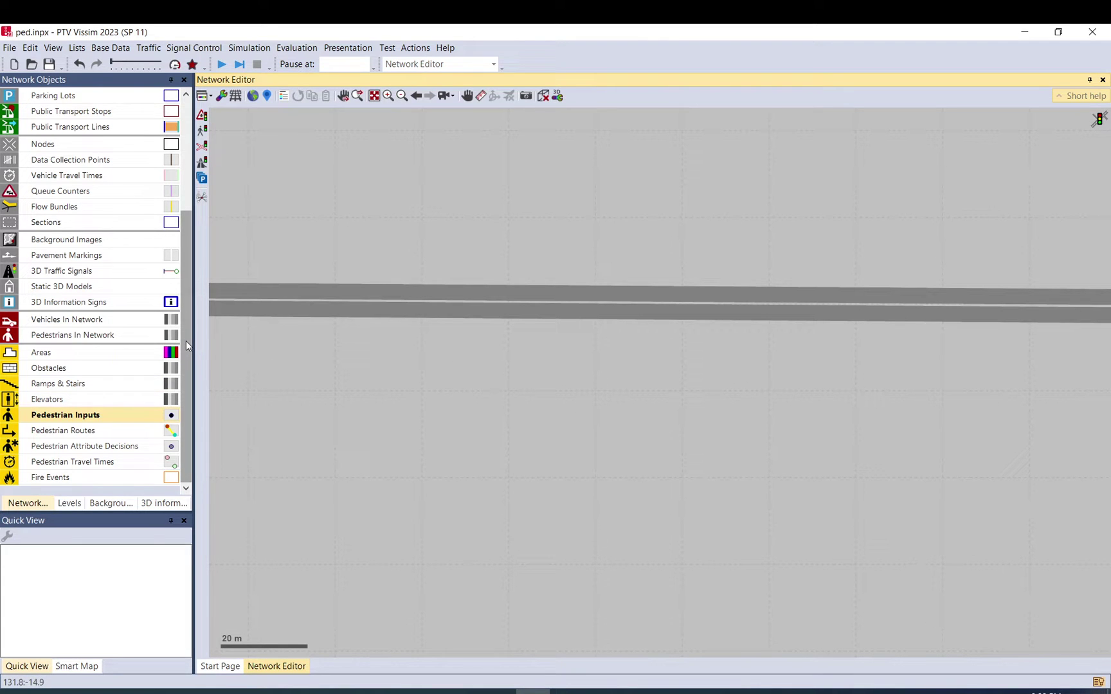
Step: Select Links in the Network Objects list, ready to draw the crossing link
left_click_drag(186, 342, 173, 399)
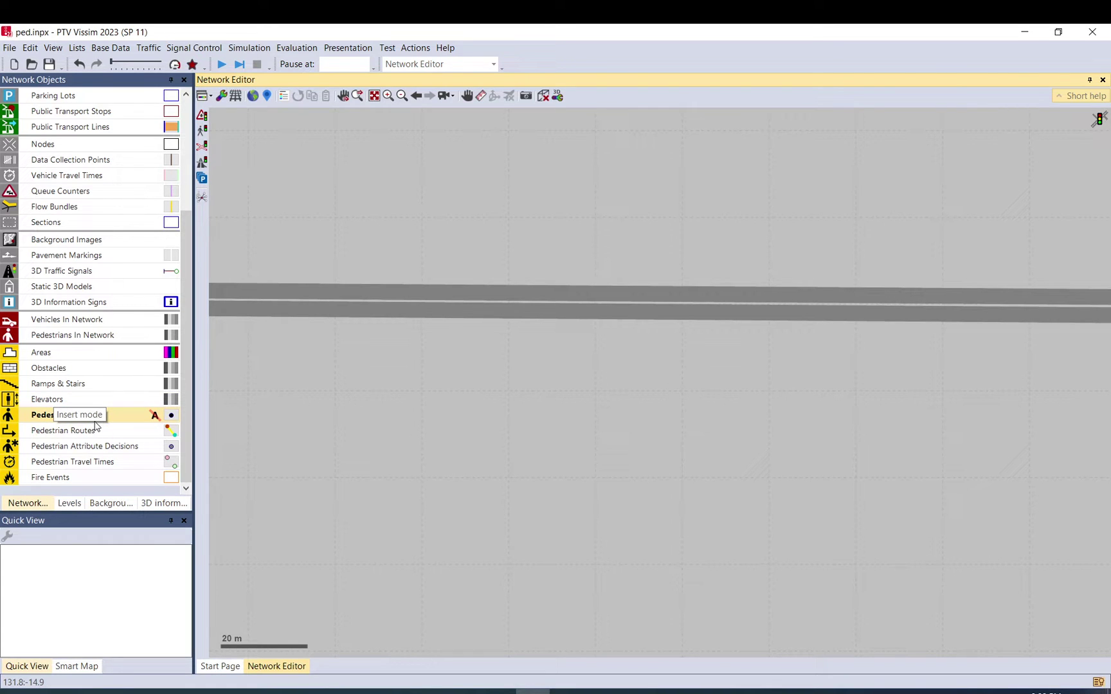
scroll(96, 308, "up", 2)
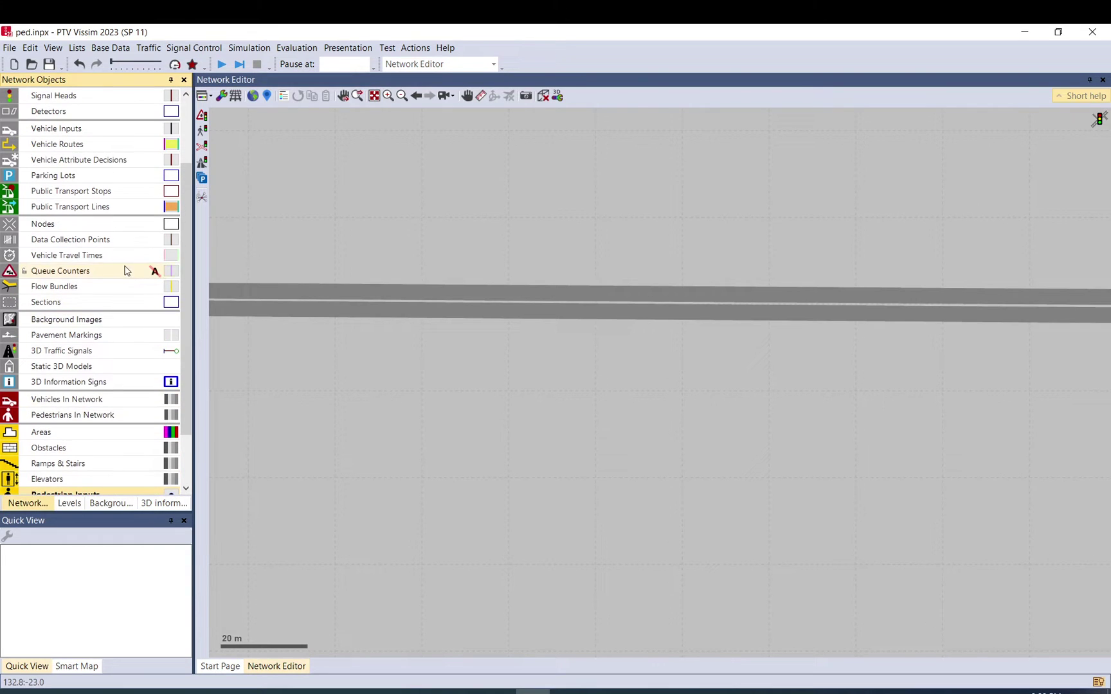
left_click(97, 130)
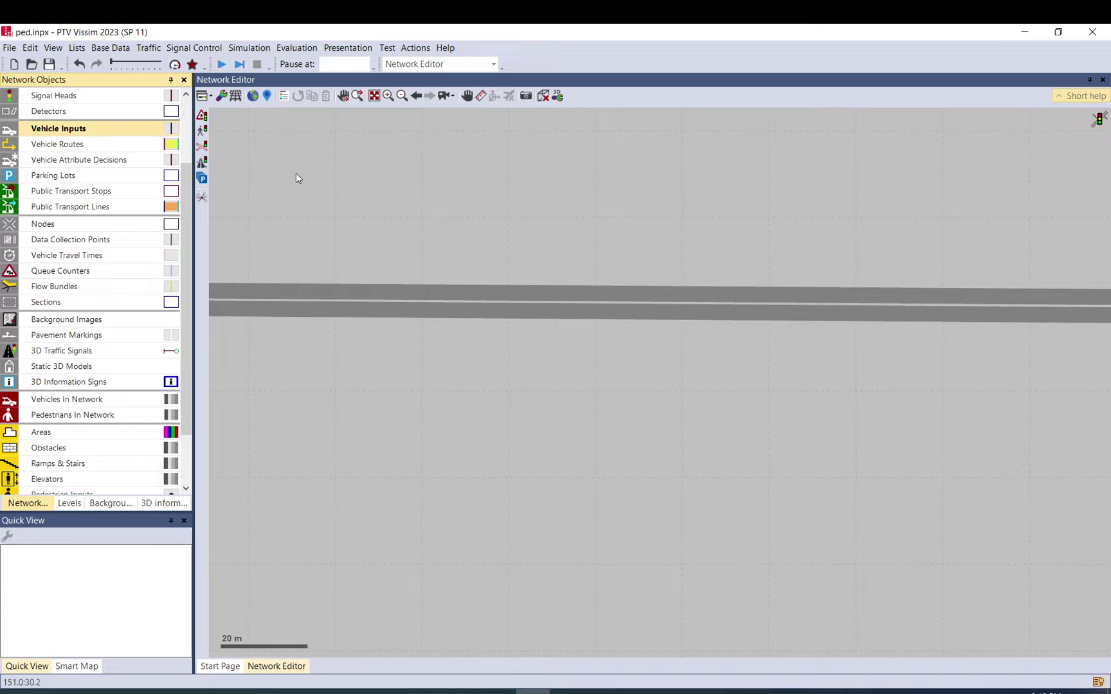
left_click_drag(186, 277, 188, 329)
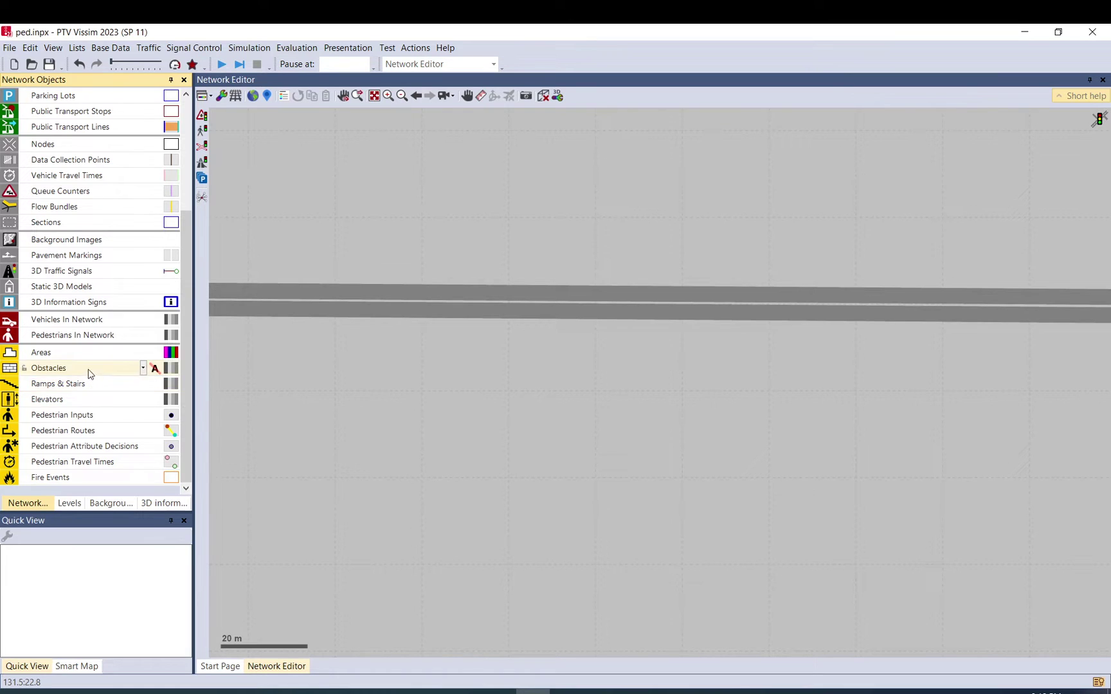
scroll(87, 372, "up", 4)
left_click(46, 95)
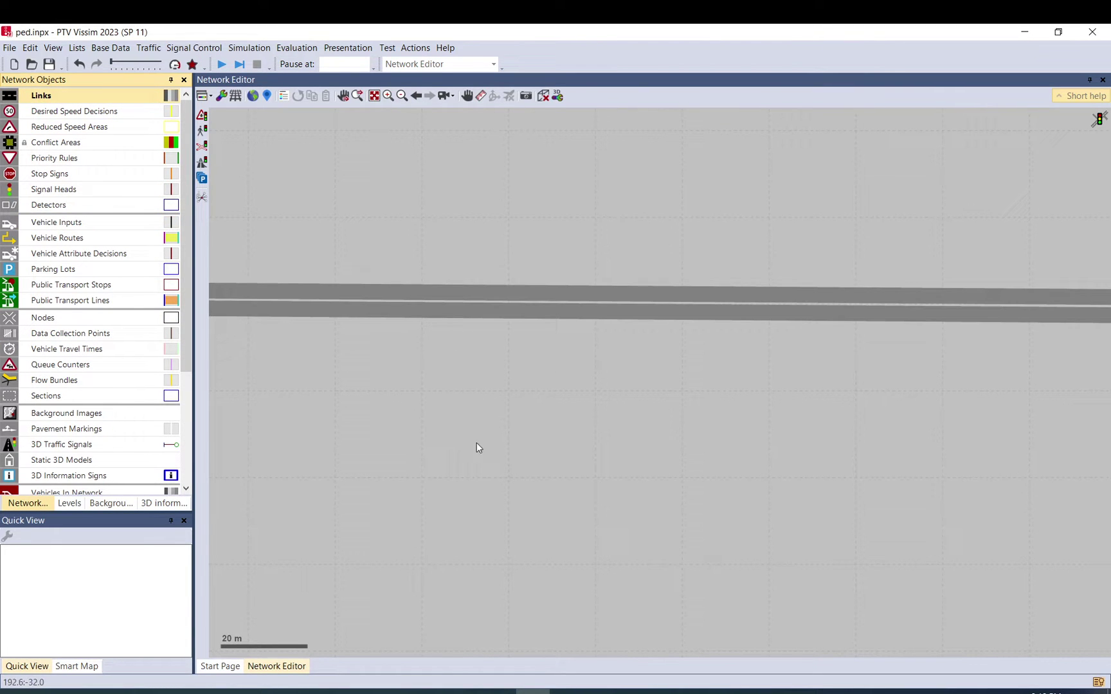
Step: Draw one-lane vertical link 3 across the road and nudge it slightly down-right
left_click_drag(481, 461, 481, 133)
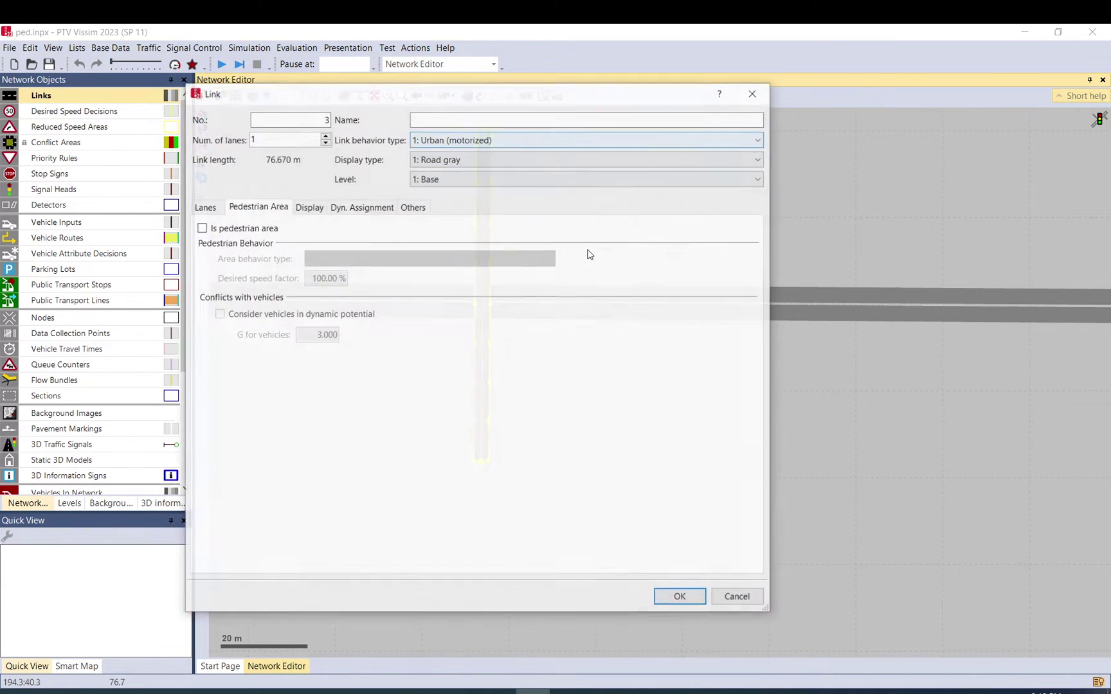
left_click(692, 598)
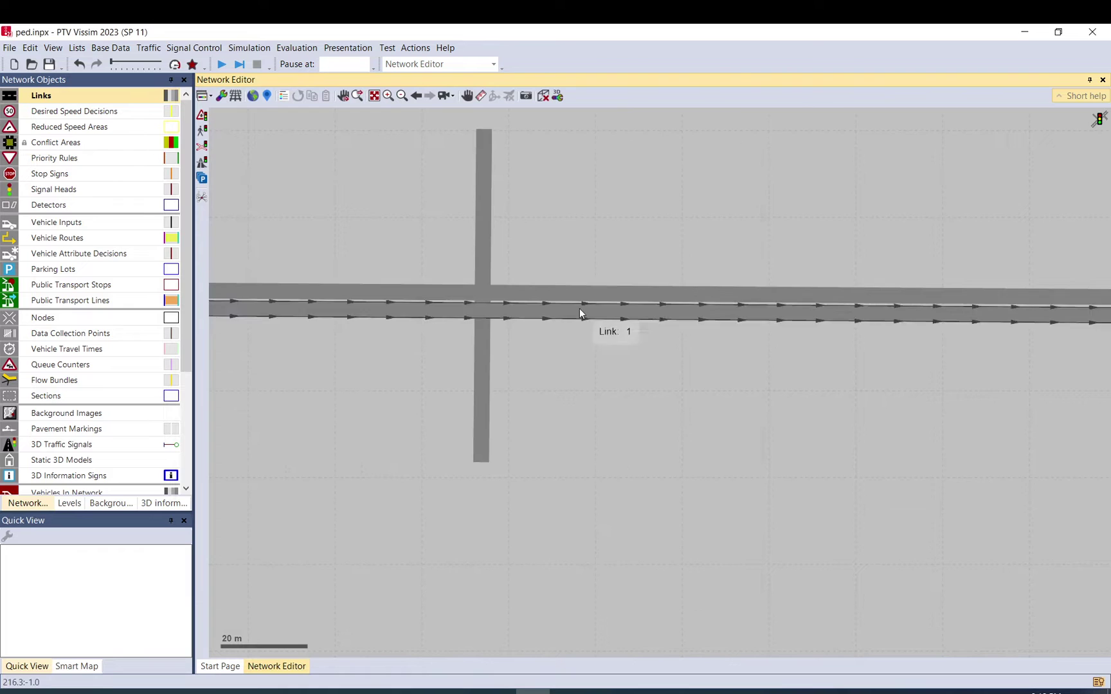
left_click(483, 261)
left_click_drag(484, 261, 495, 278)
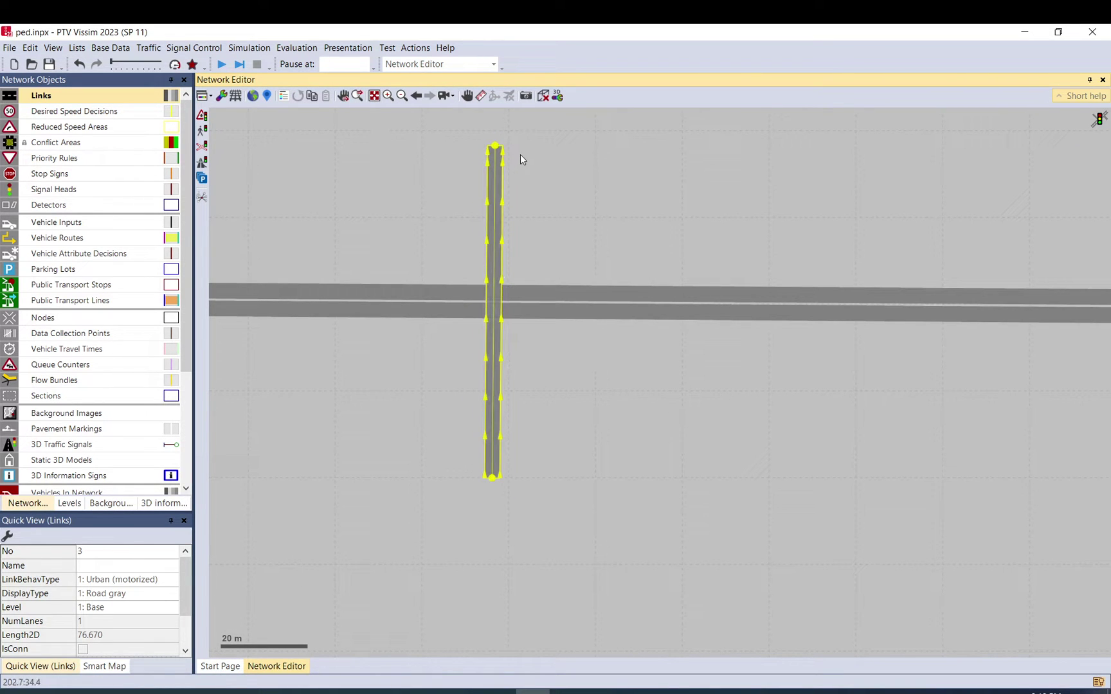
Step: Draw a second link beside link 3, then cancel it
mouse_move(519, 149)
left_mouse_down()
mouse_move(525, 359)
mouse_move(515, 411)
left_mouse_up()
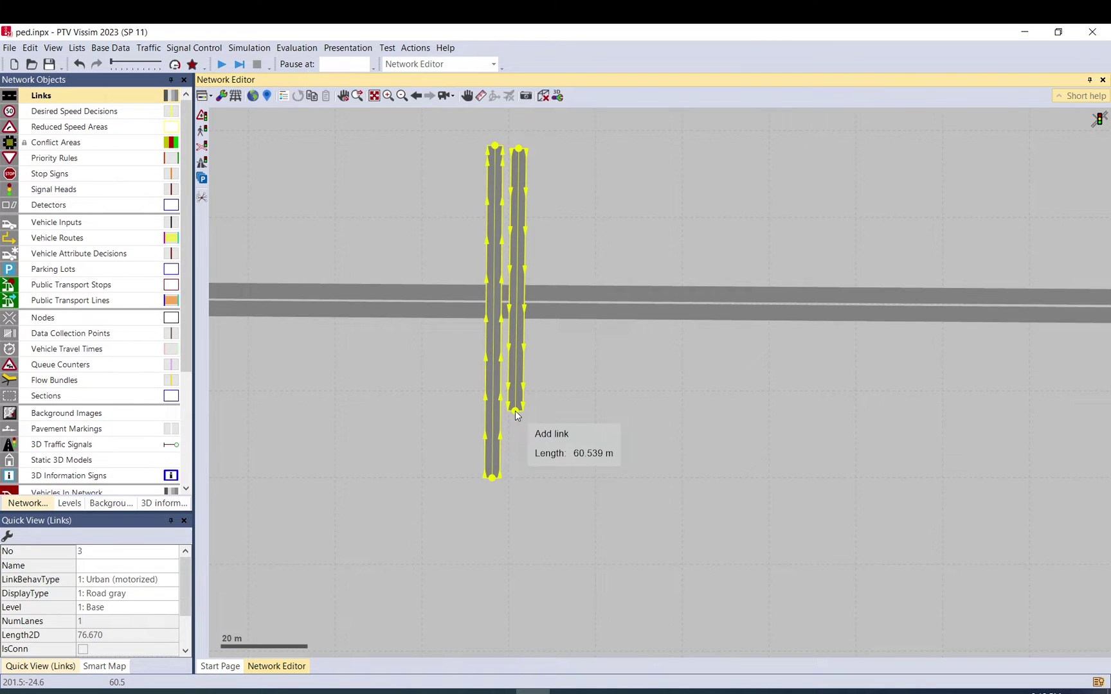
left_click_drag(515, 411, 515, 411)
left_click(738, 598)
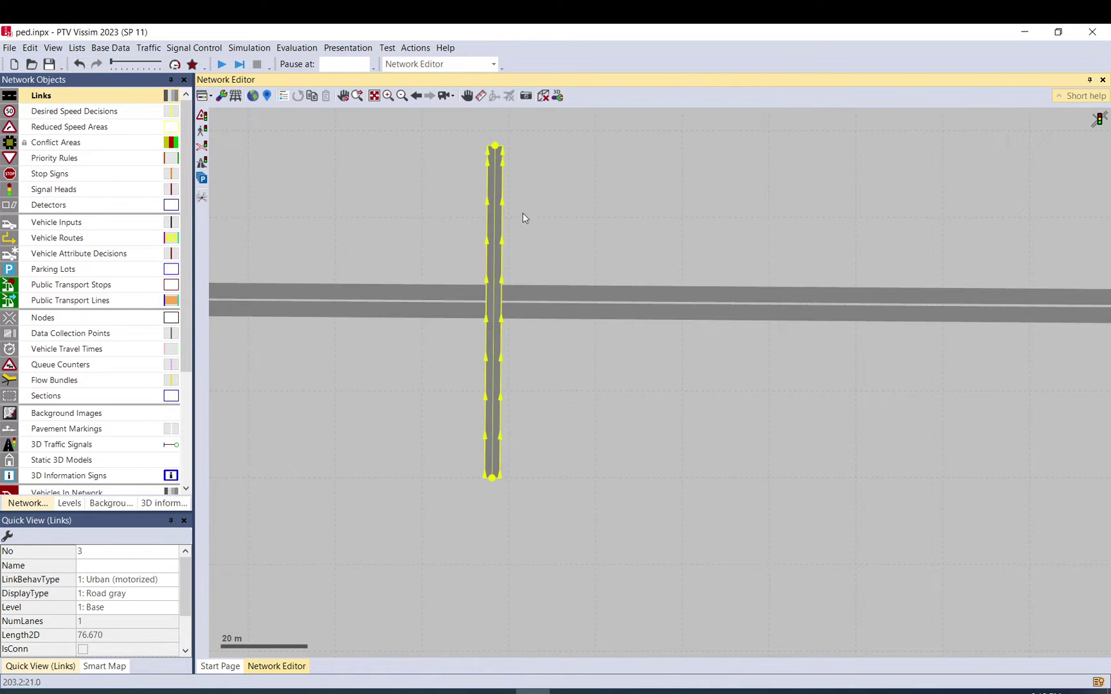
Step: Turn on Is pedestrian area for link 3
double_click(489, 228)
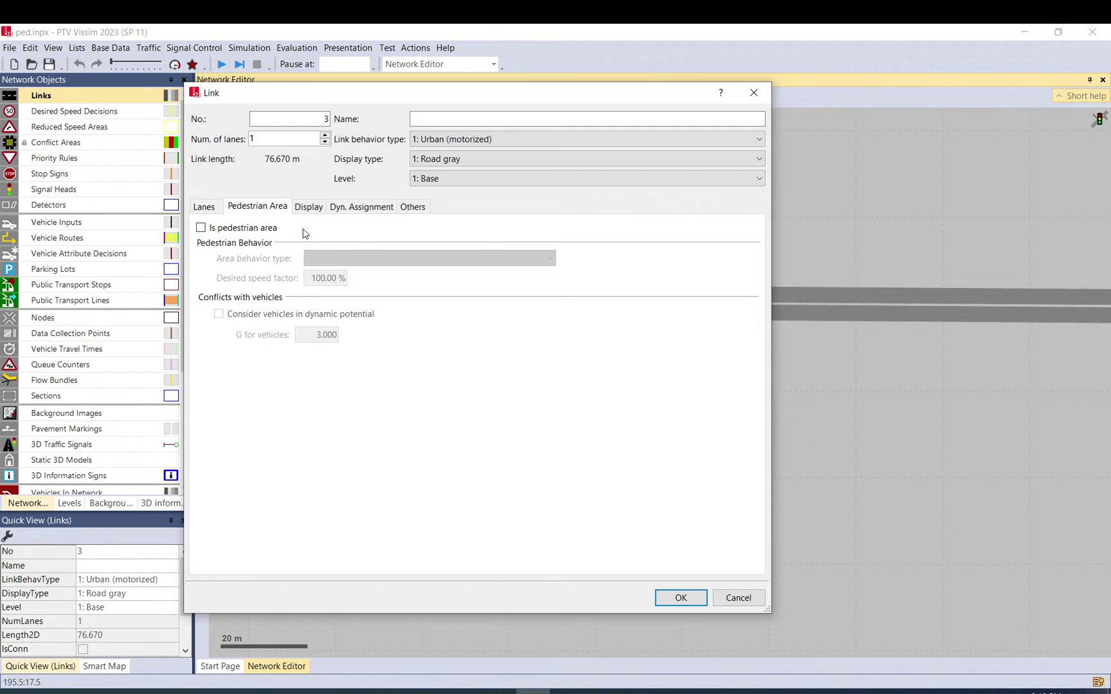
left_click(215, 208)
left_click(261, 207)
left_click(219, 231)
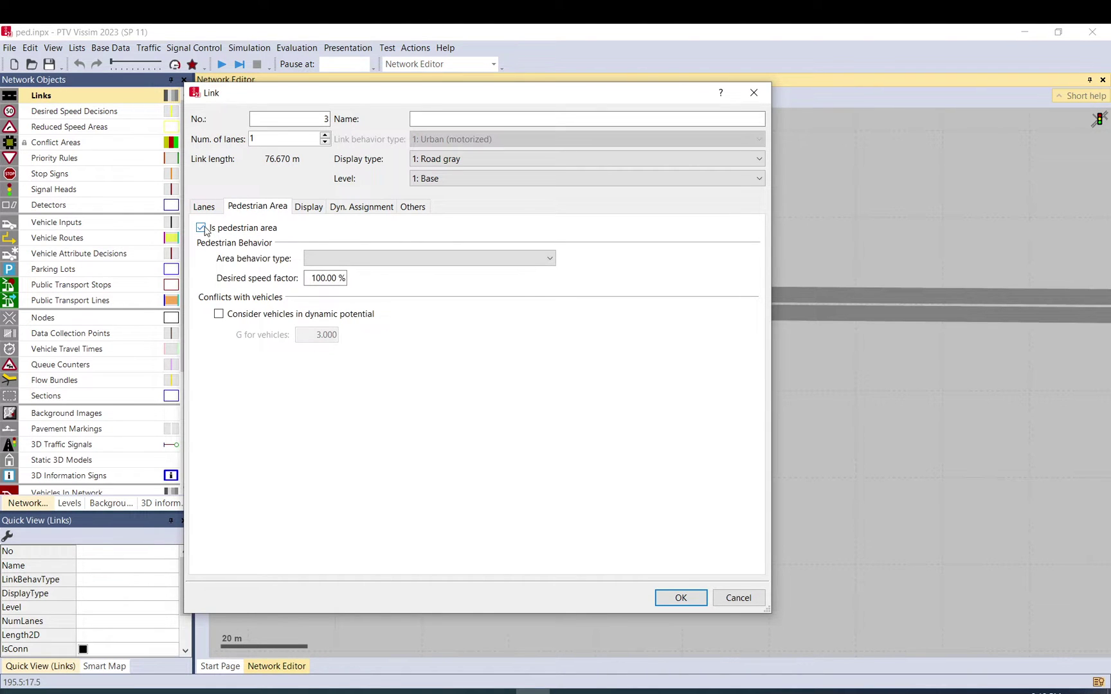
left_click(694, 594)
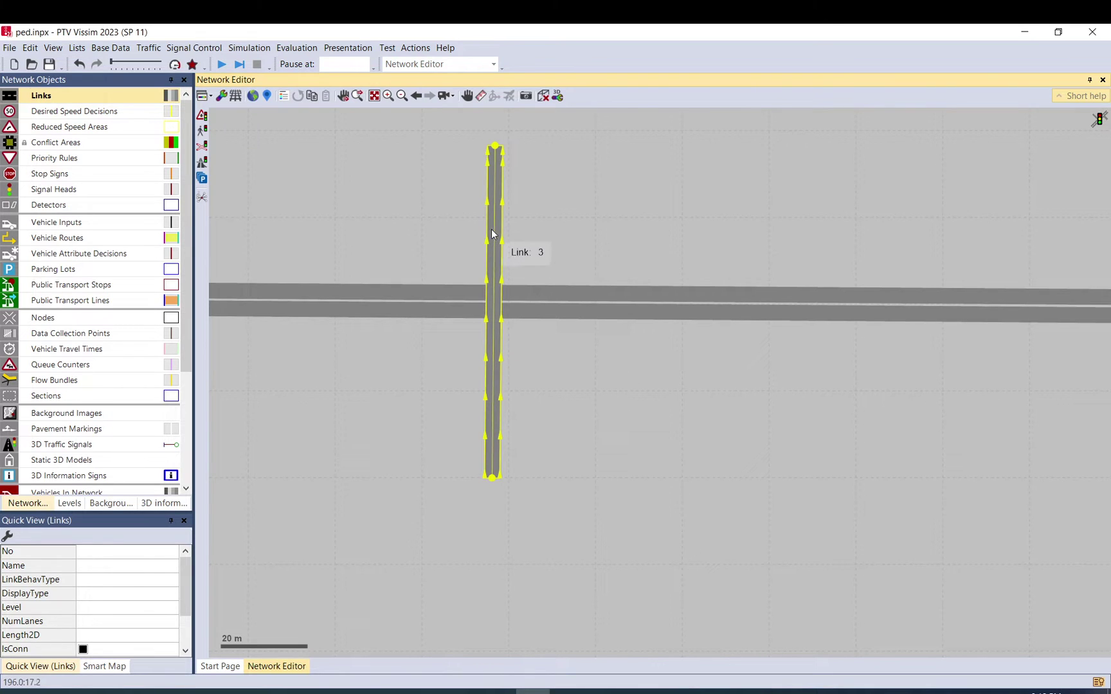
Step: Select the overlapping link 4 and open its Link properties
left_click(491, 229)
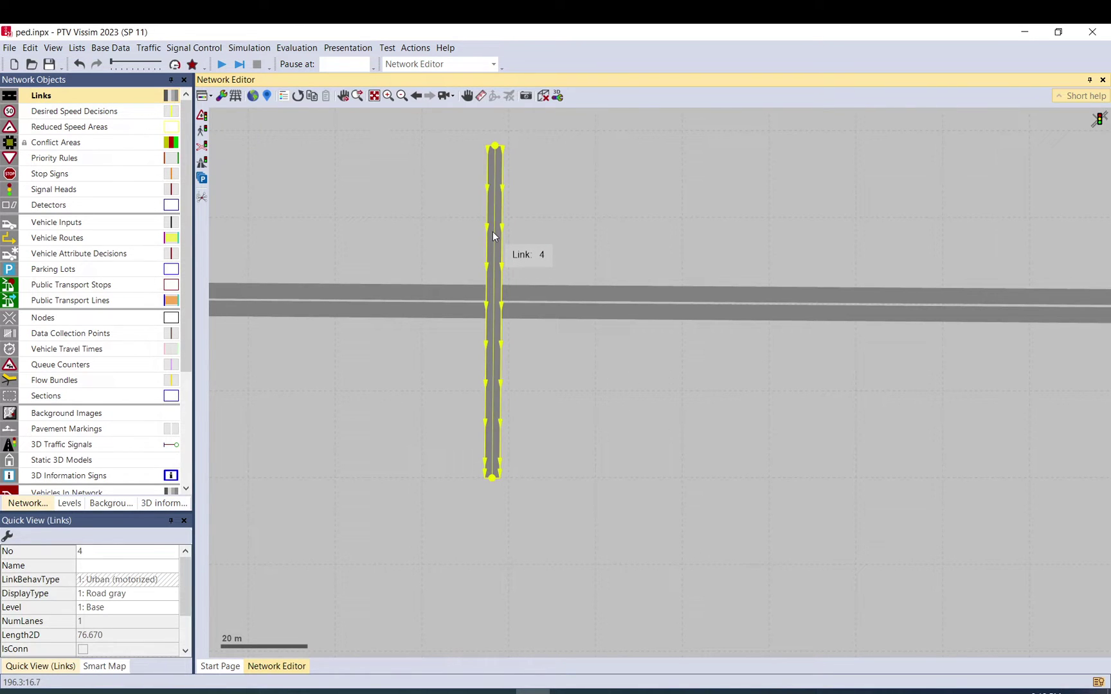
left_click(493, 236)
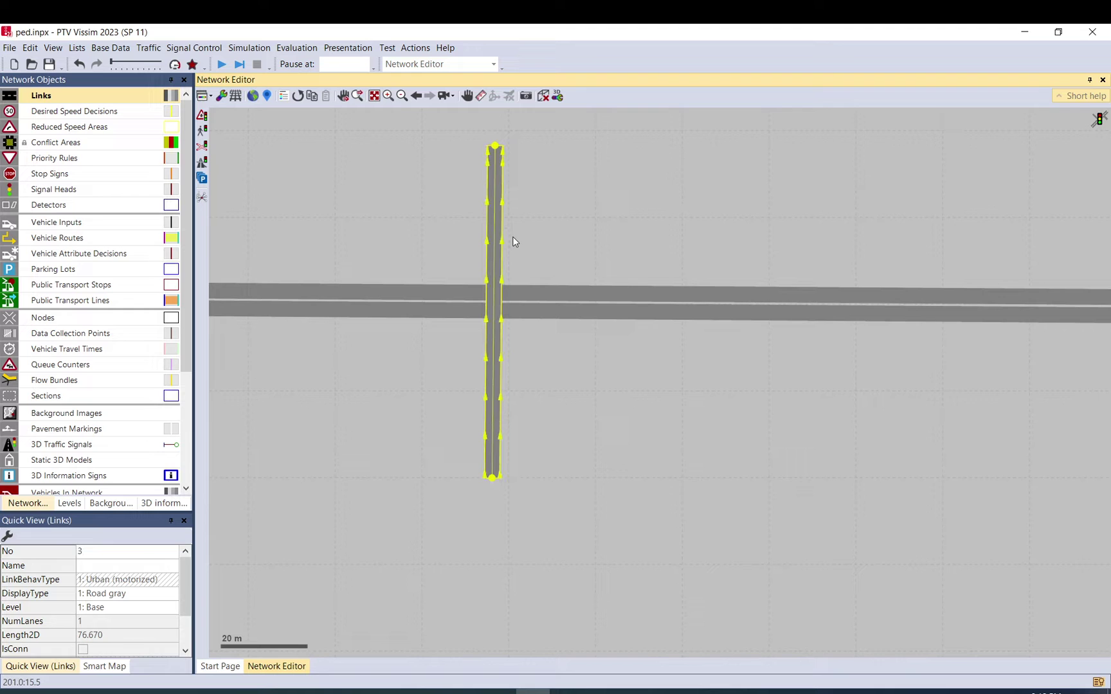
left_click(497, 247)
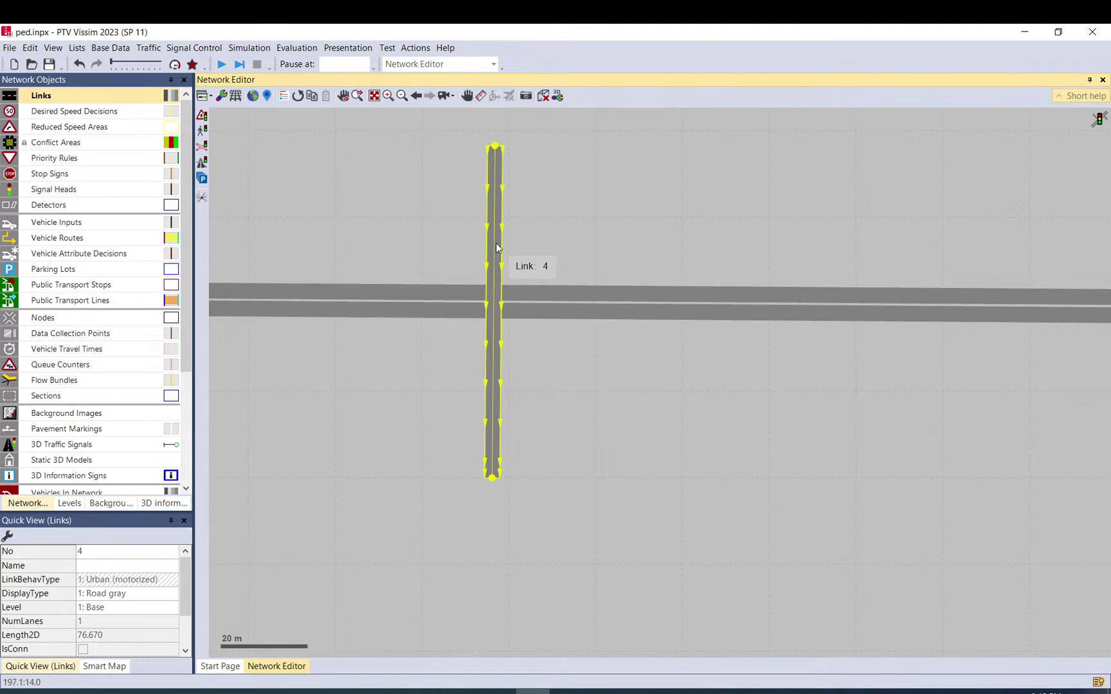
double_click(496, 244)
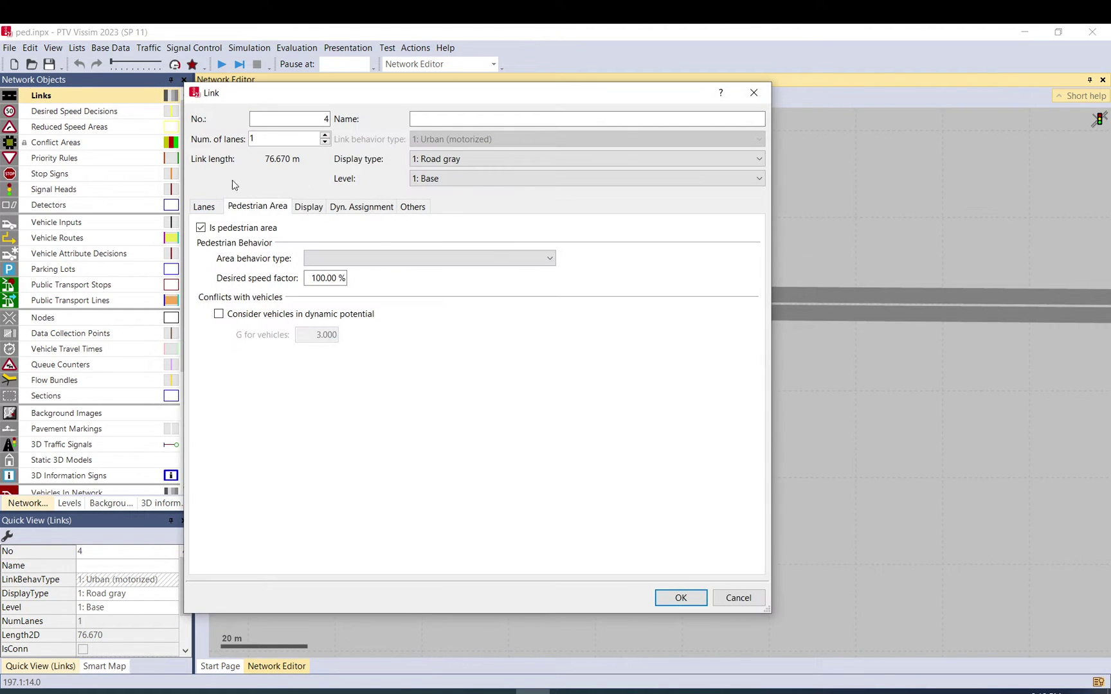
Step: Confirm link 4 with two lanes, then shift it and its top end point into alignment
left_click(681, 599)
left_click(527, 251)
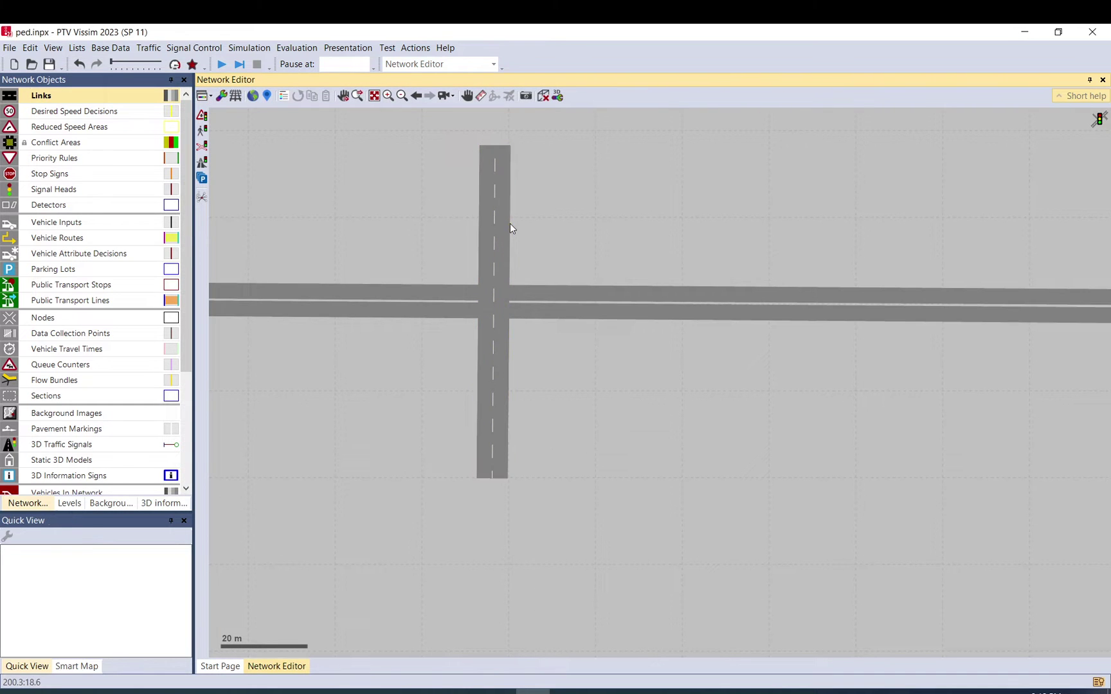
left_click(487, 354)
left_click_drag(488, 355, 492, 355)
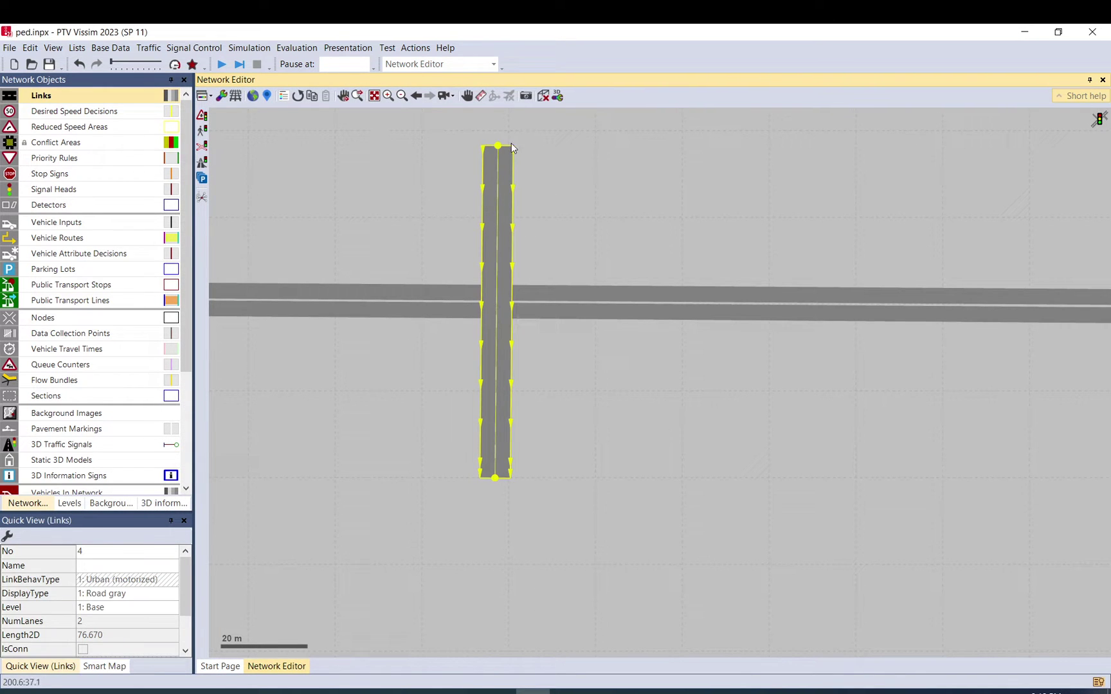
left_click_drag(497, 146, 492, 154)
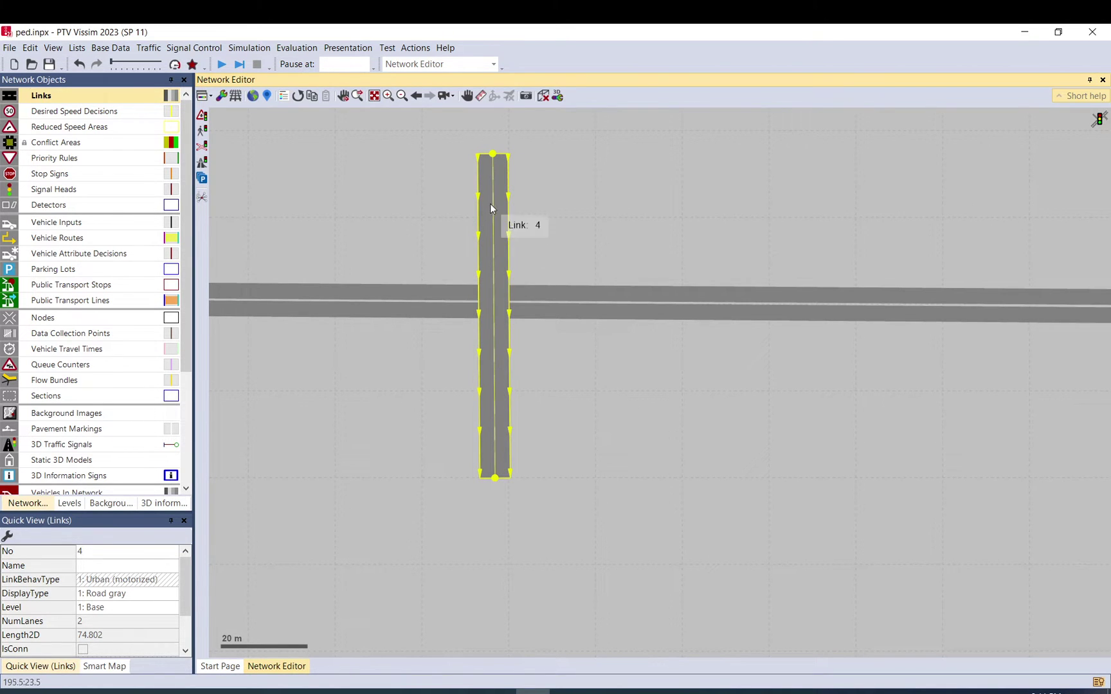
left_click(536, 259)
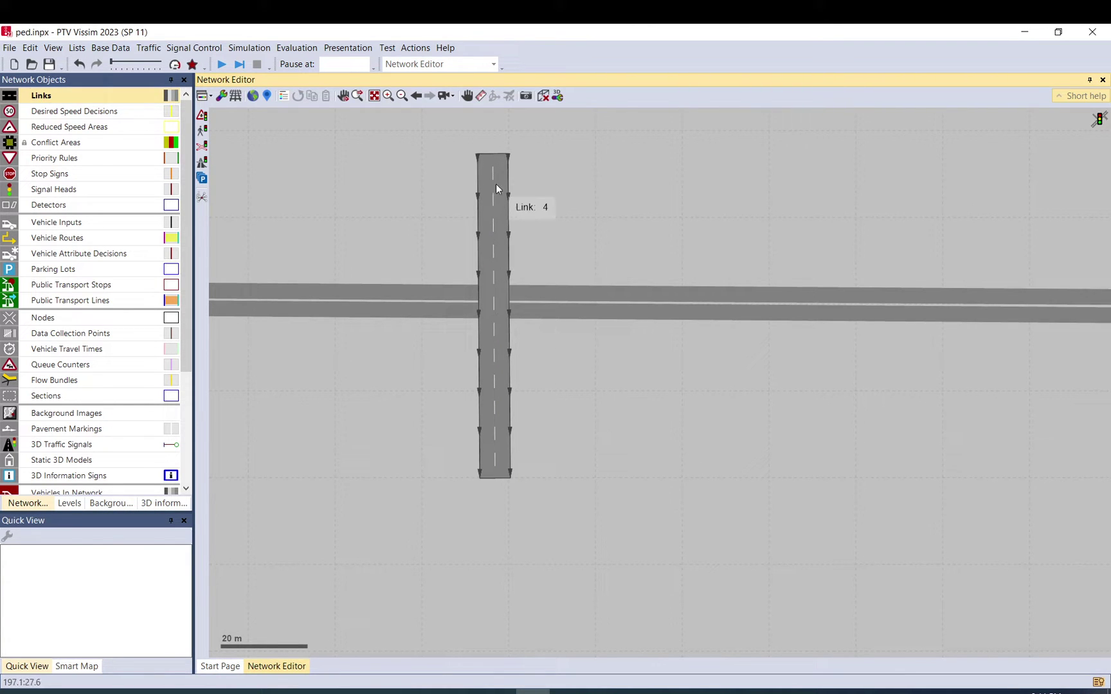
left_click(502, 207)
left_click(579, 258)
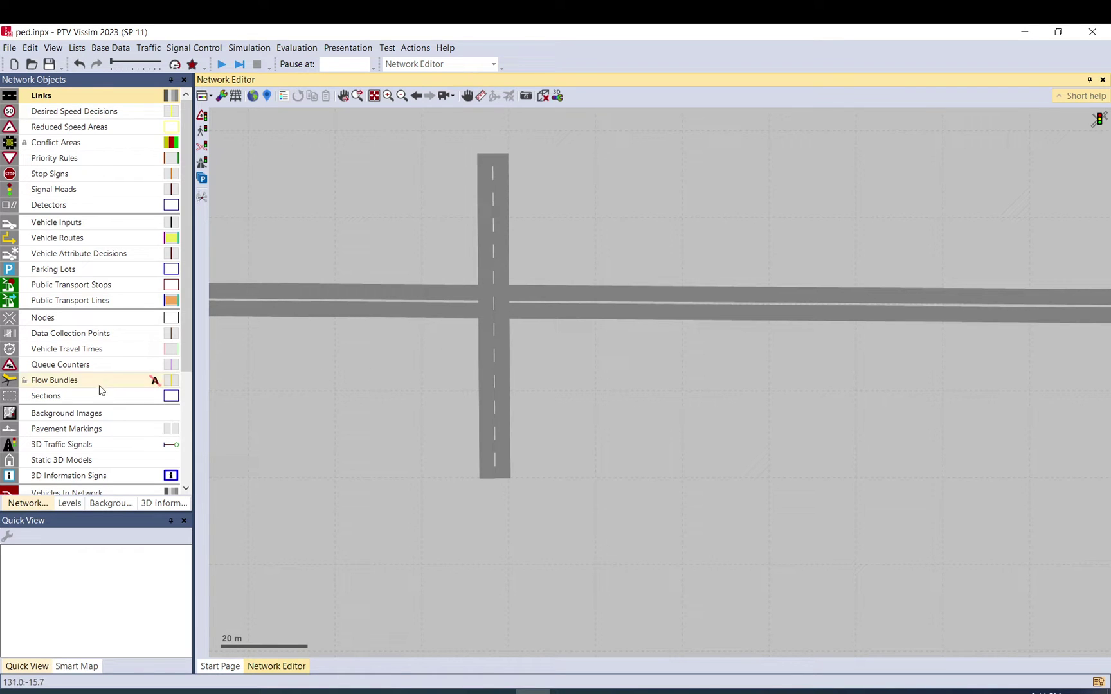
Step: Select Pedestrian Inputs, then move vertical link 4 slightly upward across the road
scroll(95, 393, "down", 4)
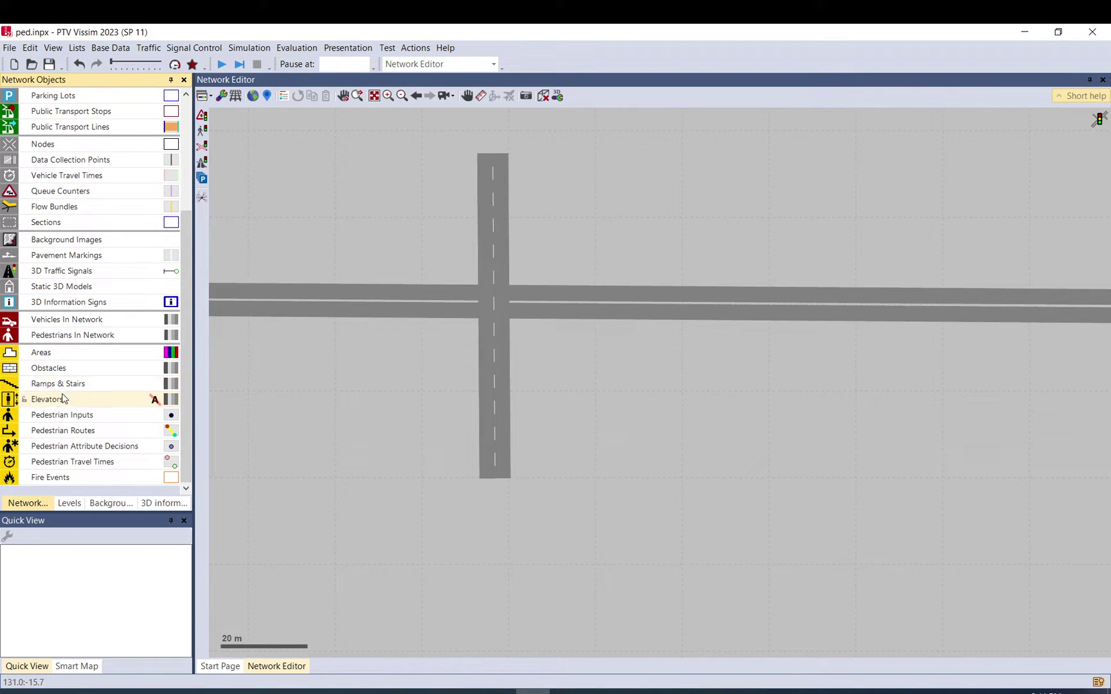
left_click(69, 421)
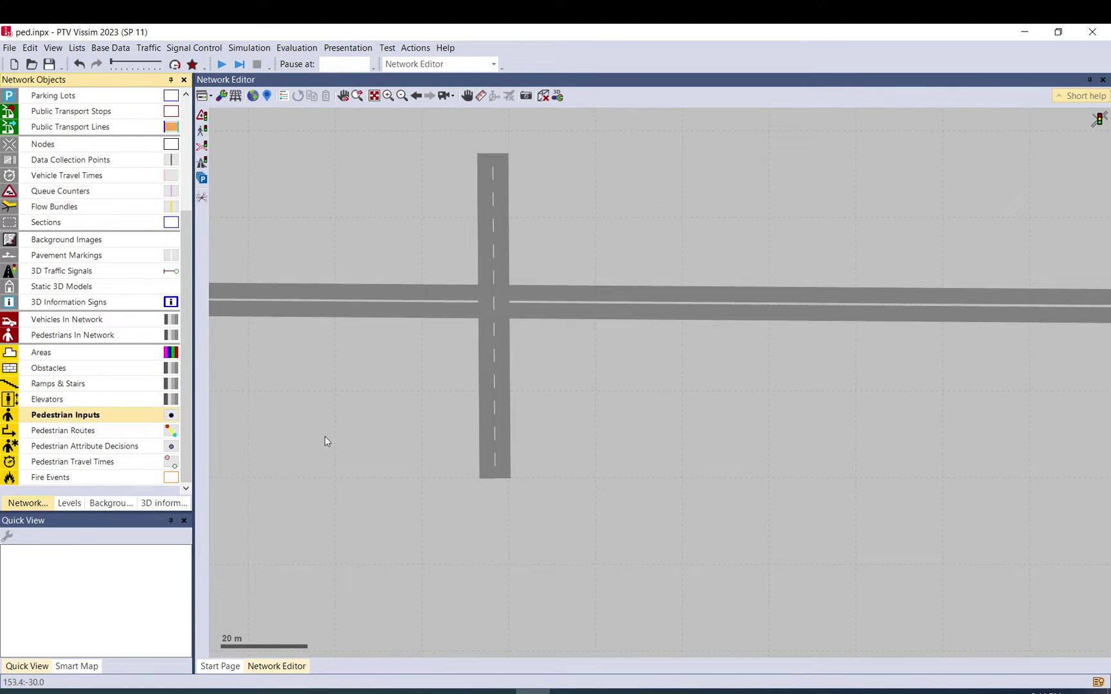
right_click(496, 463)
left_click(488, 415)
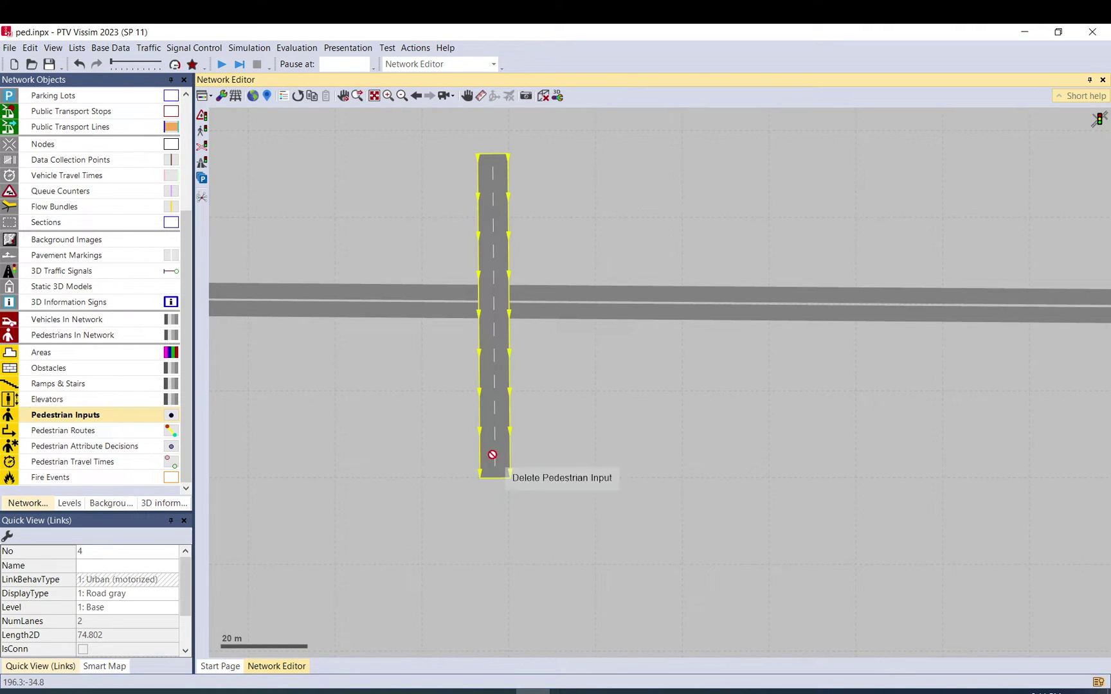
left_click_drag(492, 429, 501, 403)
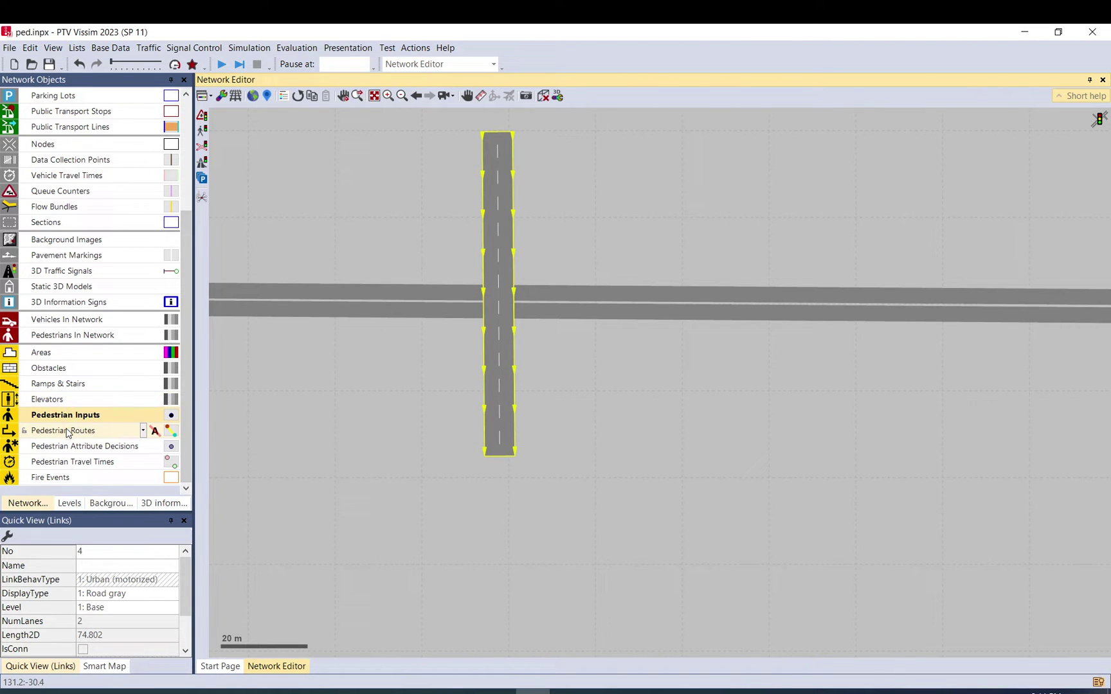
Step: Draw rectangular pedestrian Area 1 below the link's bottom end
left_click(48, 352)
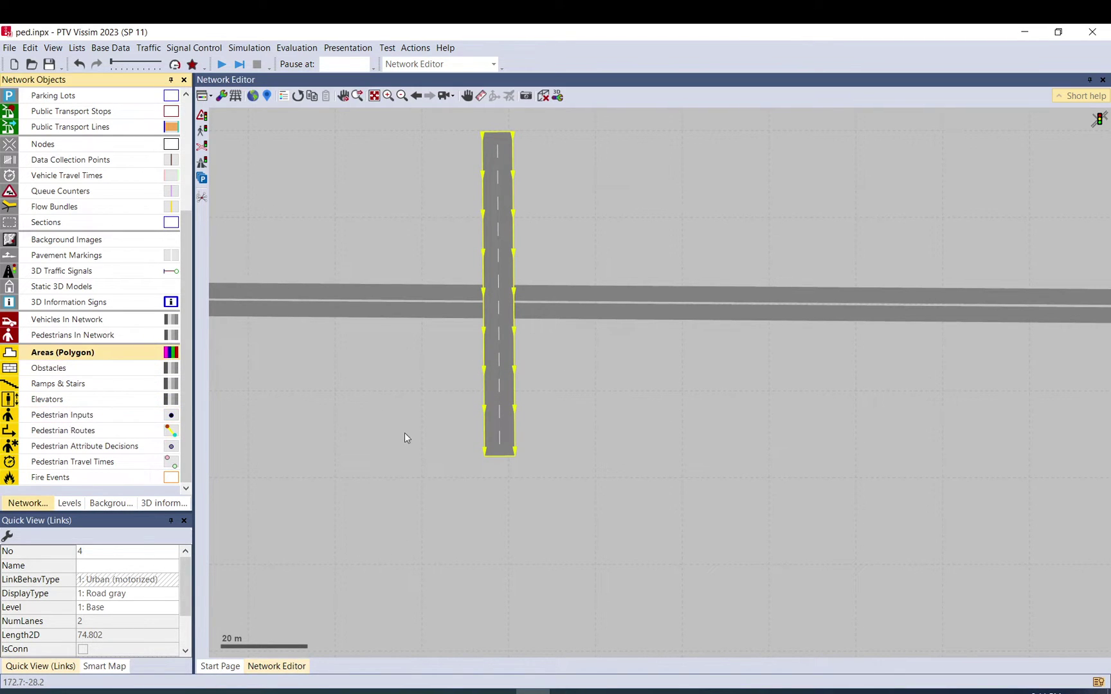
right_click(440, 448, "ctrl")
left_click(557, 447)
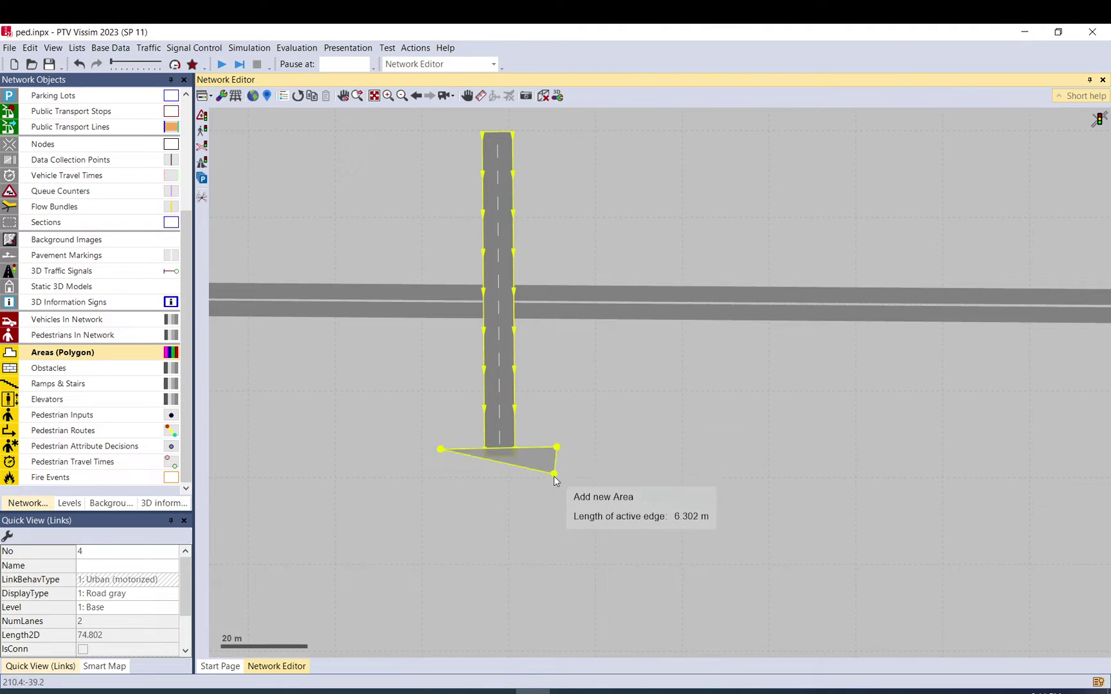
left_click(557, 505)
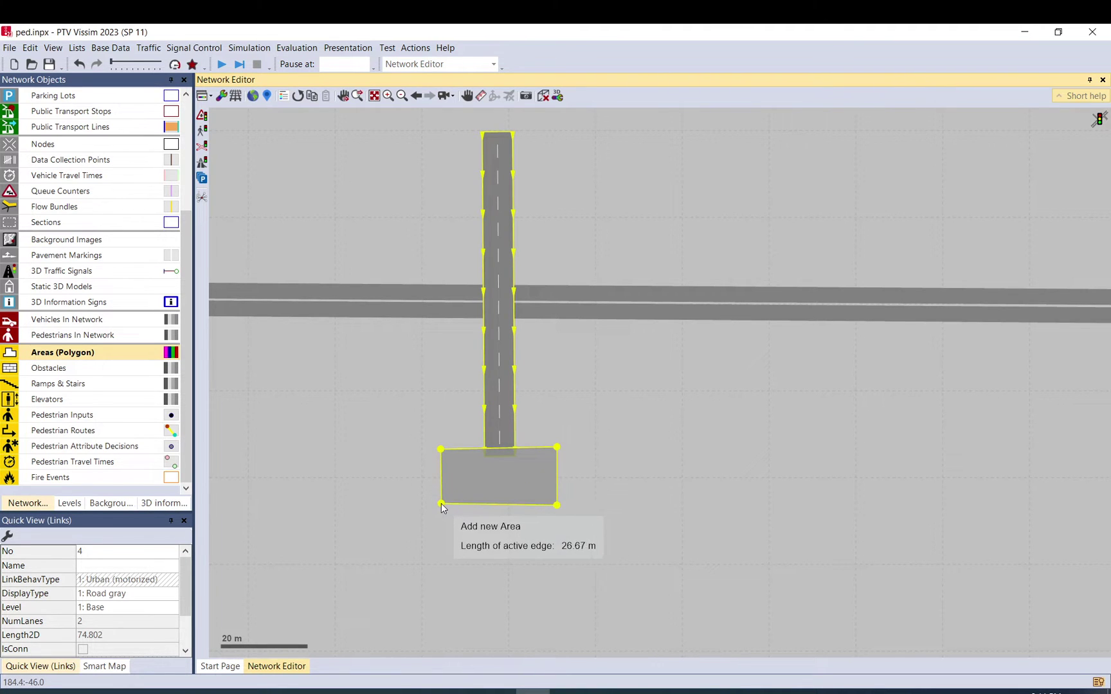
double_click(441, 504)
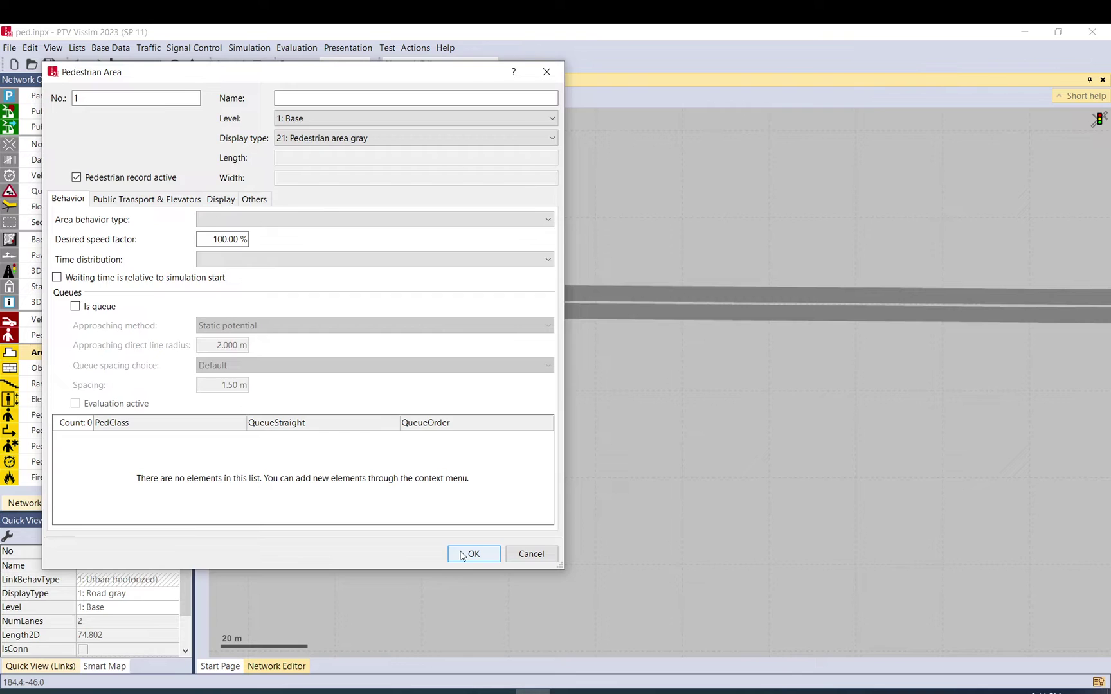
left_click(473, 553)
Step: Draw rectangular pedestrian Area 2 above the link's top end
left_click(456, 255)
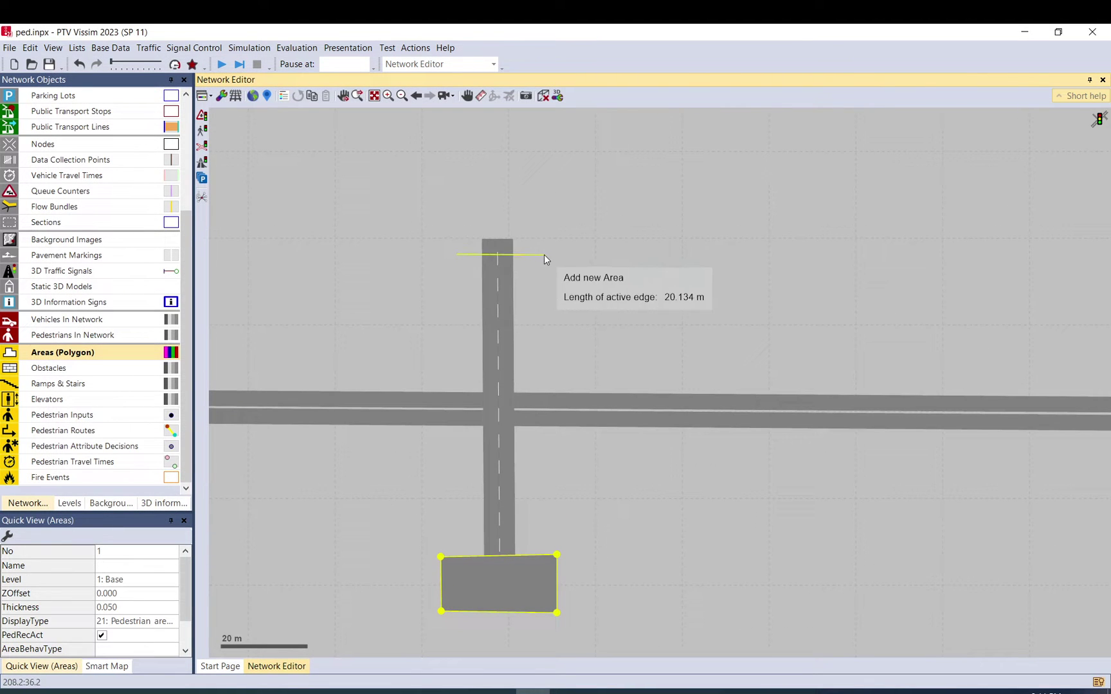
left_click(548, 255)
left_click(548, 193)
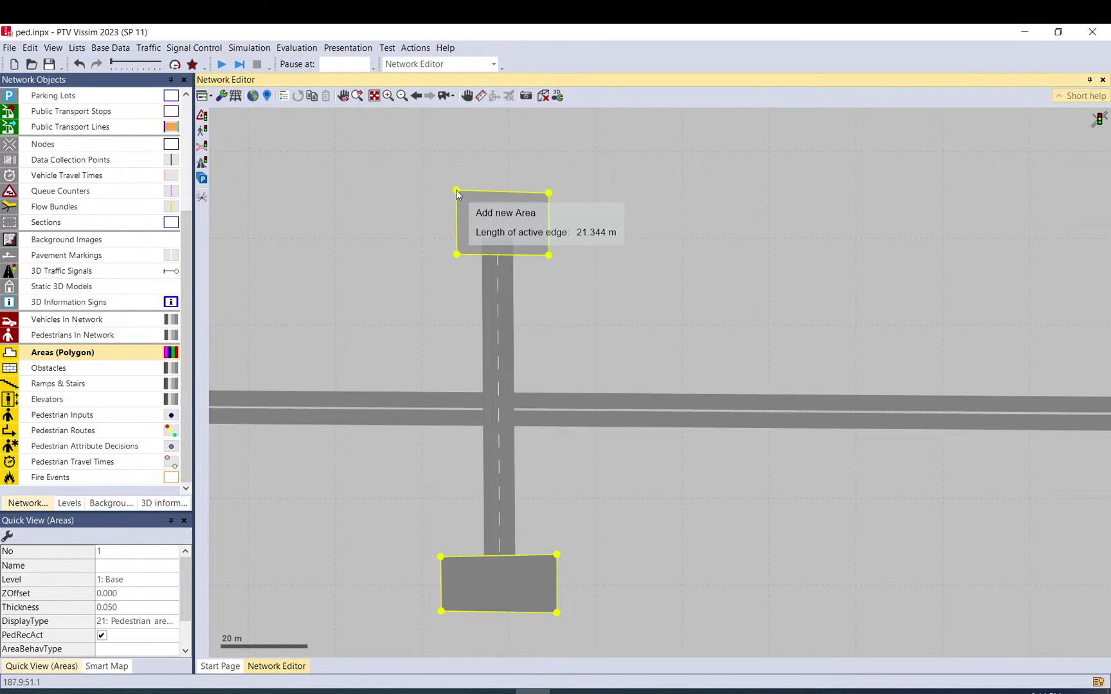
double_click(457, 194)
left_click(474, 554)
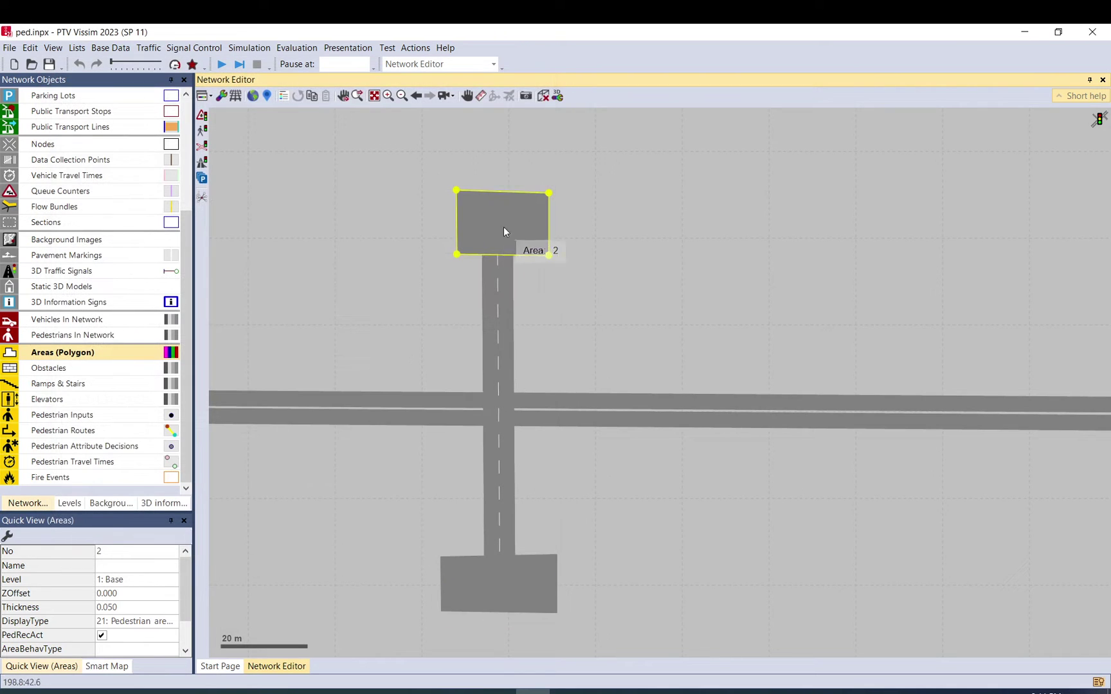
left_click(582, 315)
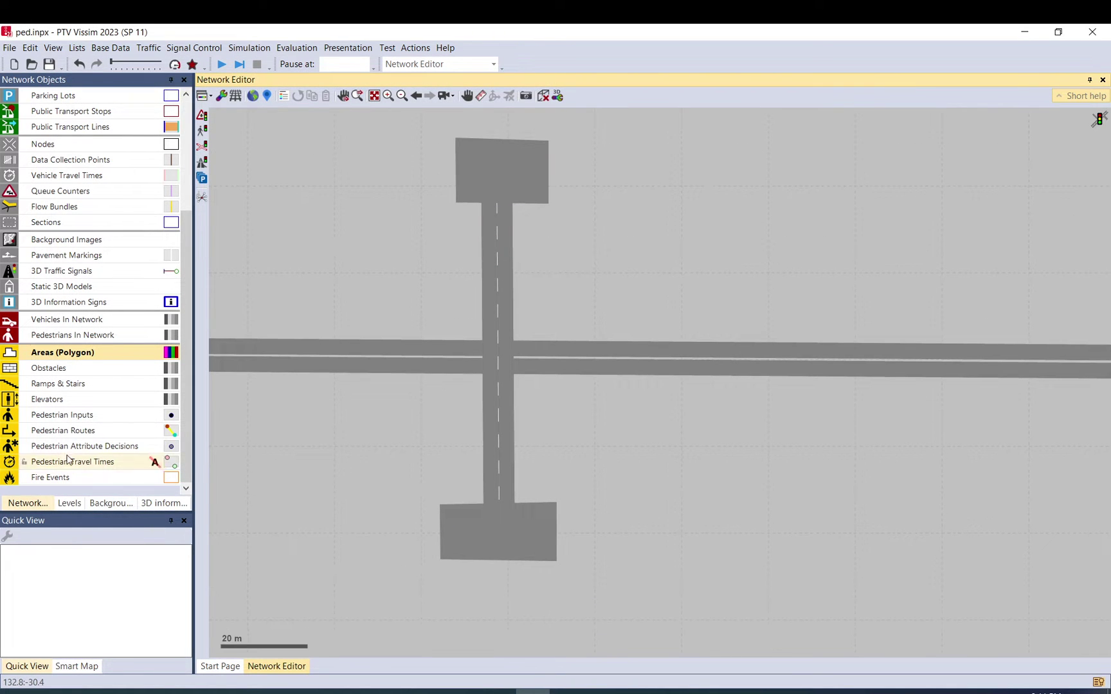
Step: Add pedestrian inputs 1 and 2 on the lower and upper areas
left_click(154, 415)
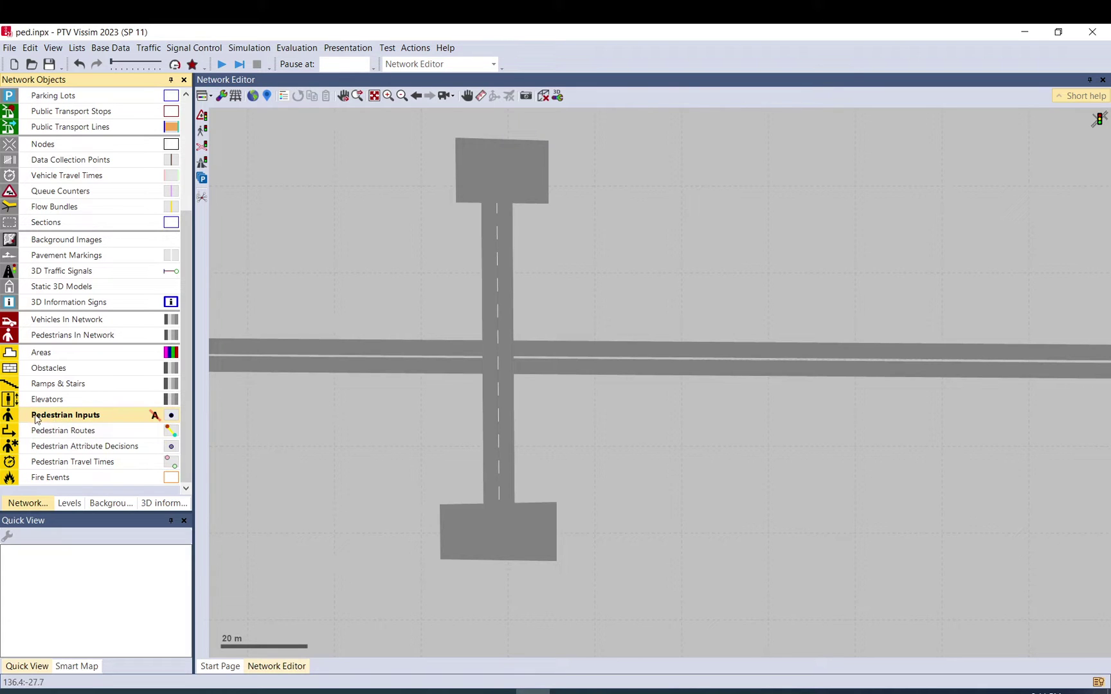
right_click(497, 543)
left_click_drag(527, 383, 466, 256)
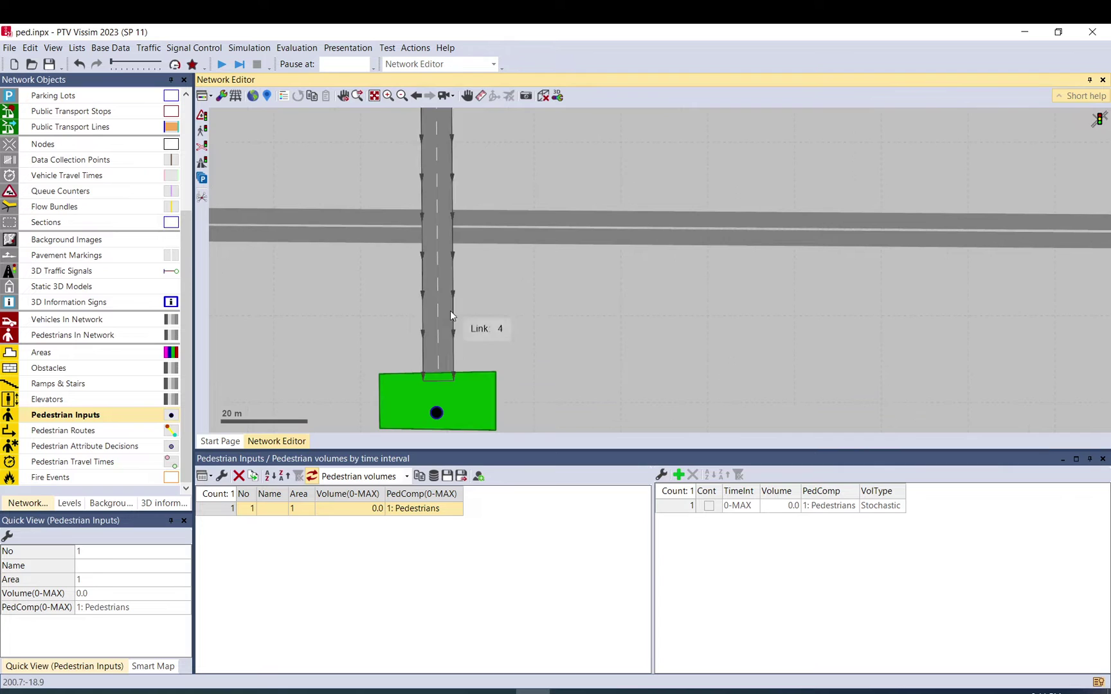
scroll(440, 330, "down", 2)
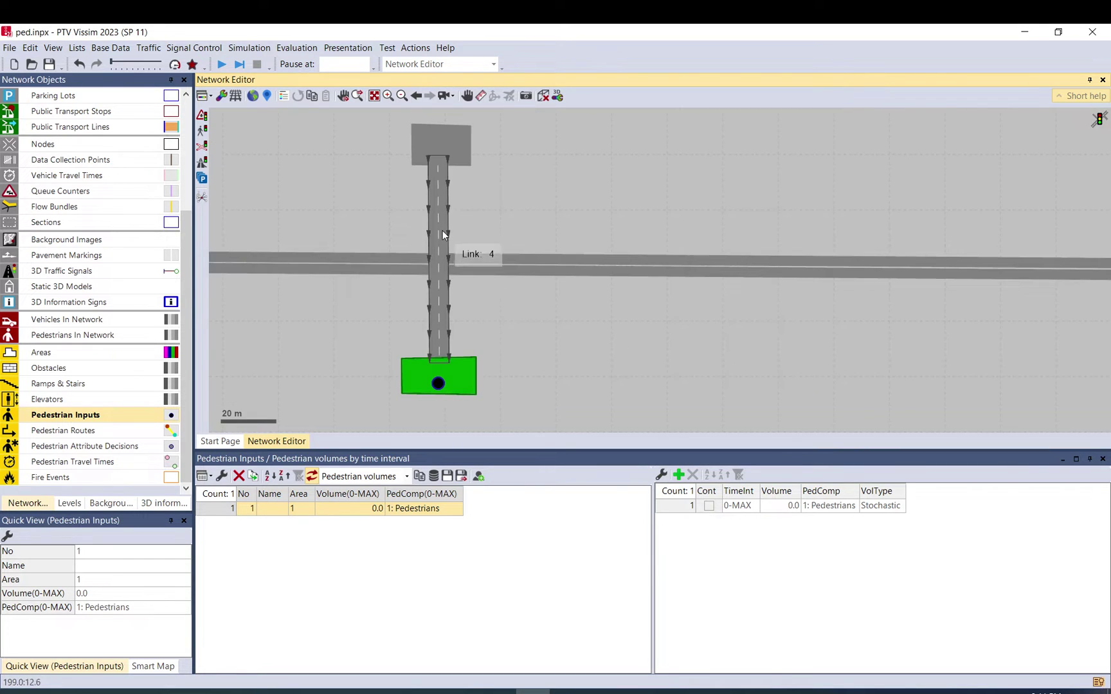
left_click(435, 146)
right_click(434, 137)
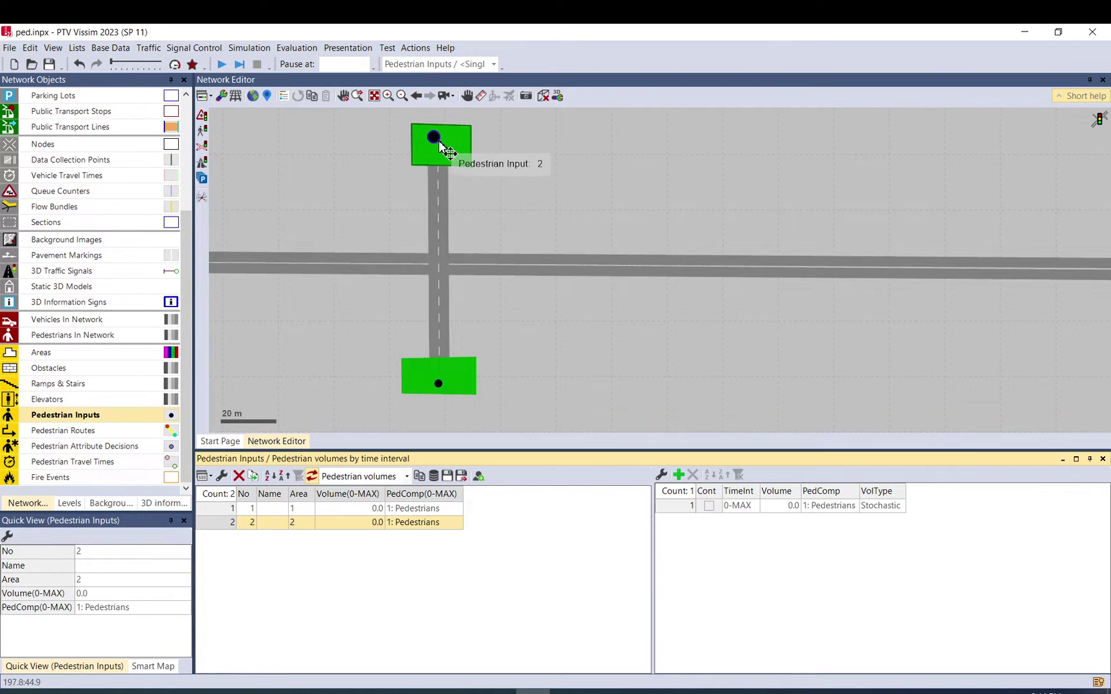
Step: Bring up the Pedestrian Inputs list showing both inputs
left_click(350, 509)
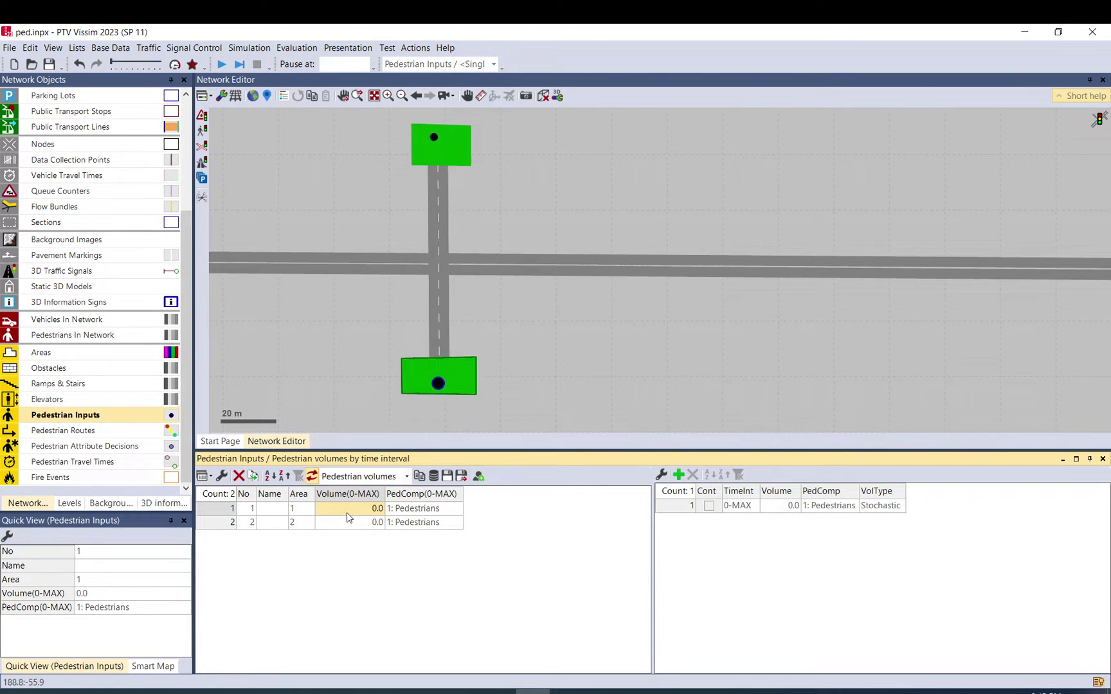
right_click(81, 411)
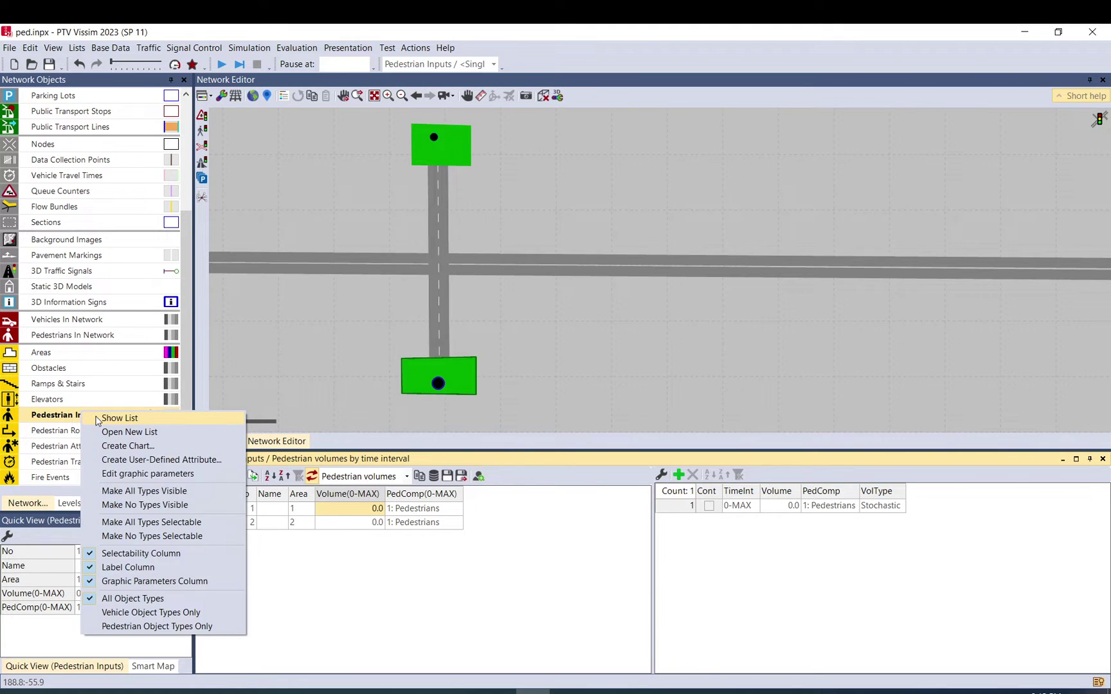
left_click(97, 420)
right_click(93, 419)
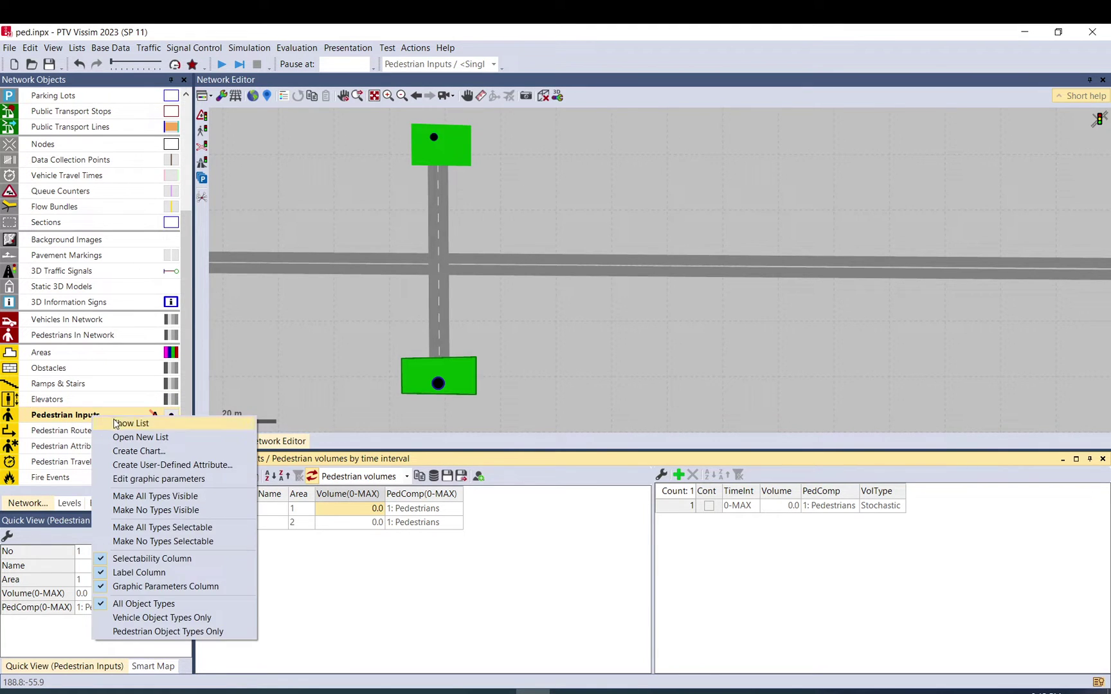
left_click(99, 422)
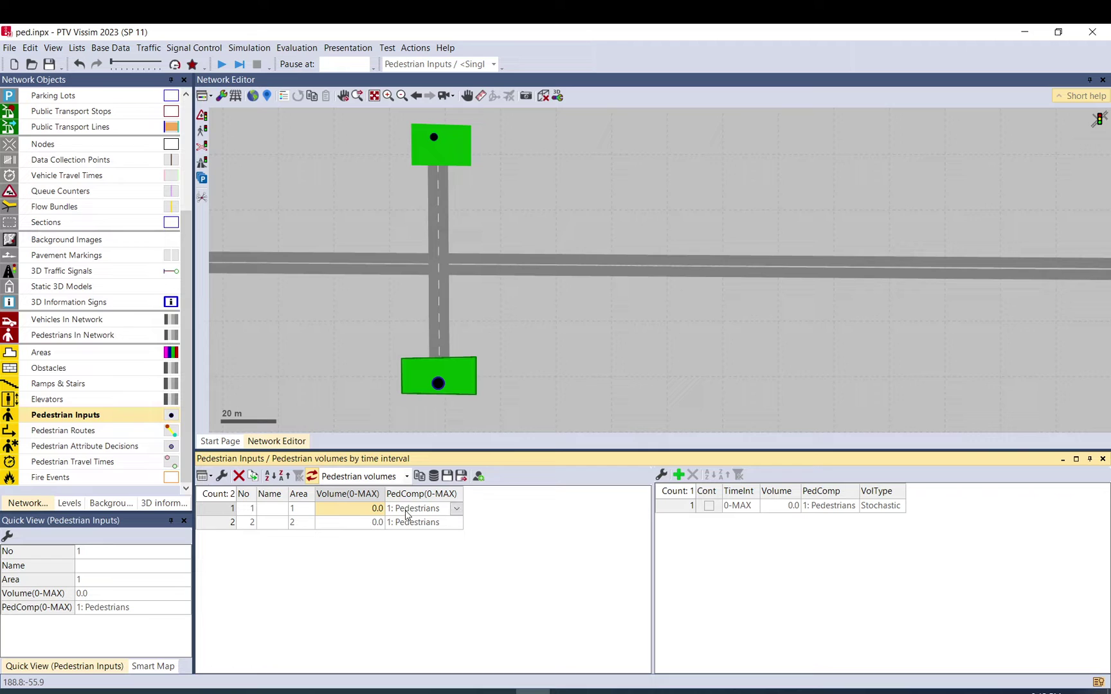
key("F2")
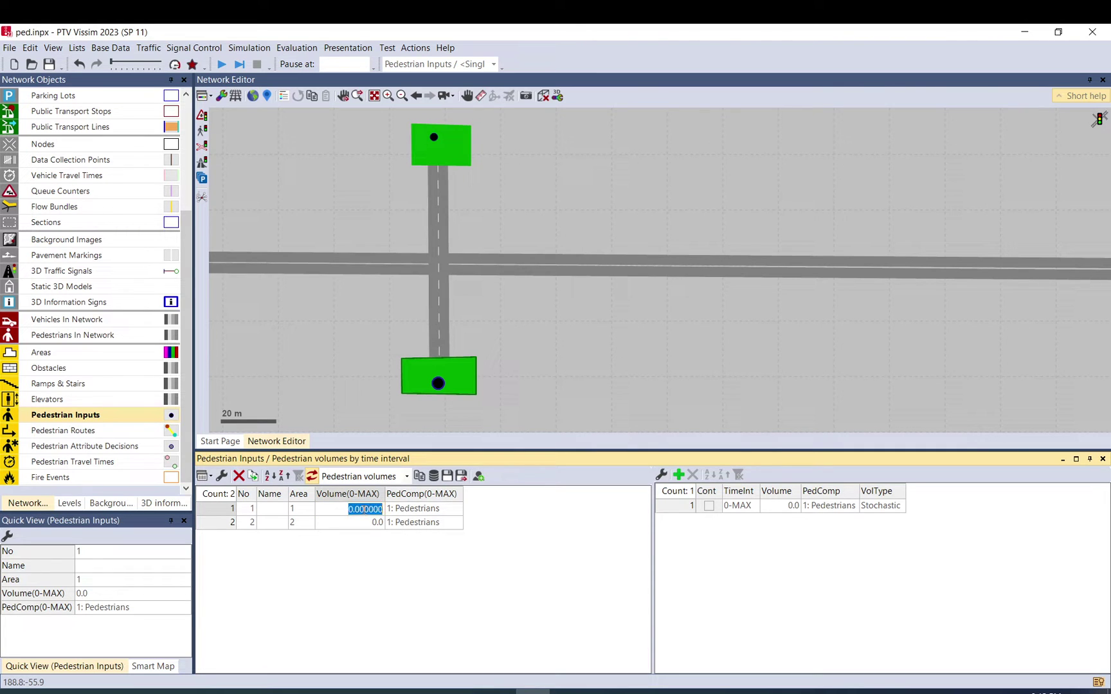
left_click(410, 512)
left_click(421, 526)
left_click(422, 512)
left_click(423, 528)
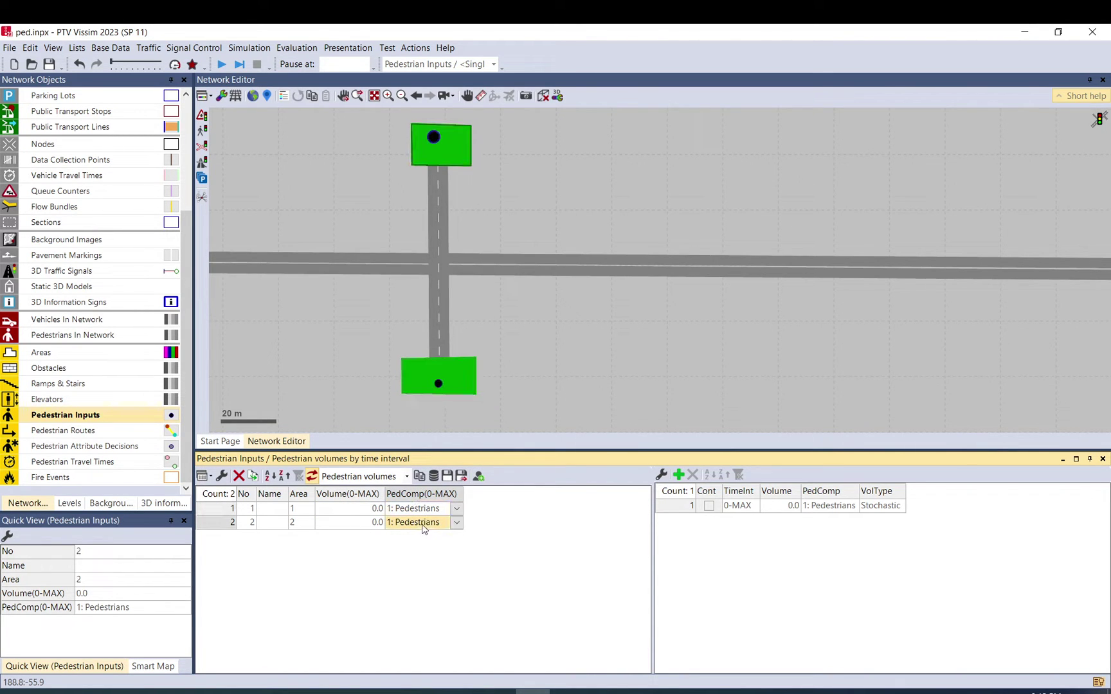
left_click(421, 508)
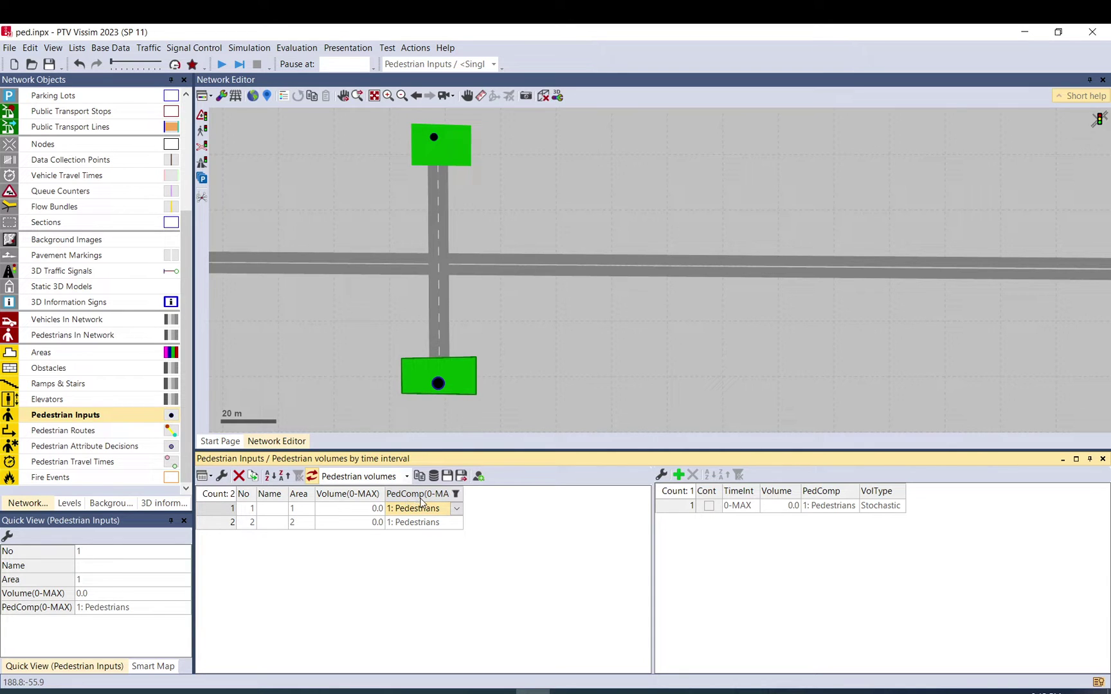
Step: Set Volume(0-MAX) to 50 for both pedestrian inputs
left_click(369, 510)
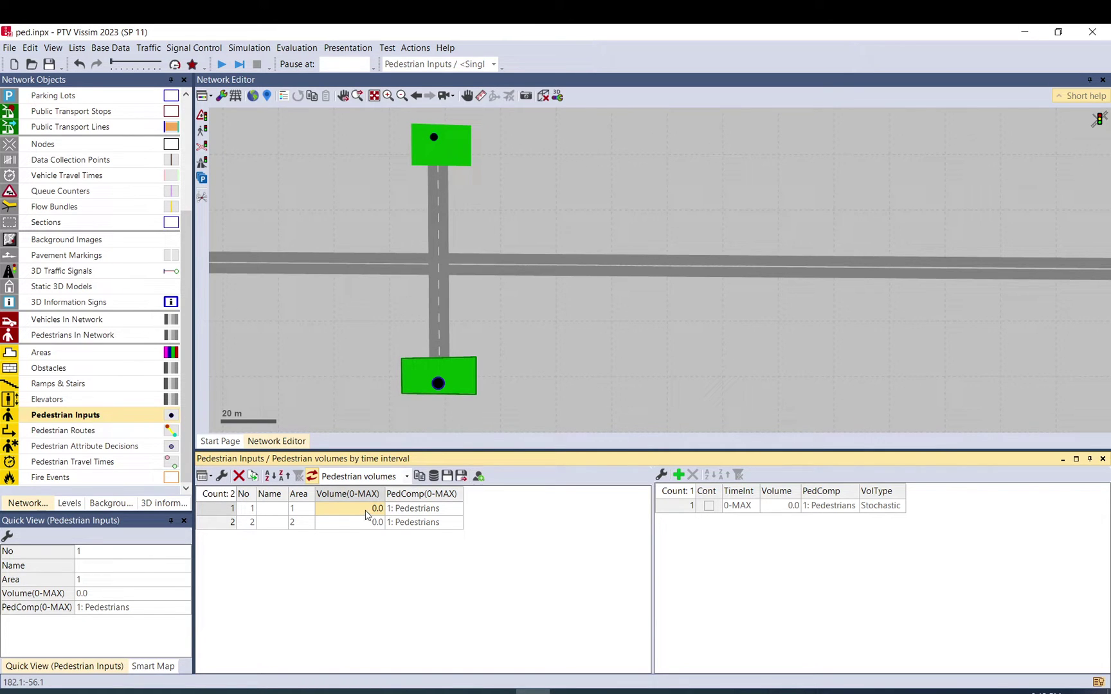
type("50")
left_click(360, 522)
type("50")
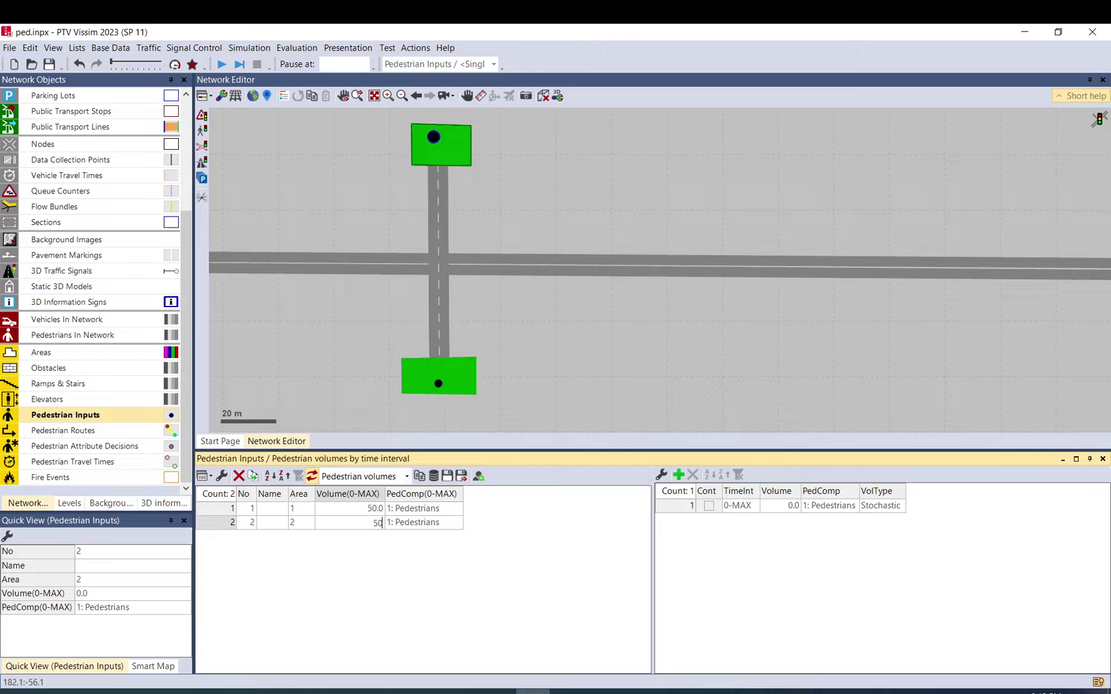
key("Return")
left_click(360, 410)
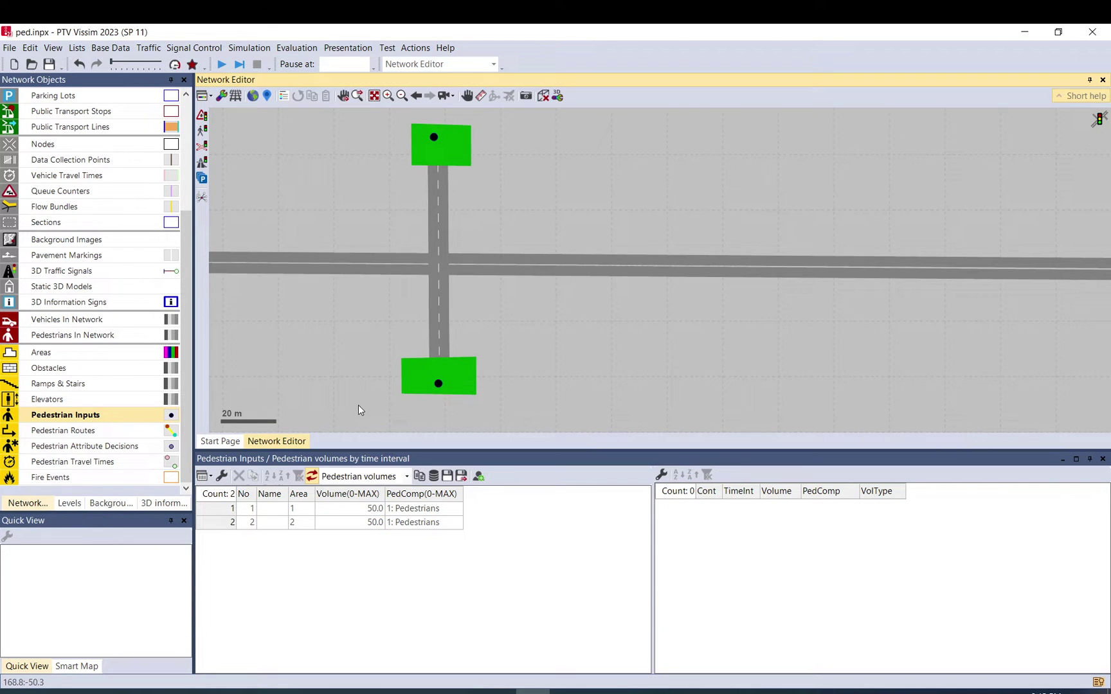
left_click_drag(381, 343, 386, 365)
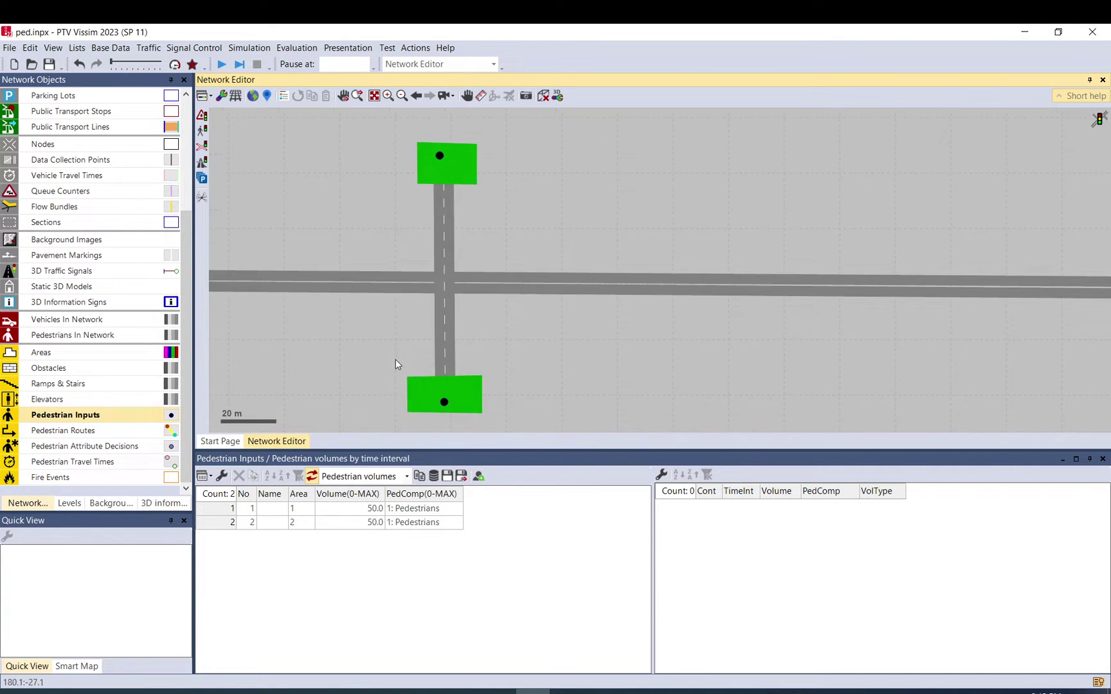
Step: Place a trial static routing decision on the lower area, then delete it
left_click(65, 433)
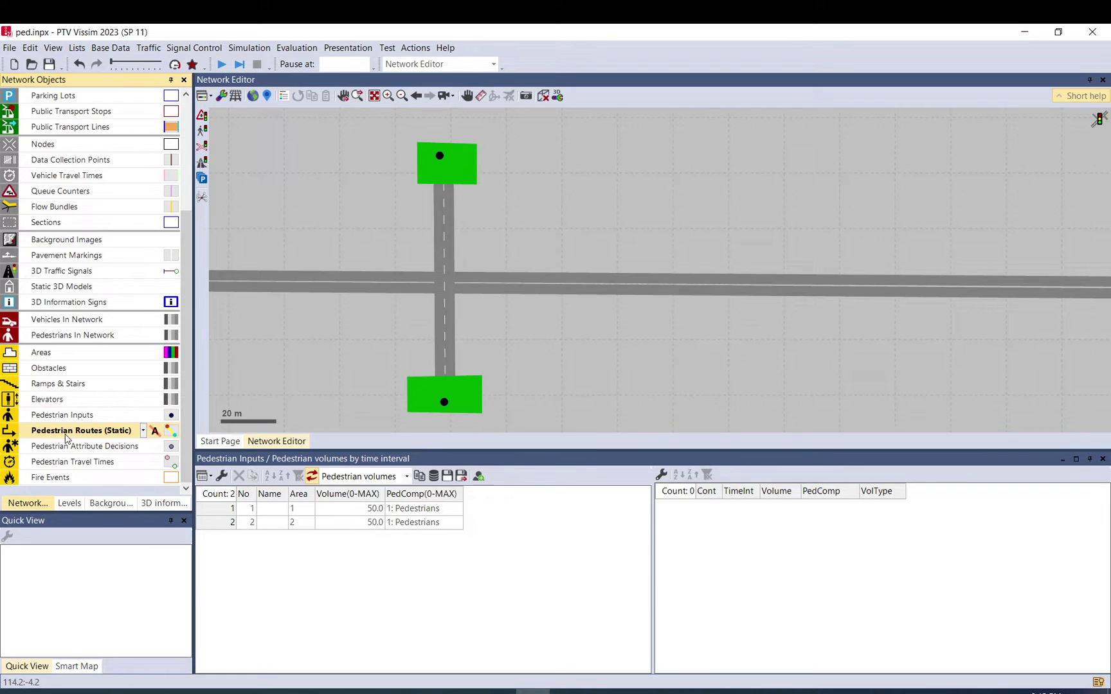
right_click(424, 395)
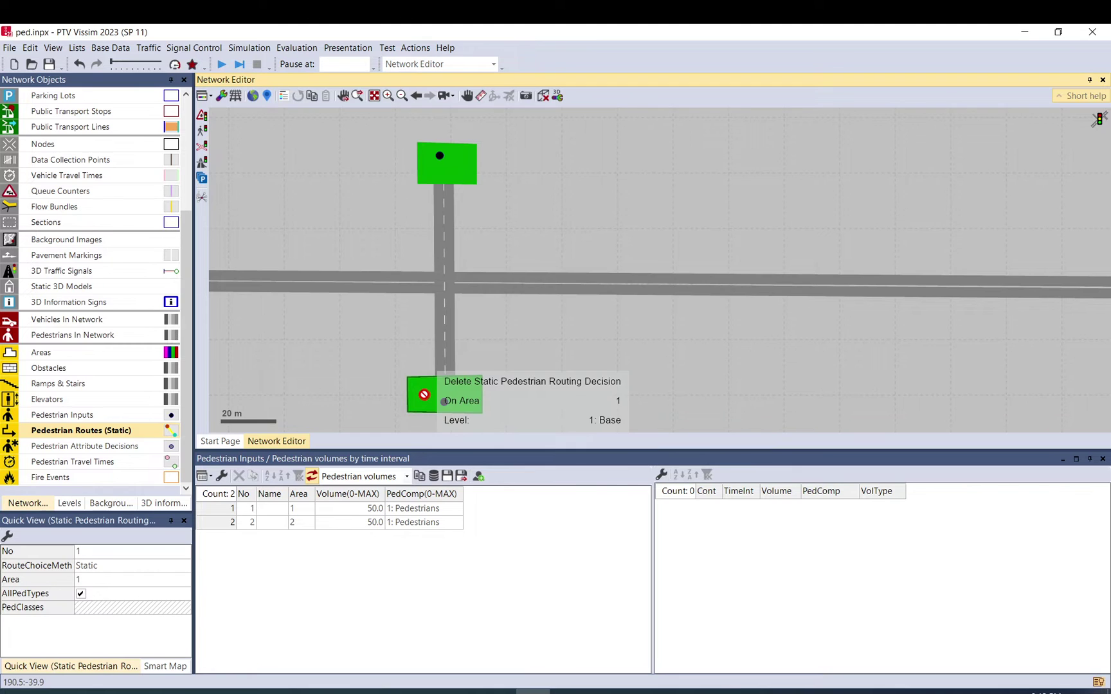
left_click(425, 172)
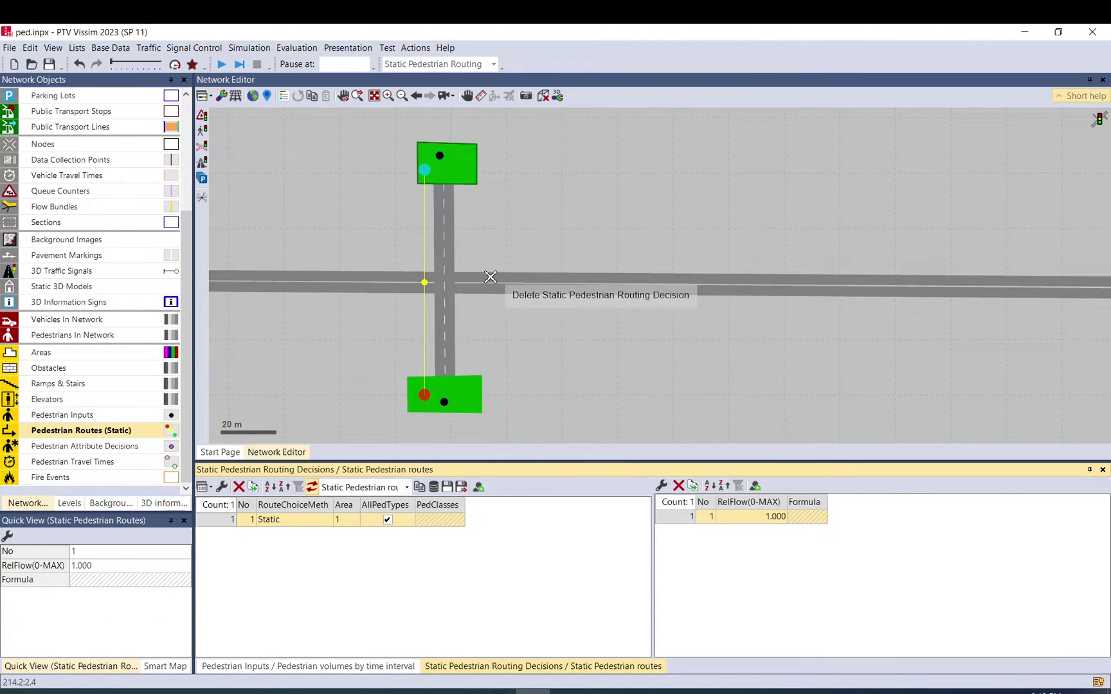
left_click(434, 360)
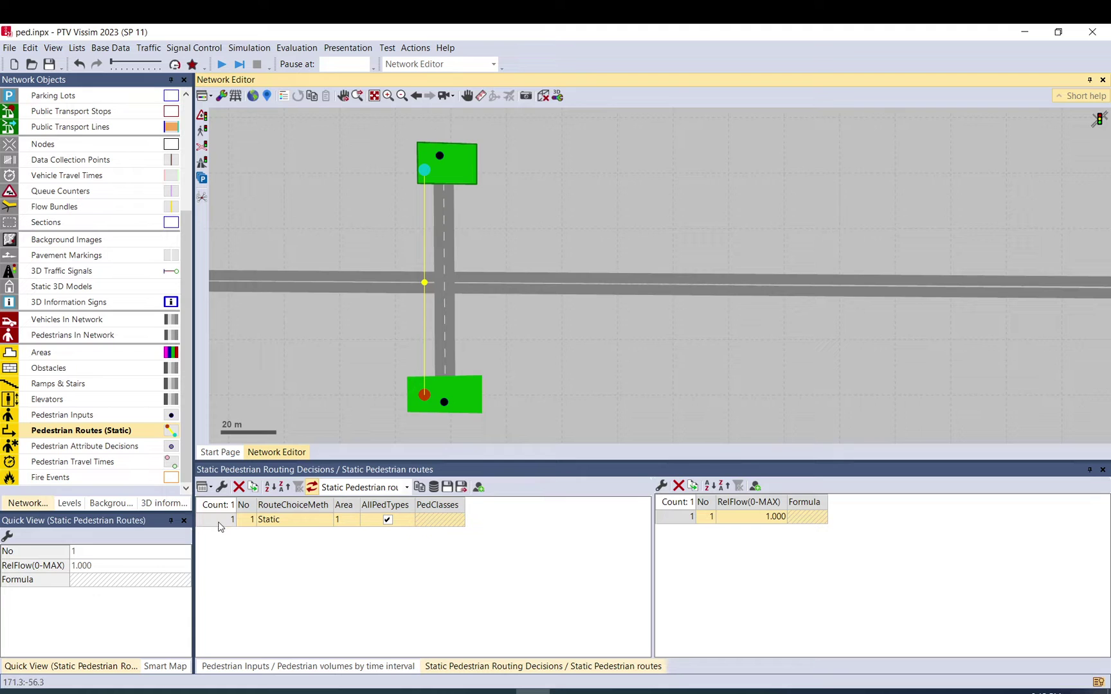
left_click(238, 487)
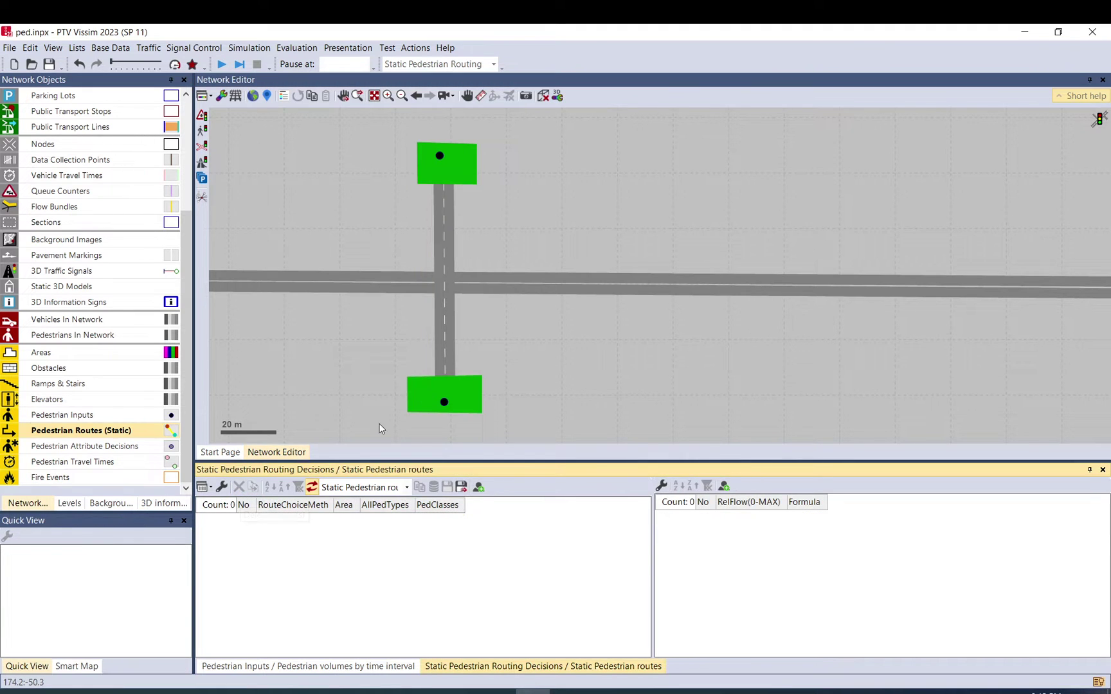
Step: Add a static pedestrian route from the lower area to the upper area
right_click(423, 396)
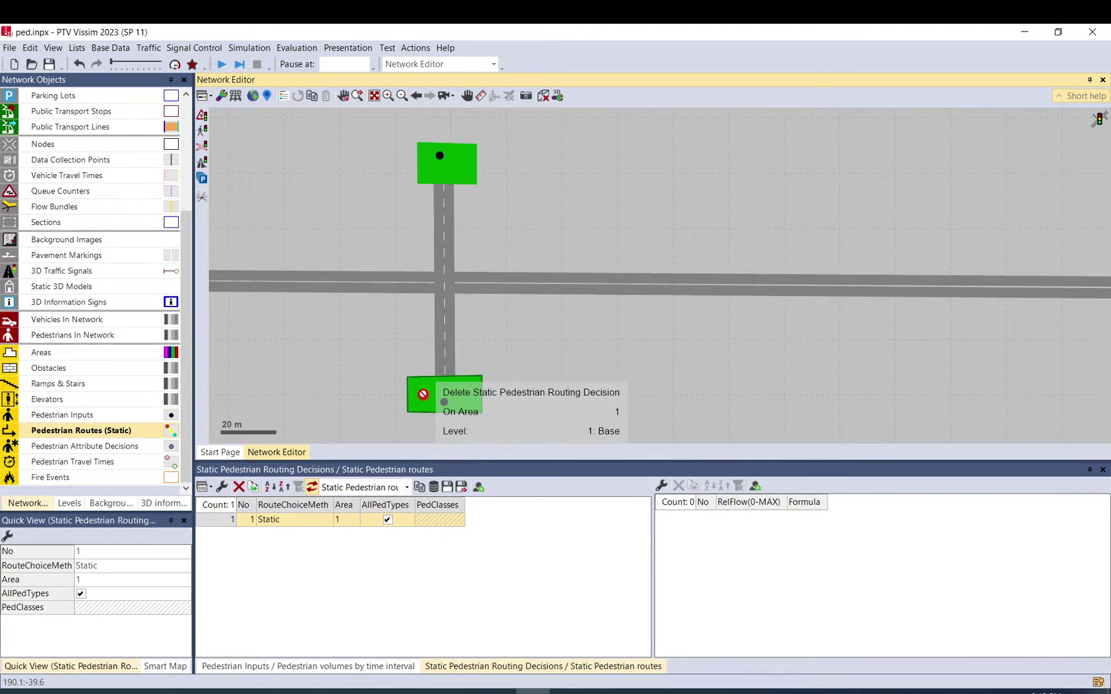
left_click(427, 168)
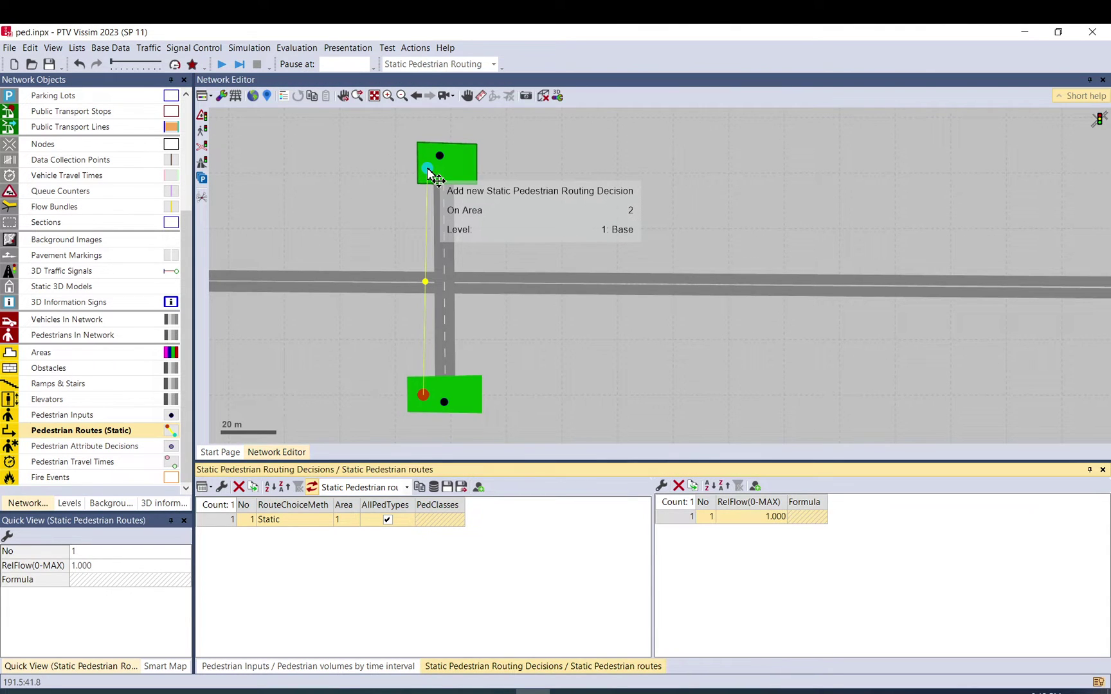
left_click(493, 220)
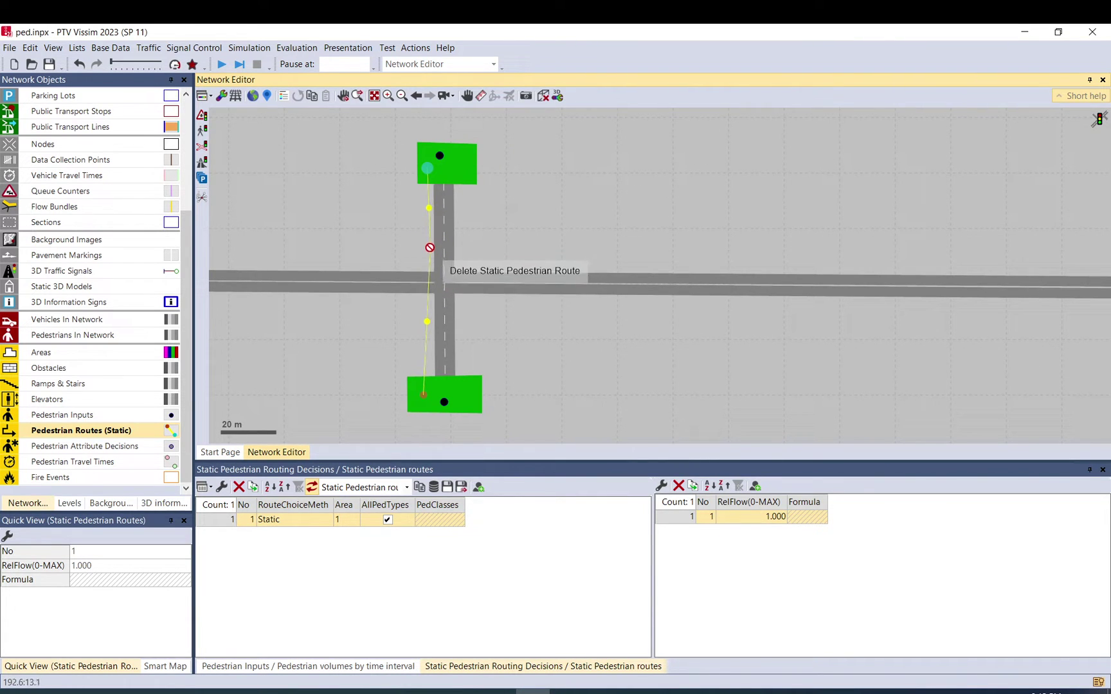
left_click(426, 264)
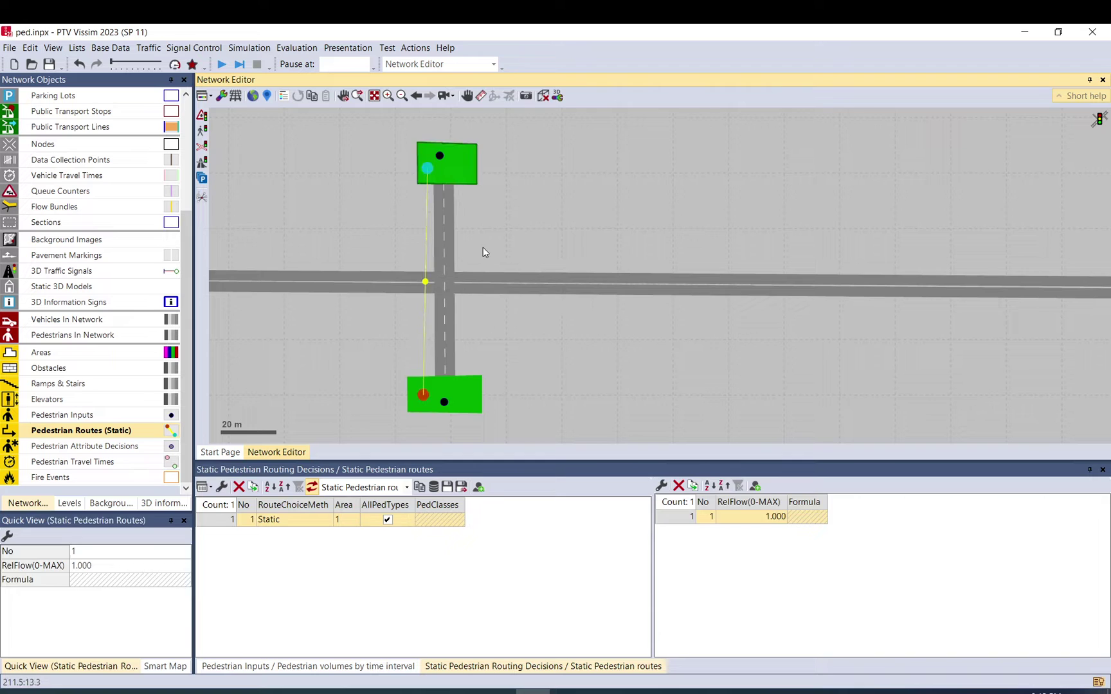
Step: Add a static pedestrian route from the upper area back to the lower area
left_click(465, 167)
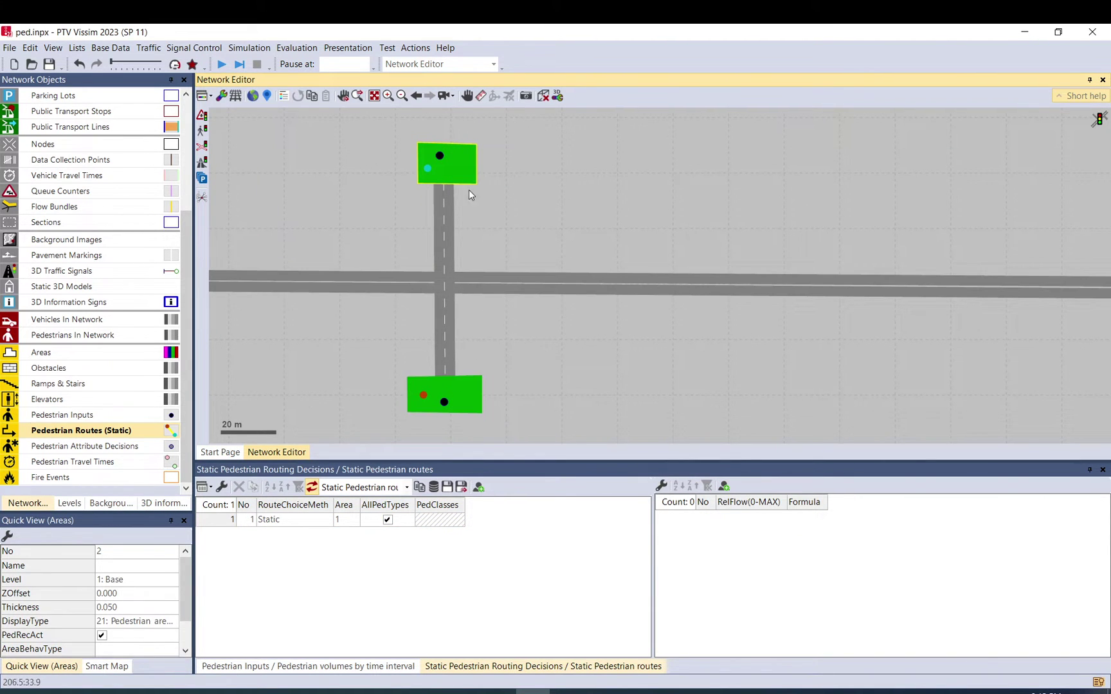
right_click(462, 166)
left_click(470, 401)
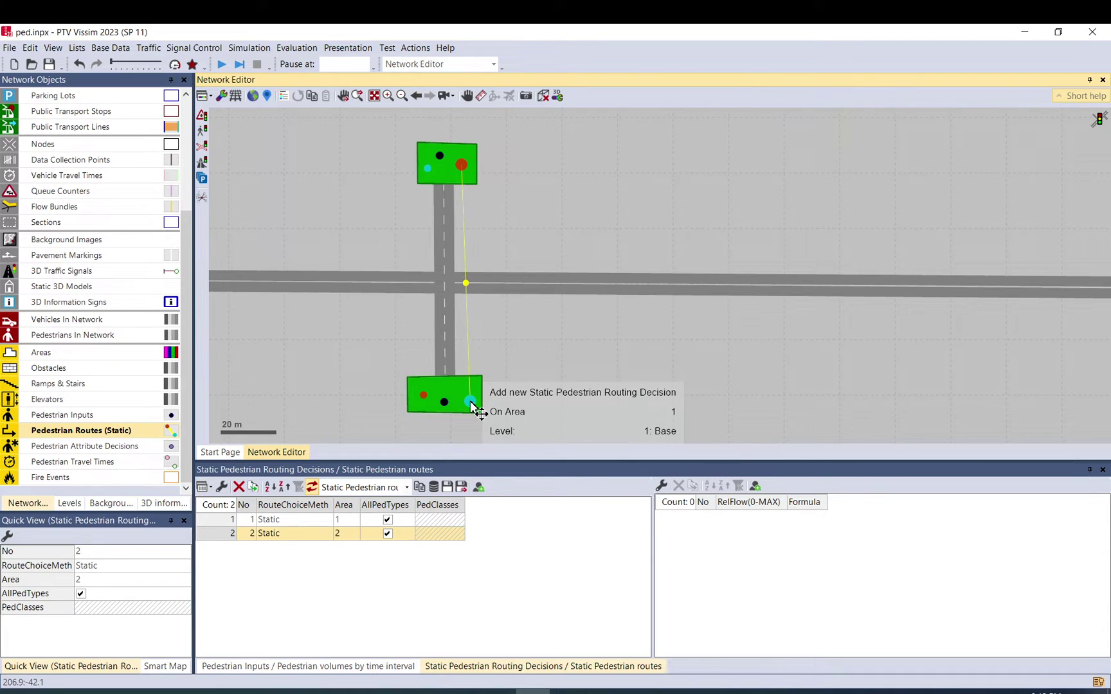
left_click(493, 326)
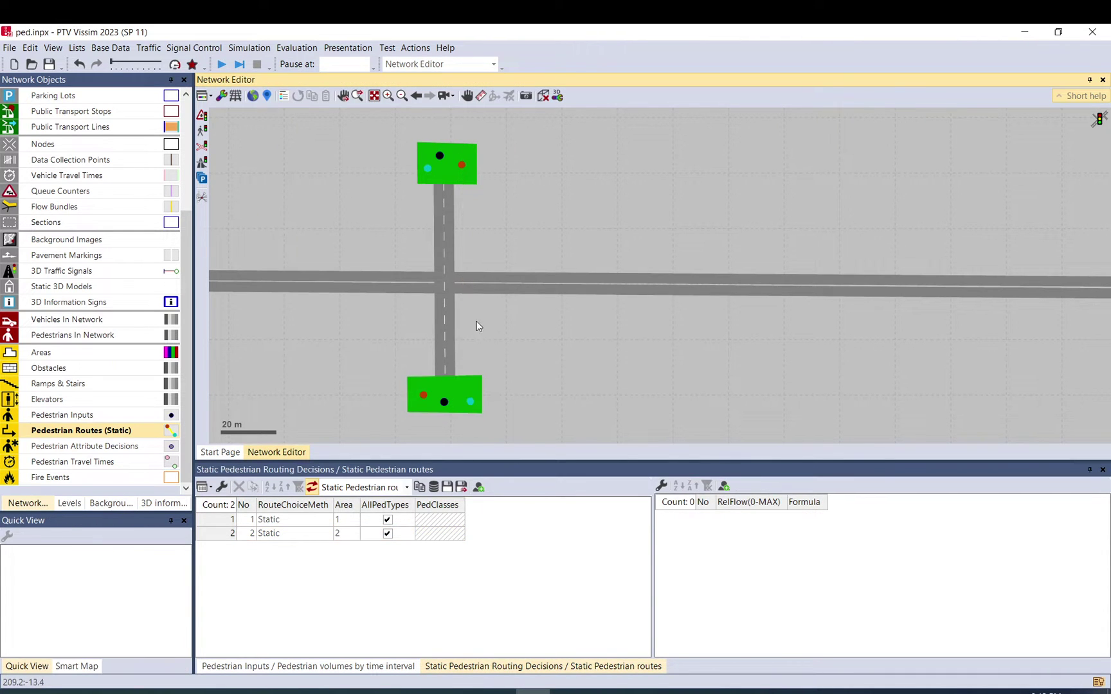
scroll(96, 122, "up", 4)
left_click(40, 95)
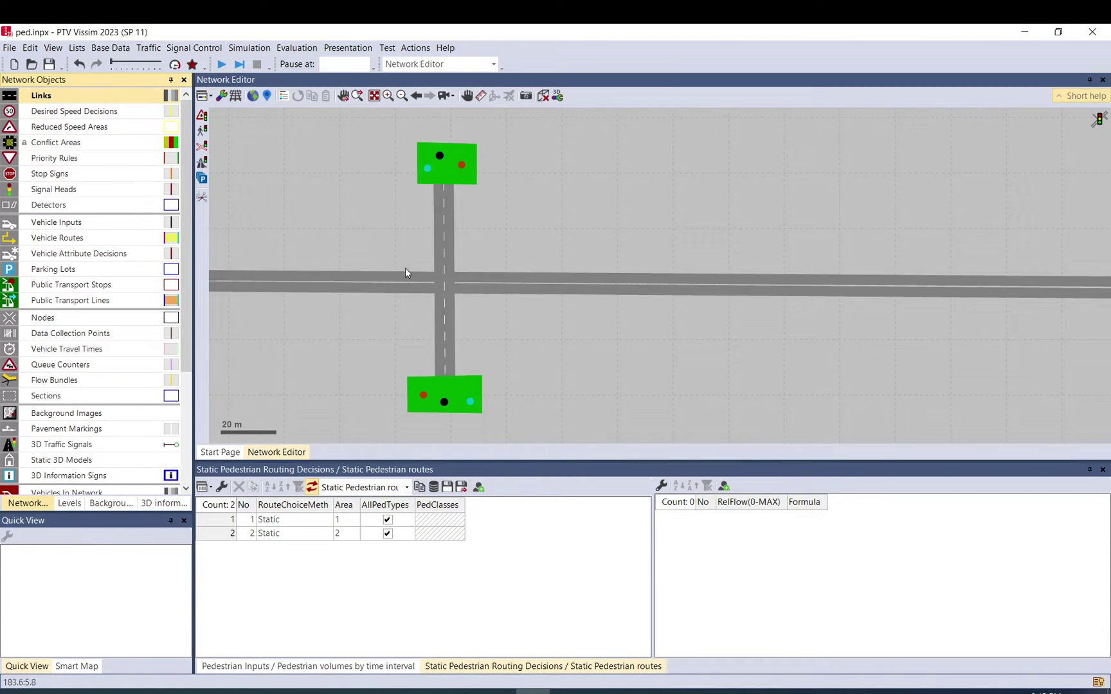
left_click(442, 258)
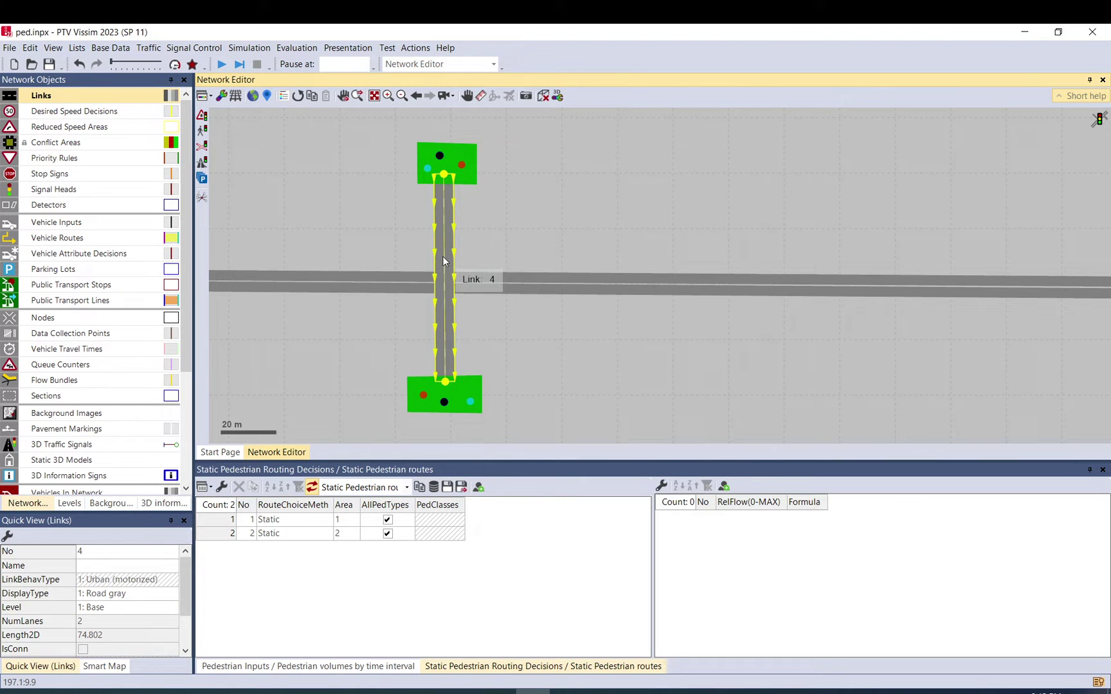
double_click(448, 278)
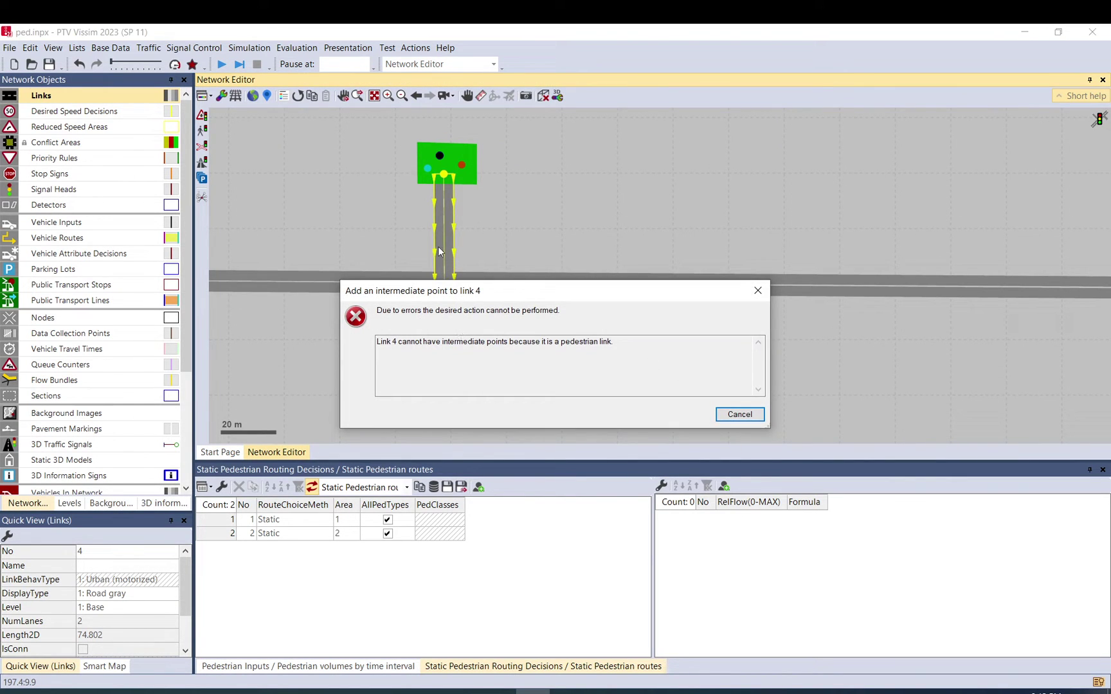
left_click(739, 414)
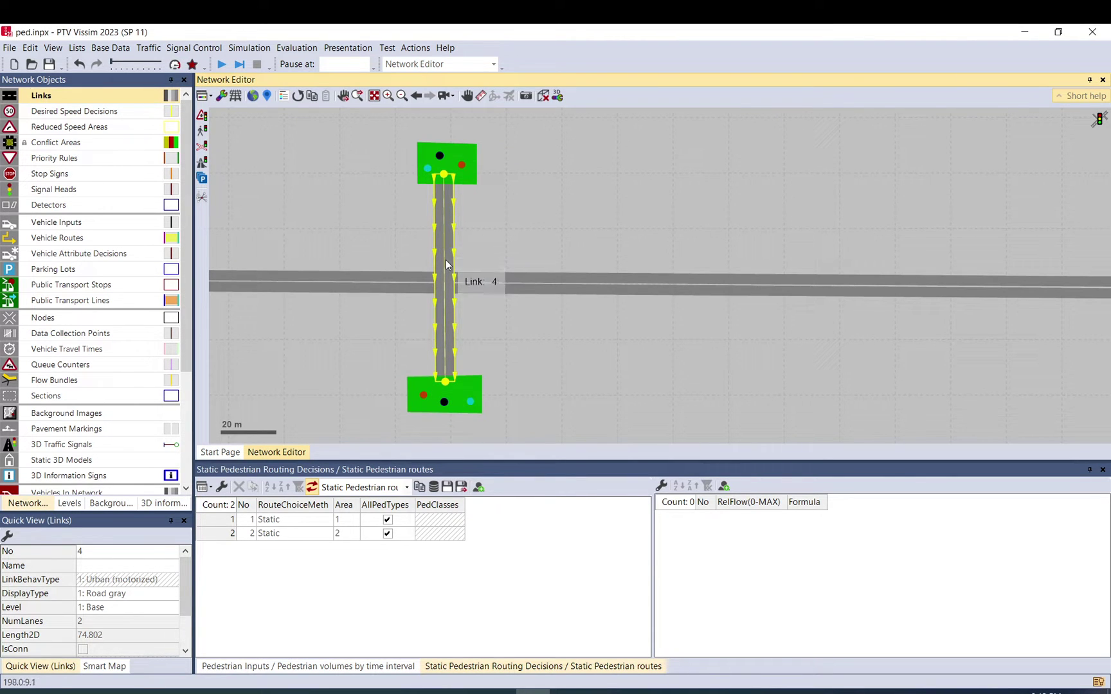
left_click(371, 323)
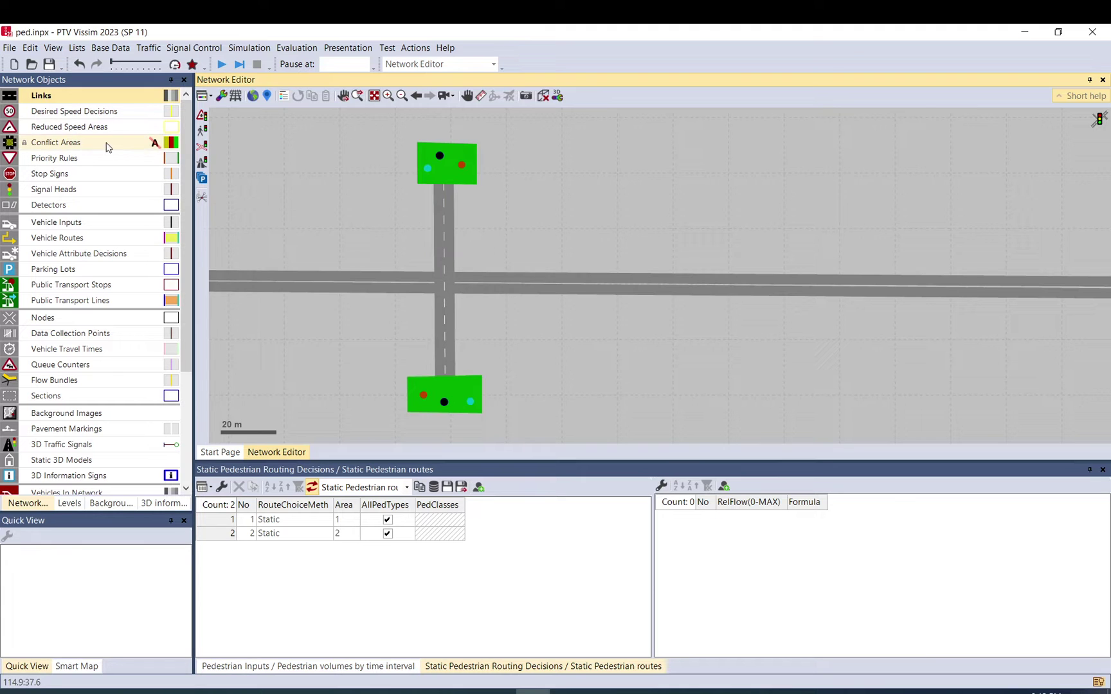
Step: Give the crossing priority at the upper conflict area
left_click(441, 270)
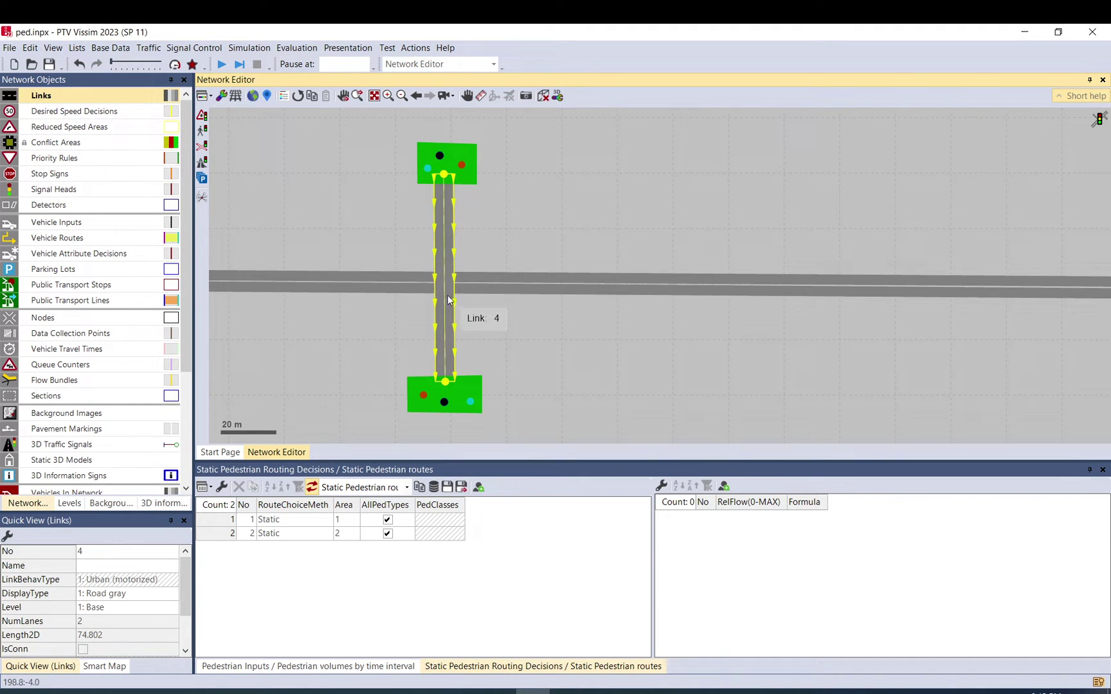
left_click(90, 145)
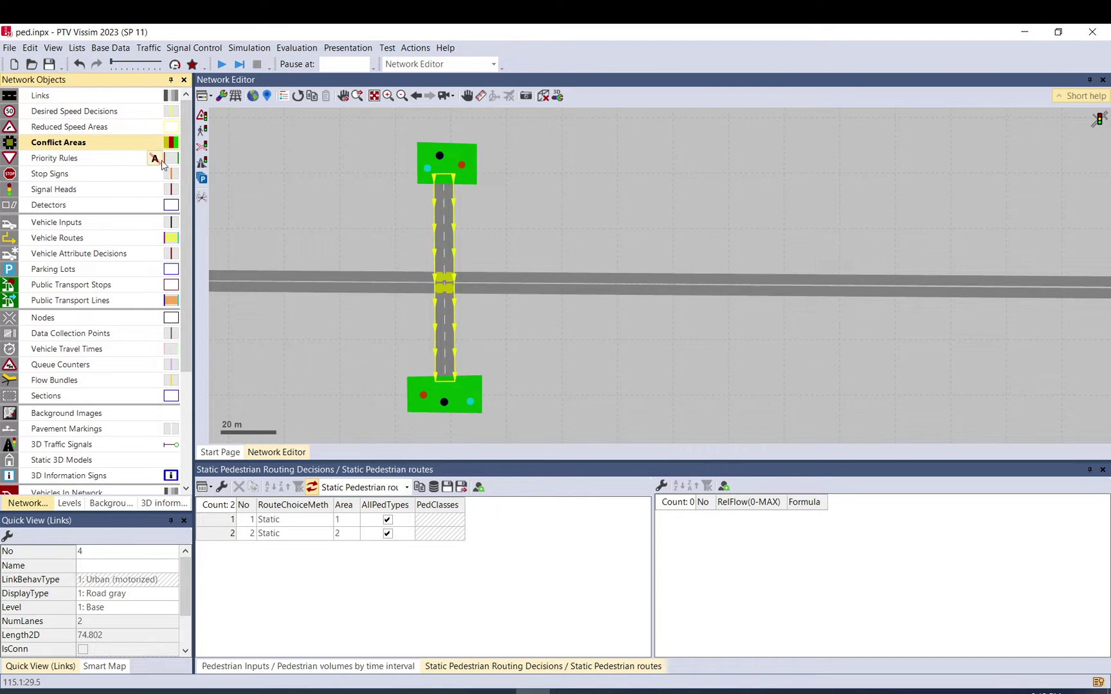
scroll(437, 277, "up", 2)
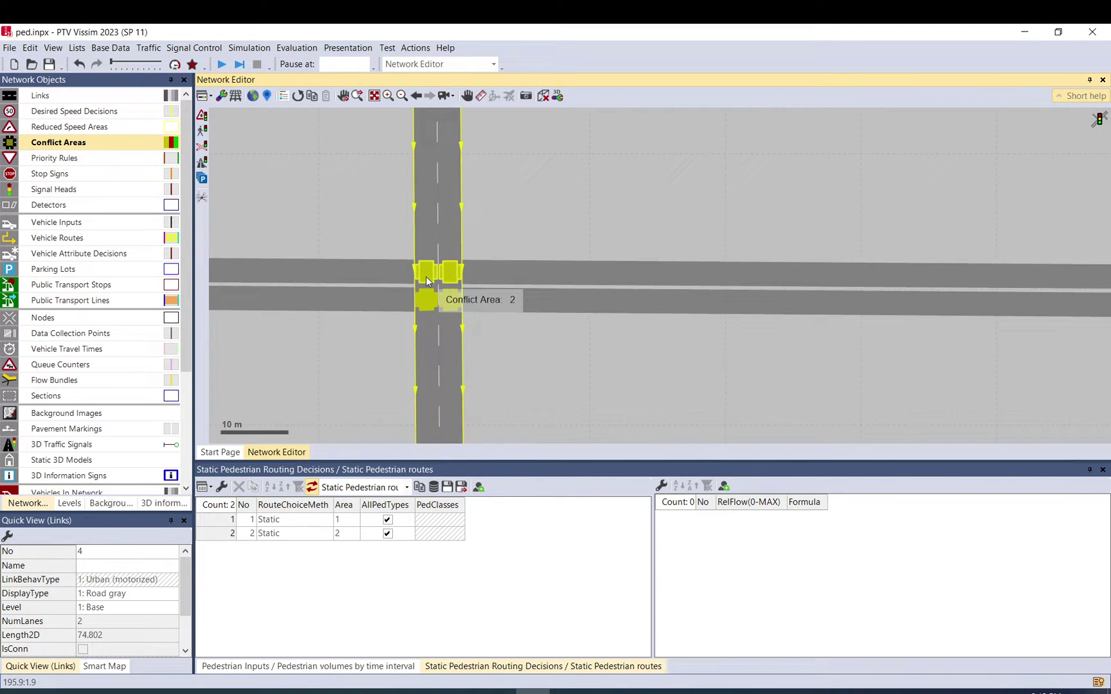
left_click(426, 279)
left_click(430, 276)
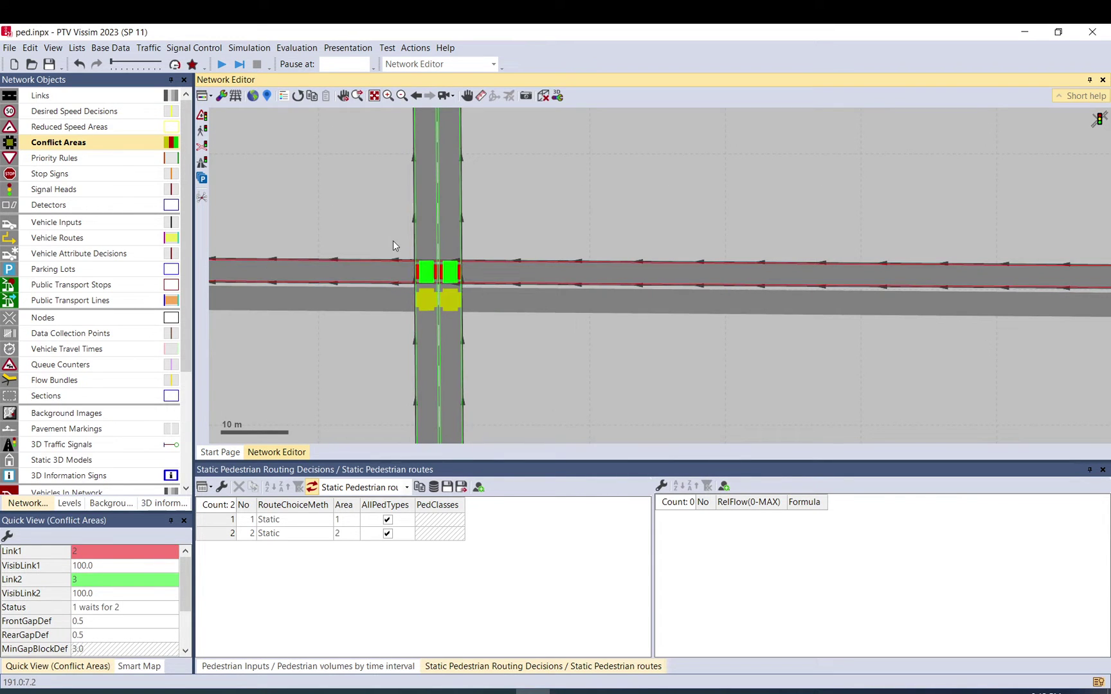
left_click(394, 240)
Step: Cycle the lower conflict area's status until the crossing has priority there
left_click(430, 296)
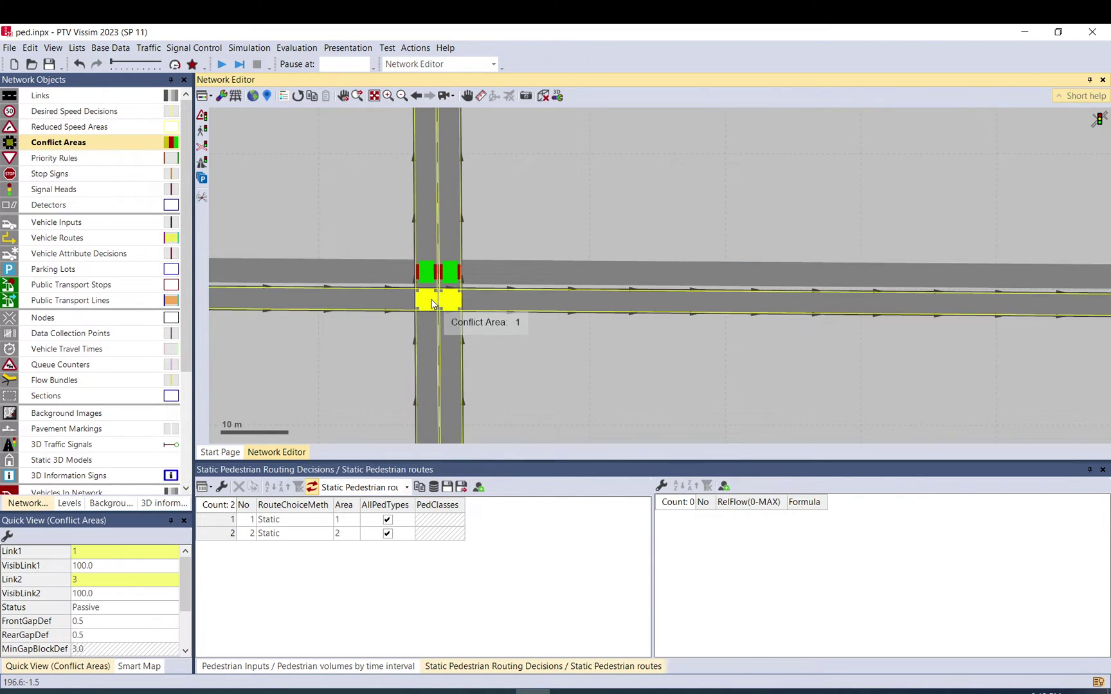
left_click(429, 300)
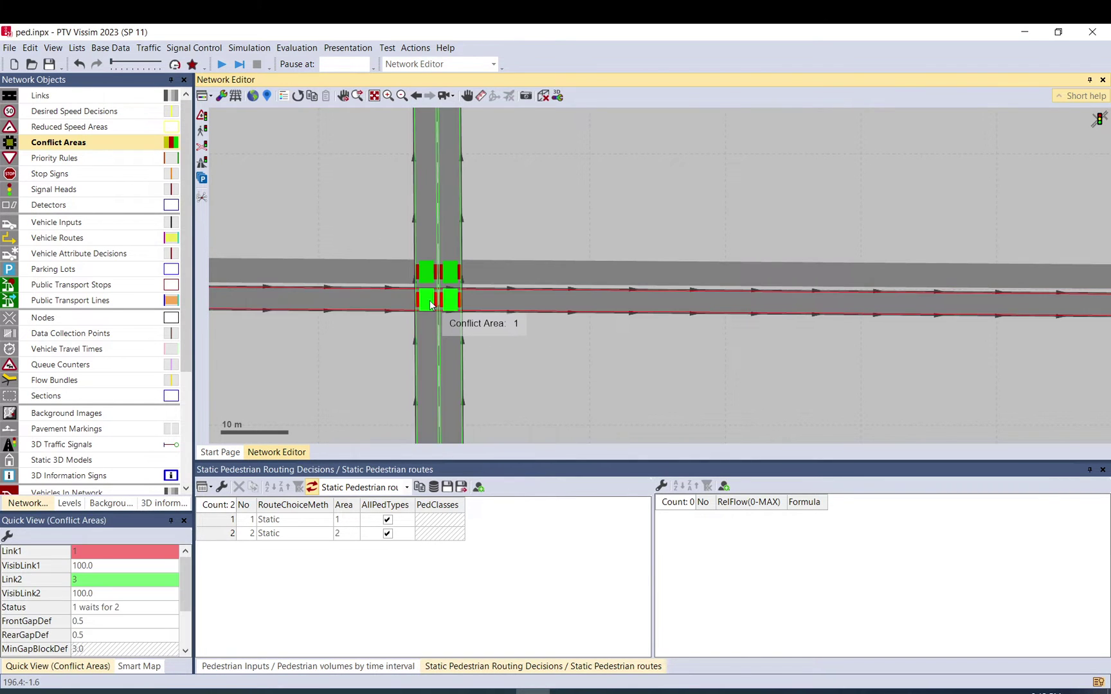
left_click(429, 301)
left_click(430, 300)
left_click(429, 300)
left_click(429, 300)
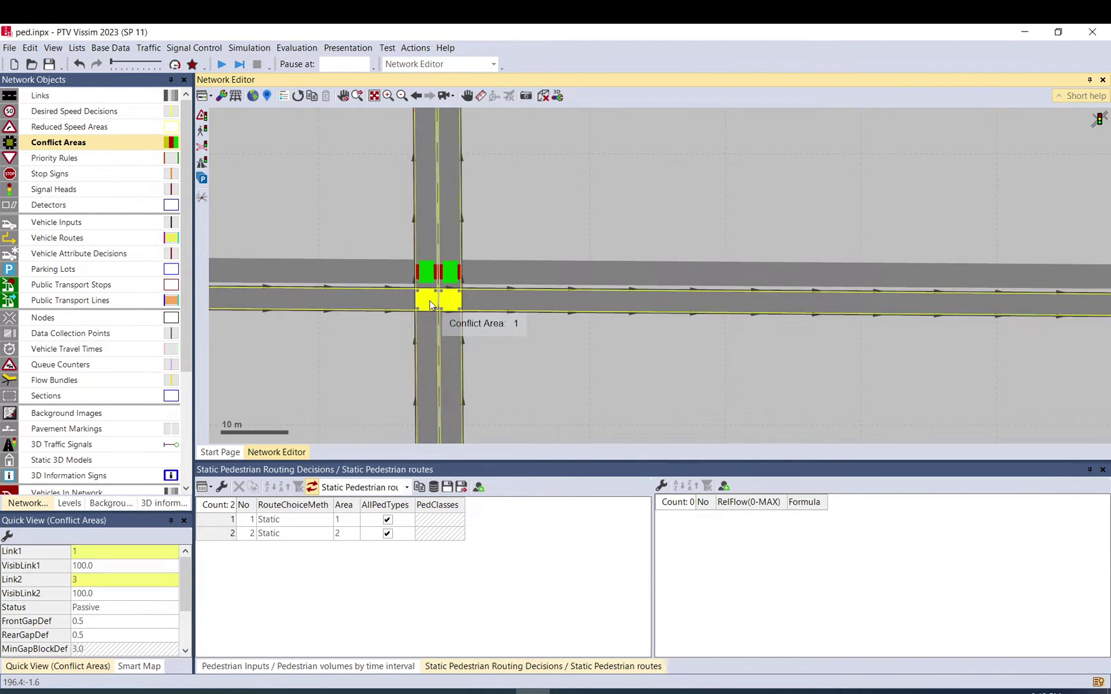
left_click(430, 300)
left_click(430, 300)
left_click(429, 300)
left_click(429, 300)
left_click(429, 300)
left_click(429, 305)
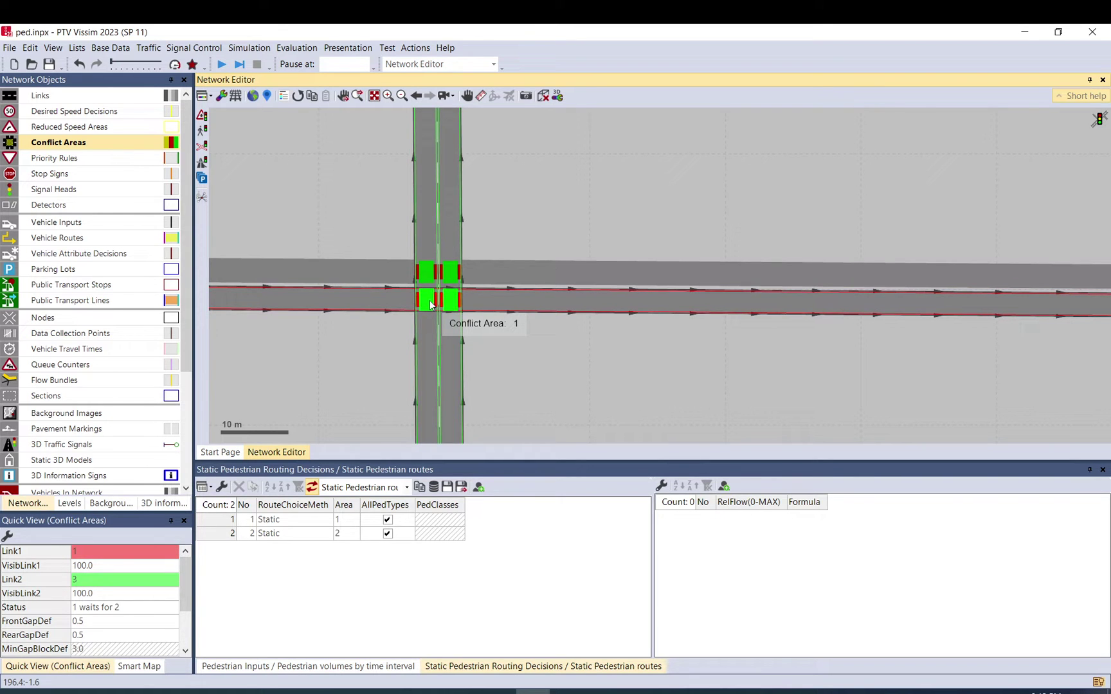
left_click(429, 306)
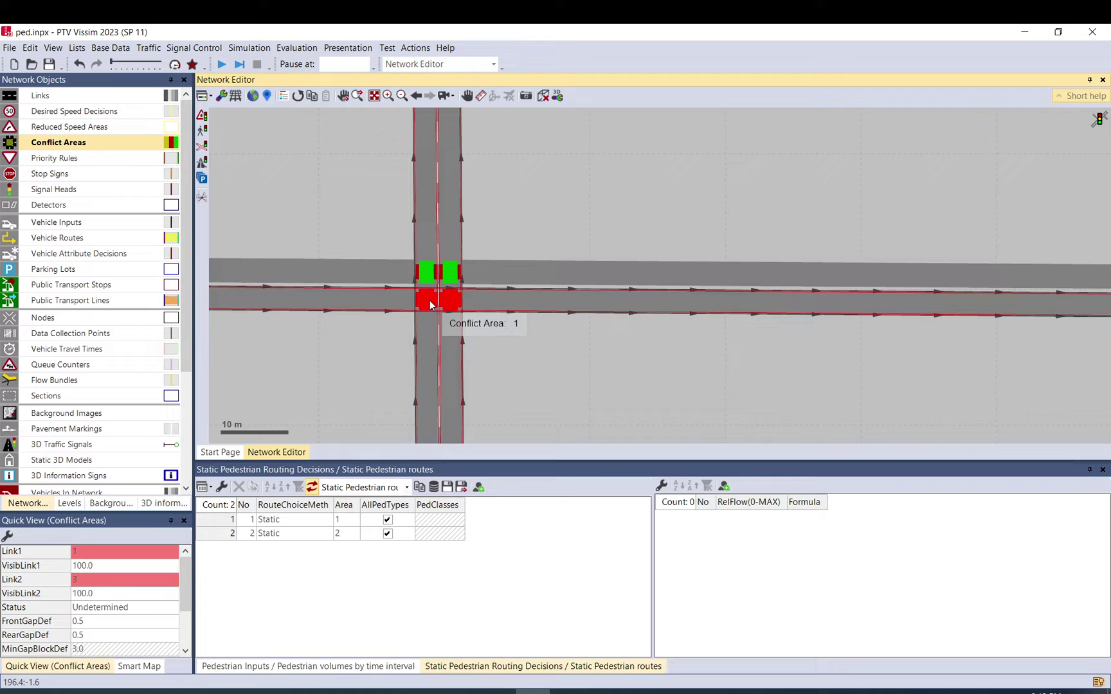
left_click(429, 305)
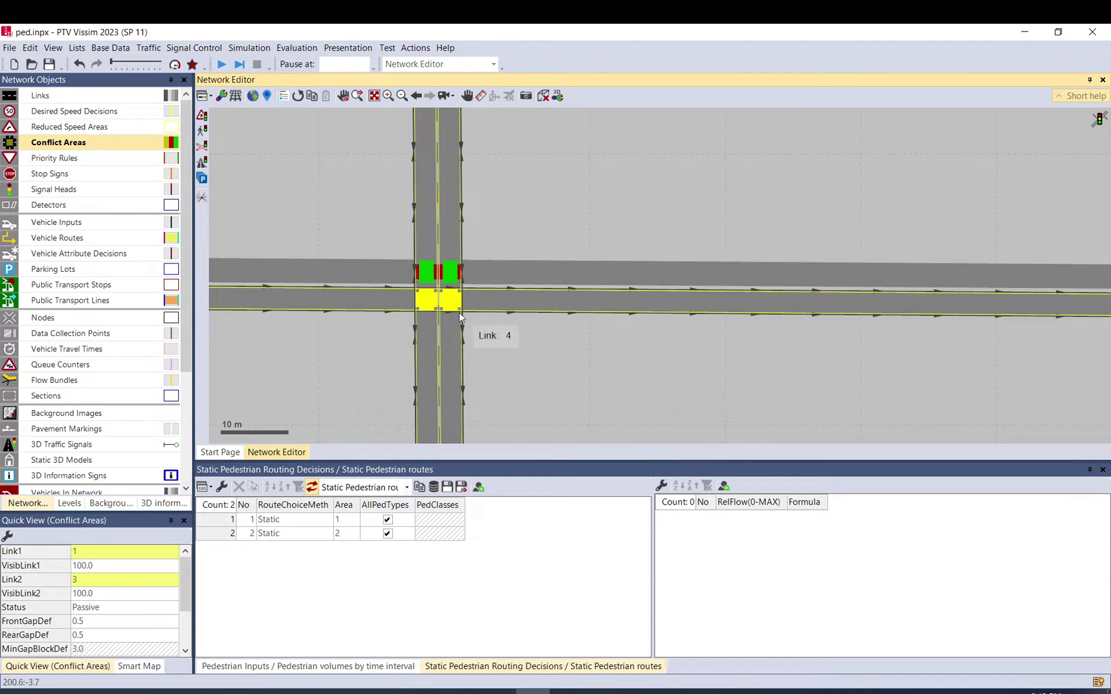
left_click(430, 304)
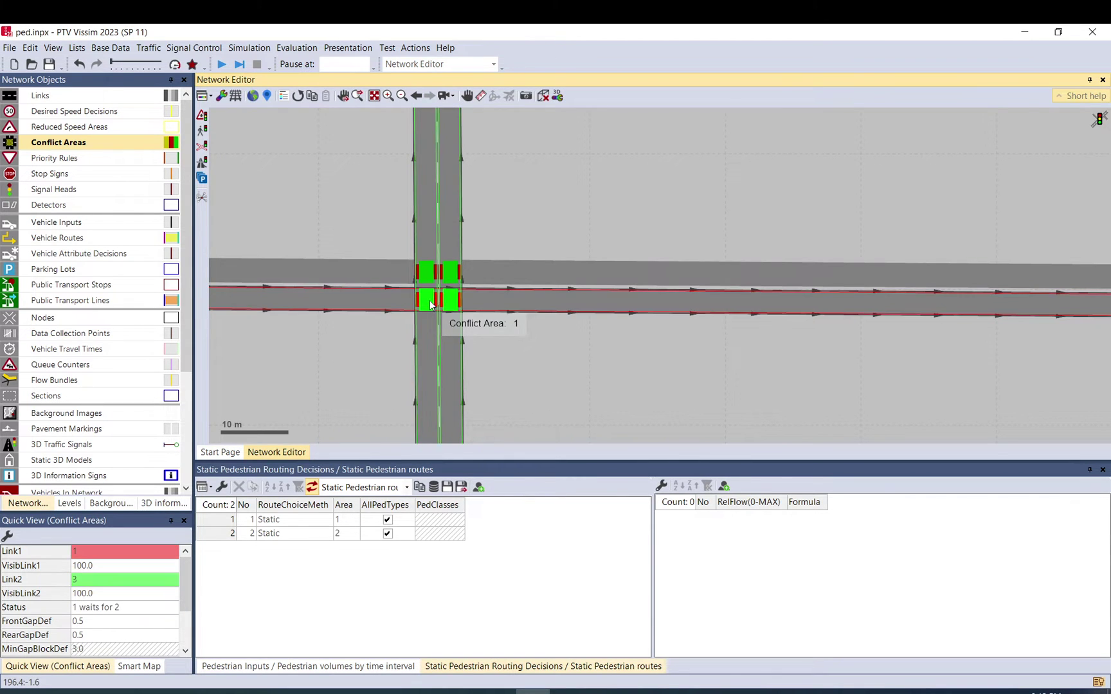
left_click(514, 210)
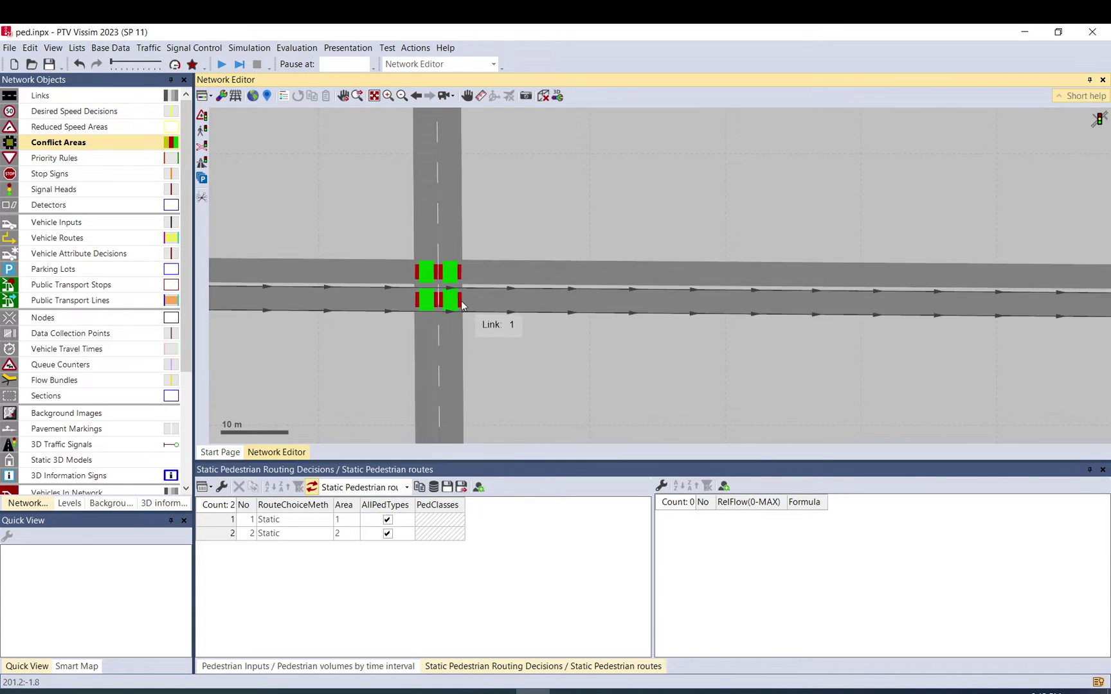
Step: Pan and zoom to centre the view on the pedestrian crossing and both areas
scroll(469, 293, "down", 2)
left_click_drag(483, 324, 494, 296)
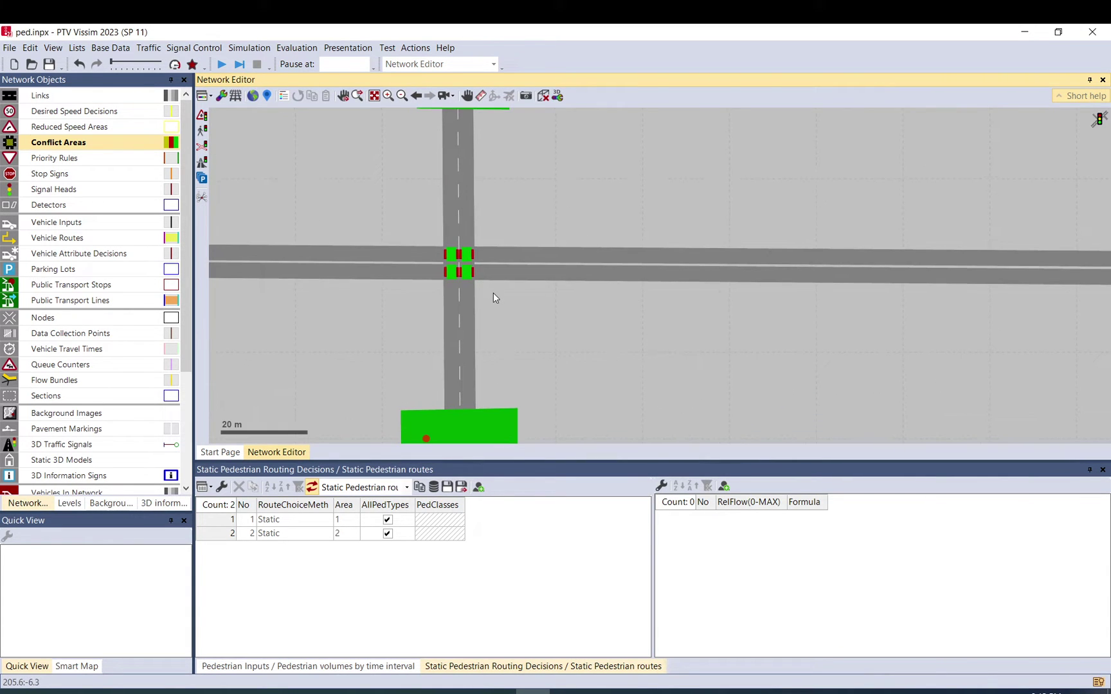
scroll(388, 283, "down", 3)
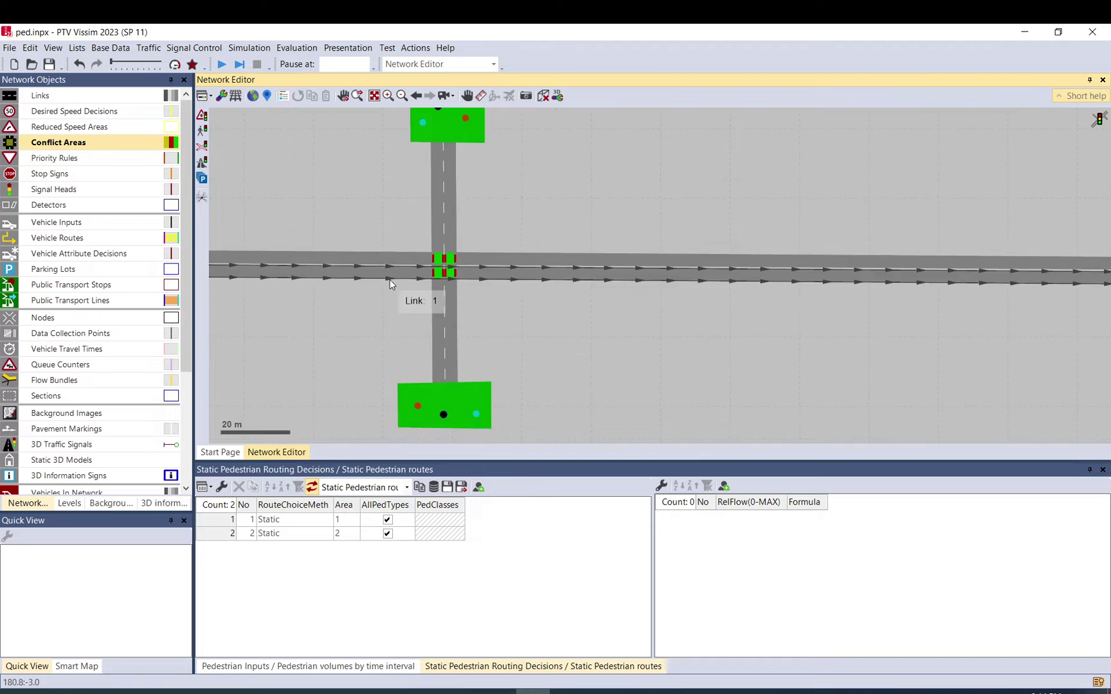
left_click_drag(389, 280, 558, 272)
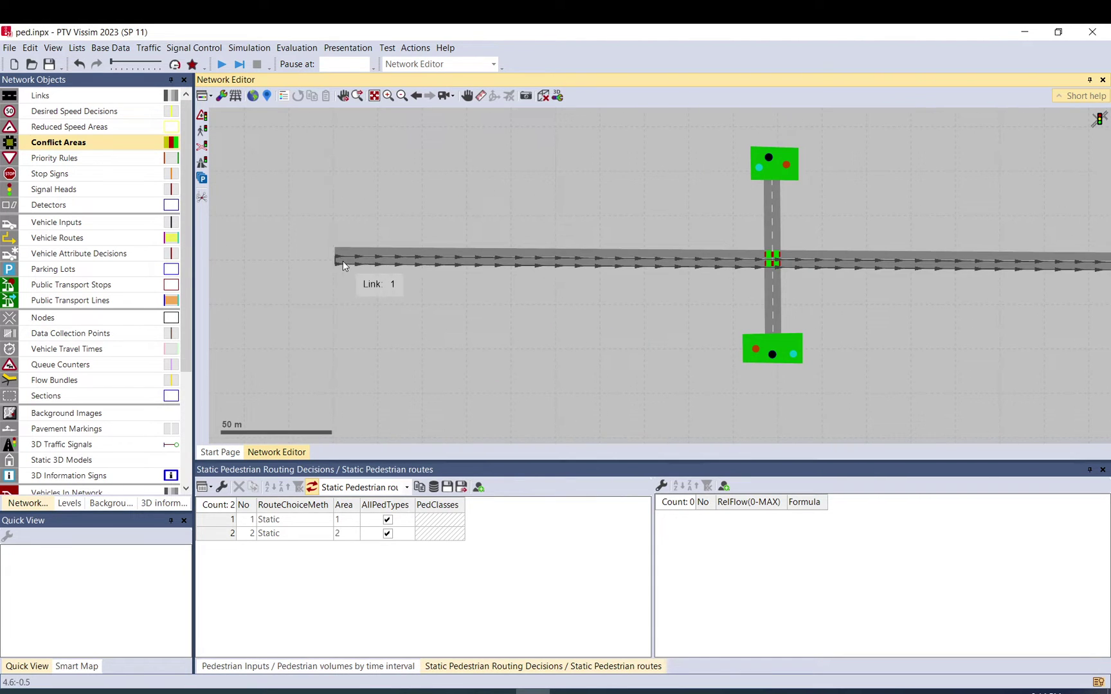
left_click_drag(978, 301, 599, 266)
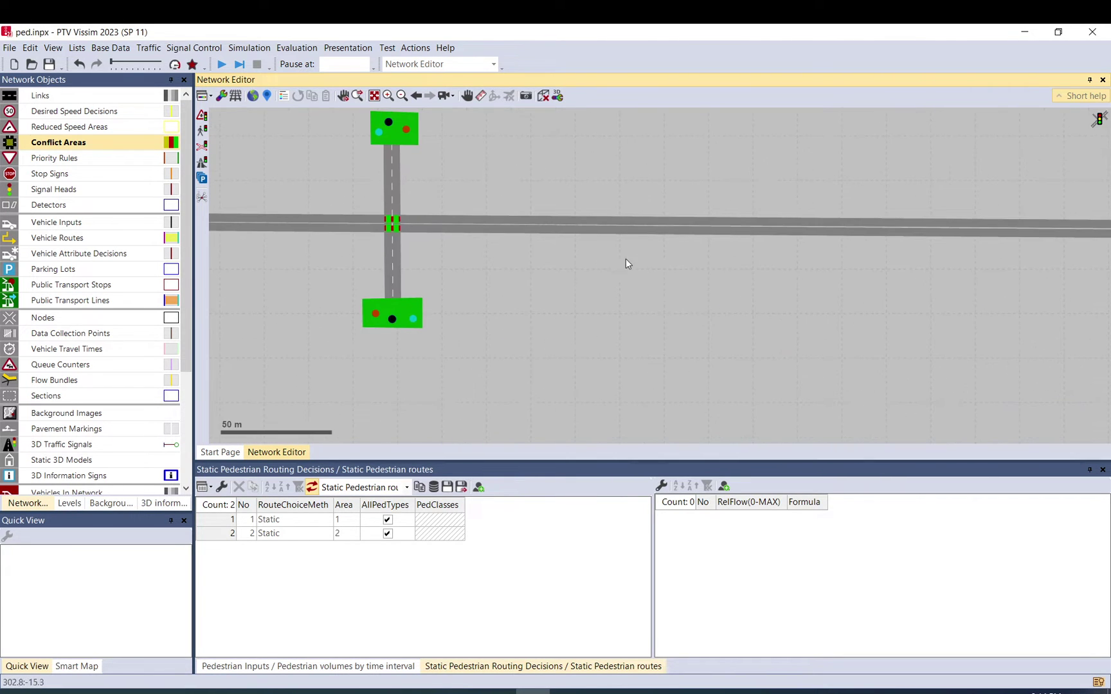
left_click_drag(495, 271, 609, 285)
scroll(528, 259, "up", 2)
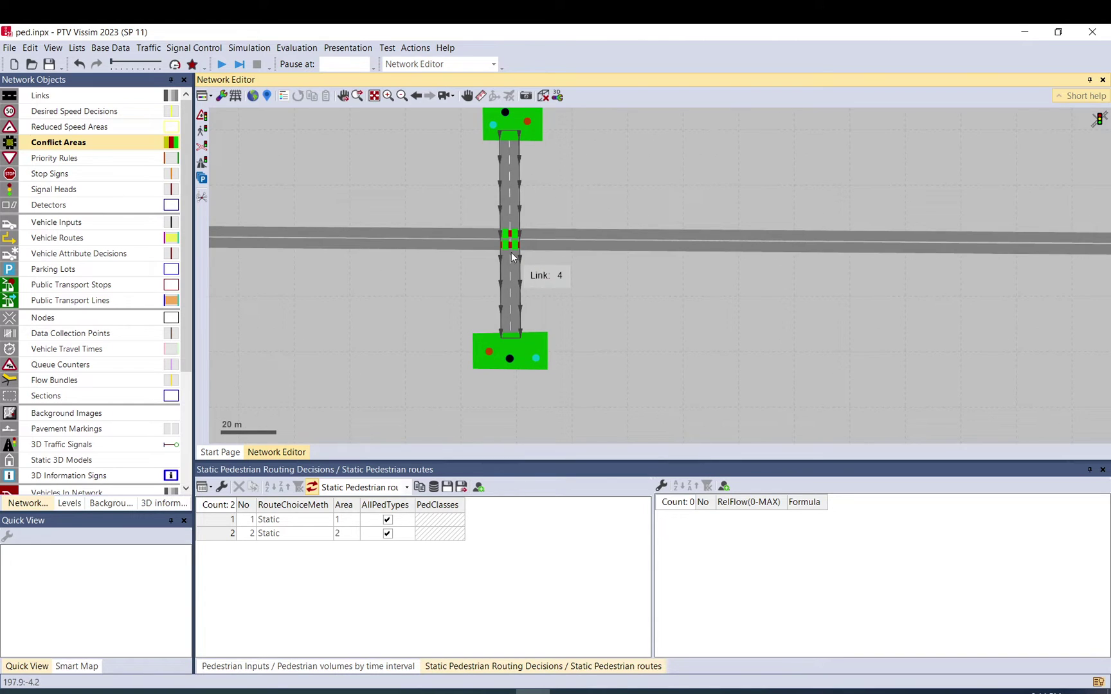
Step: Tick 'Consider vehicles in dynamic potential' in crossing link 4's Pedestrian Area settings and confirm
double_click(511, 271)
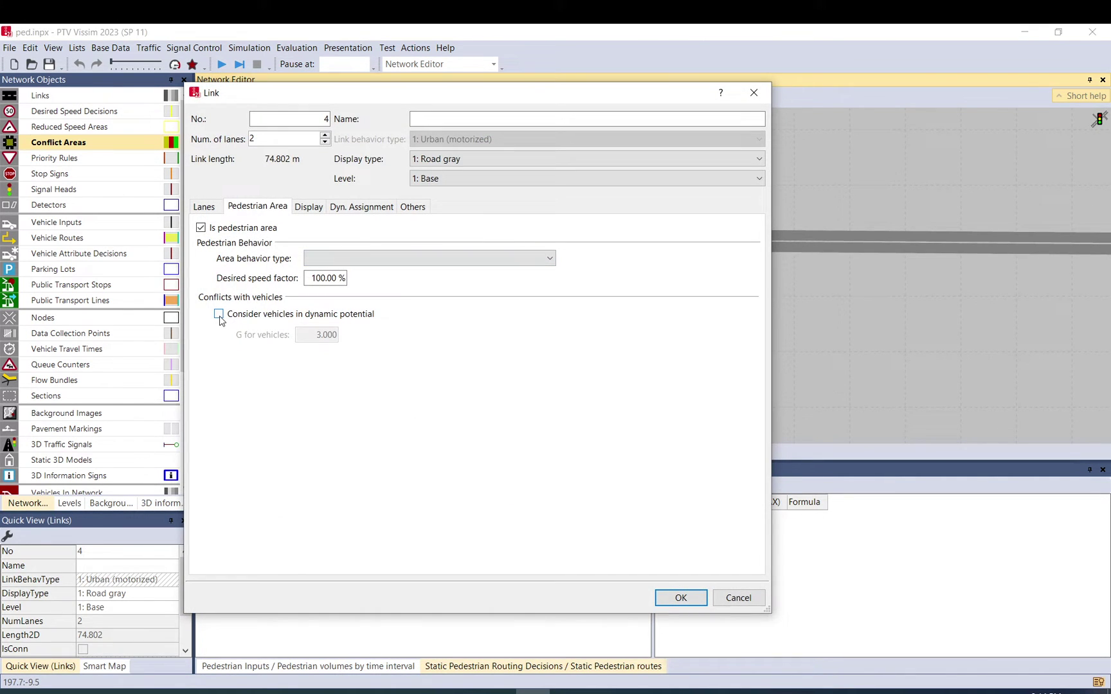
left_click(218, 315)
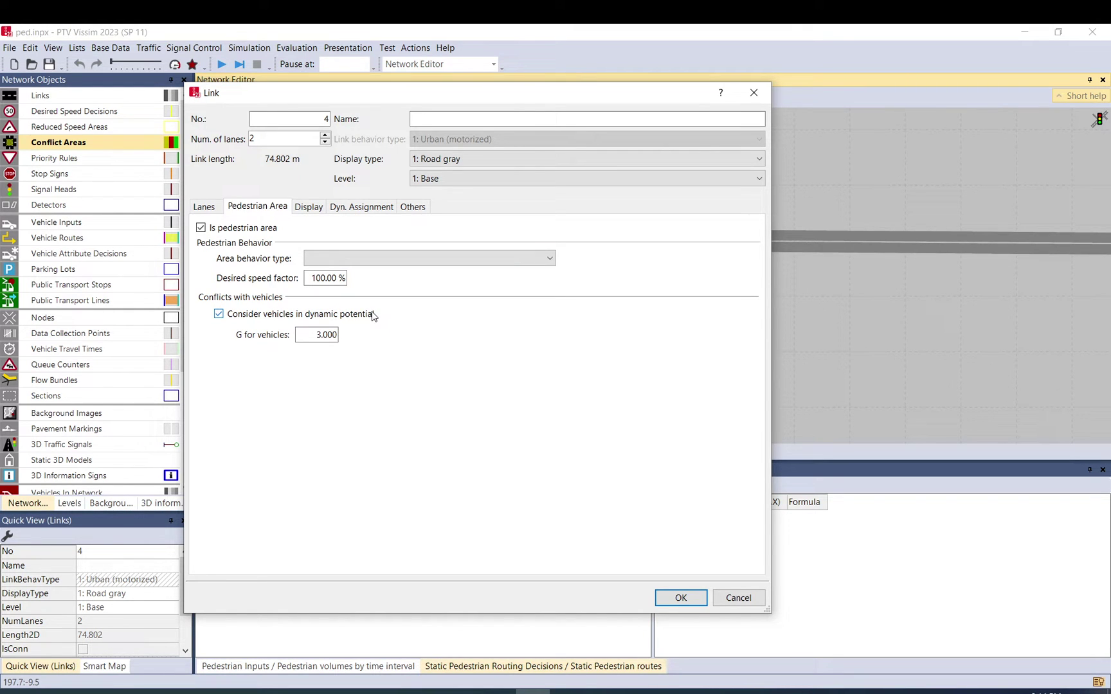
left_click(671, 598)
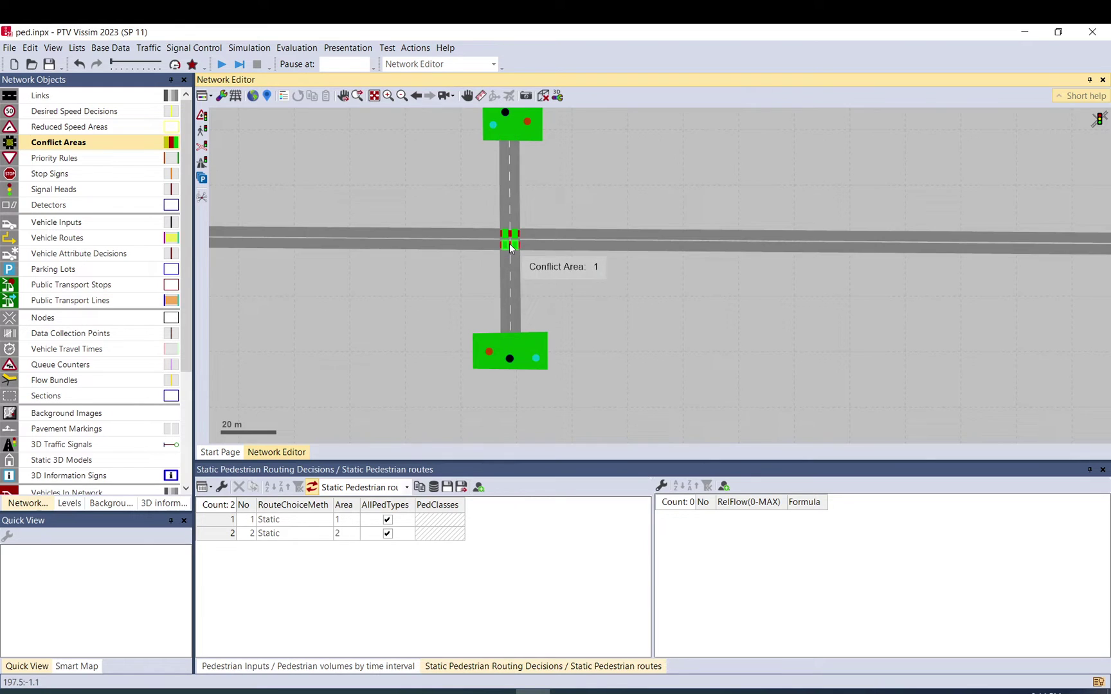
Step: Centre the view on the crossing and reopen link 4's Link dialog to check its vehicle settings
scroll(509, 243, "up", 2)
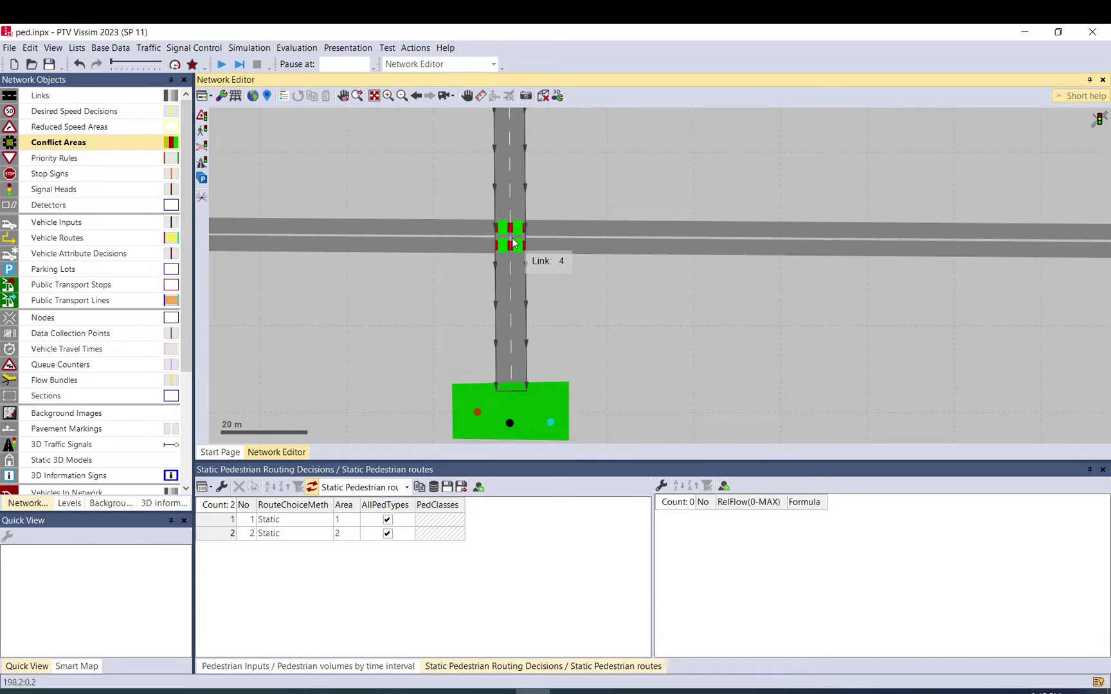
scroll(469, 283, "down", 1)
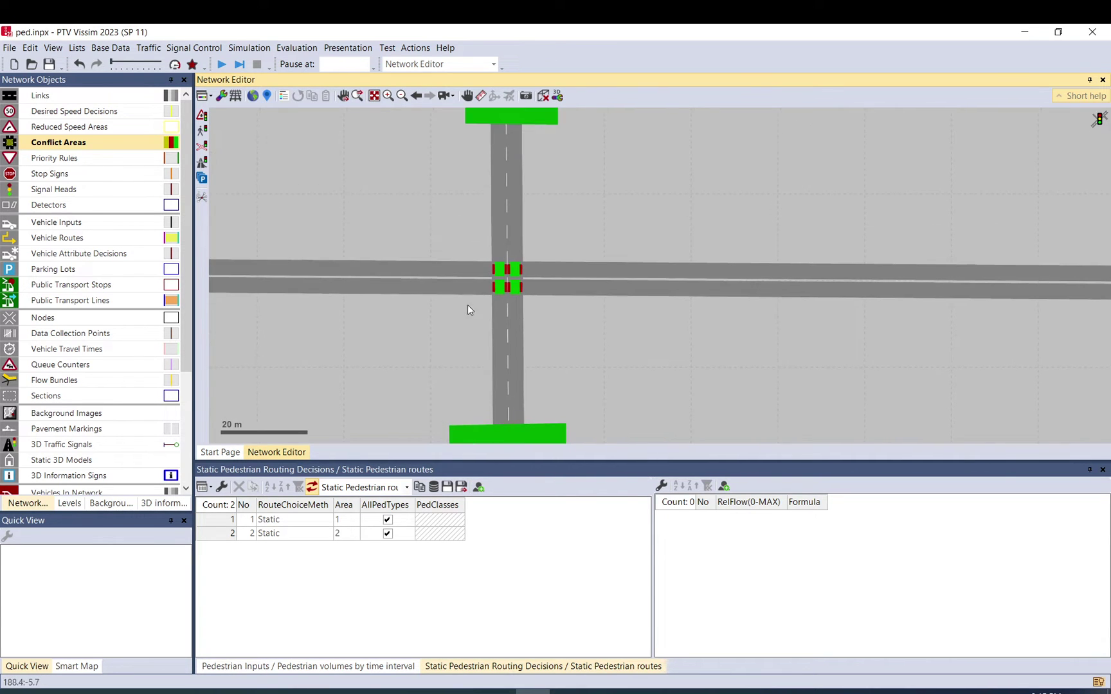
left_click_drag(531, 306, 531, 277)
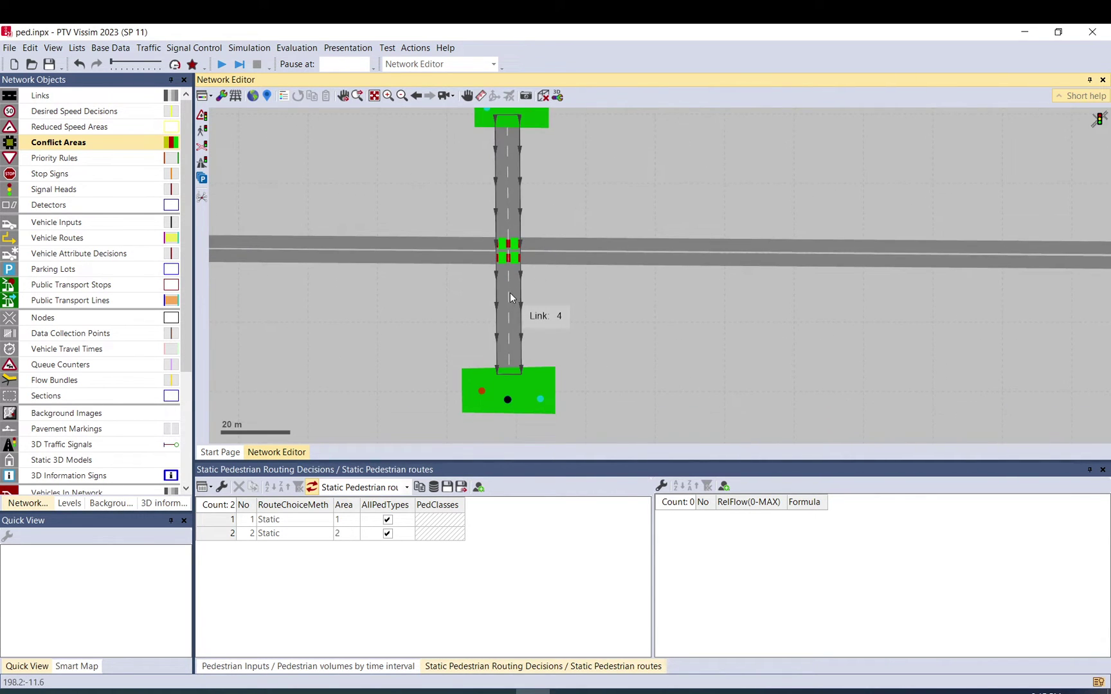
double_click(512, 296)
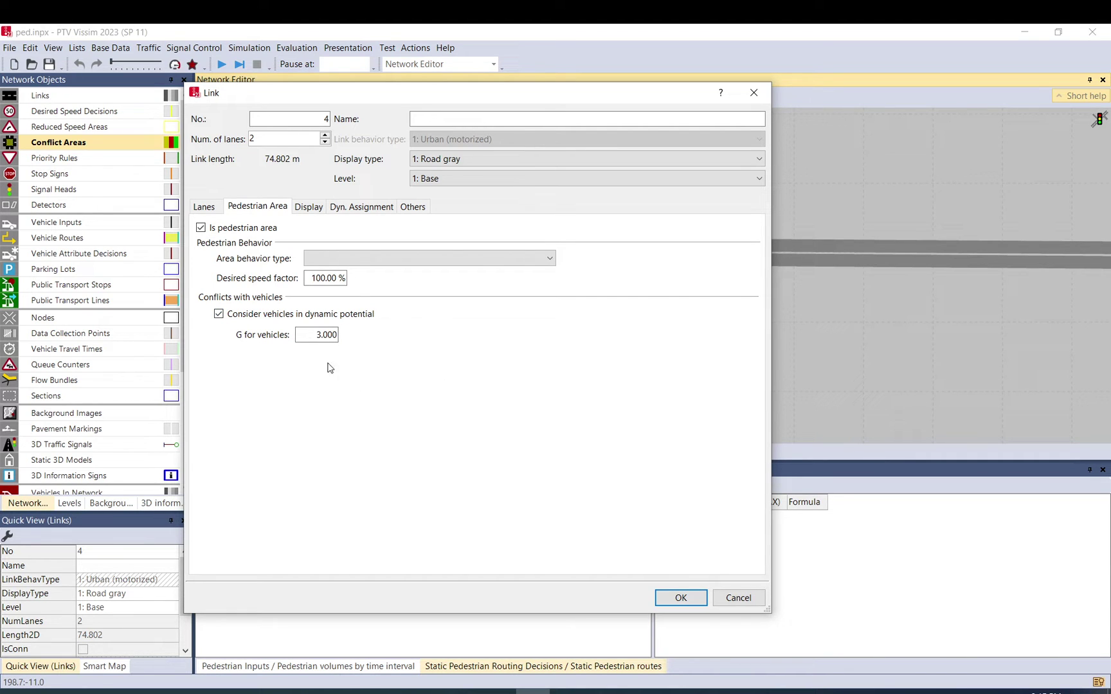
Step: Confirm link 4's Link dialog, keeping its vehicle-conflict settings
left_click(676, 599)
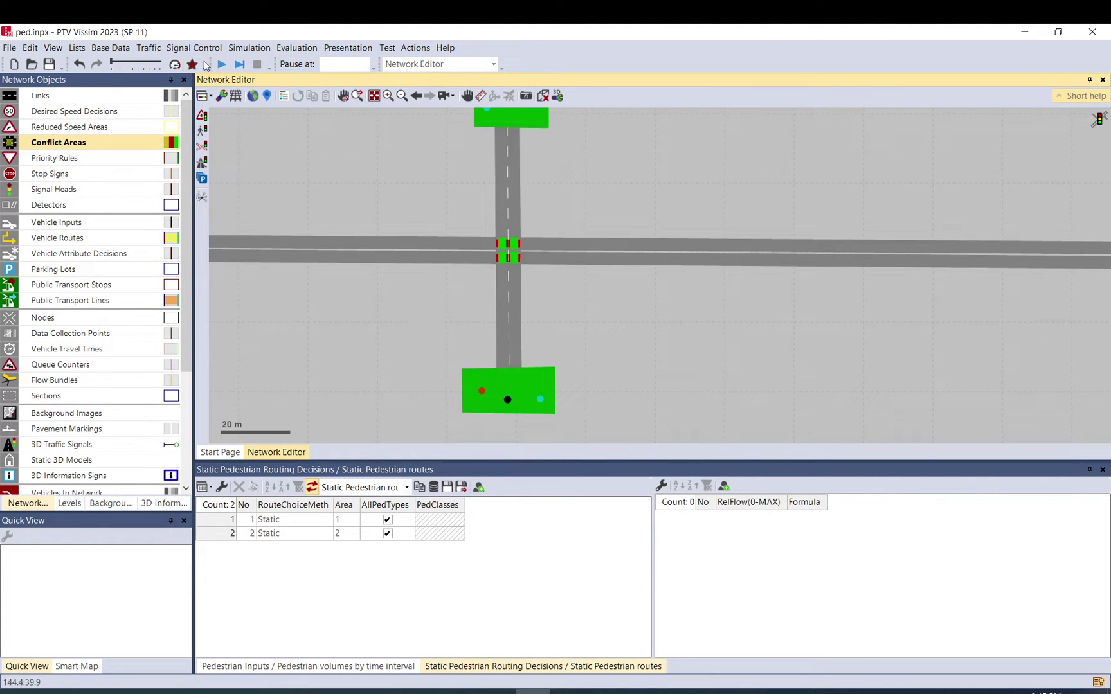
Step: Save ped.inpx, run the simulation, and watch the crossing in tilted 3D before pausing
left_click(222, 64)
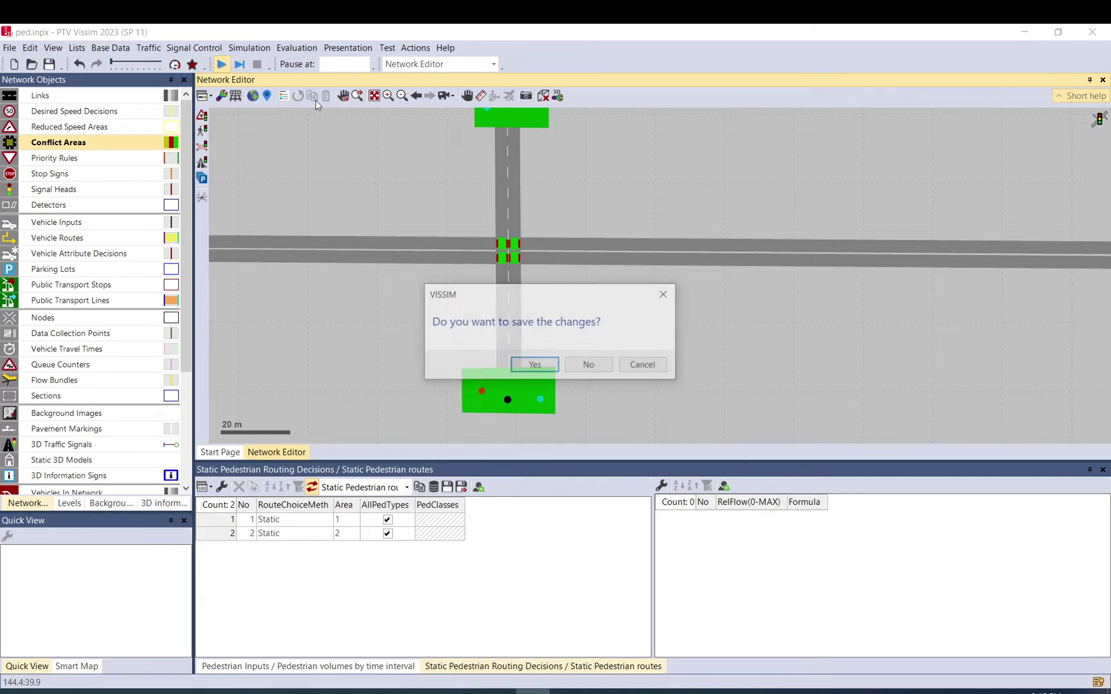
left_click(534, 365)
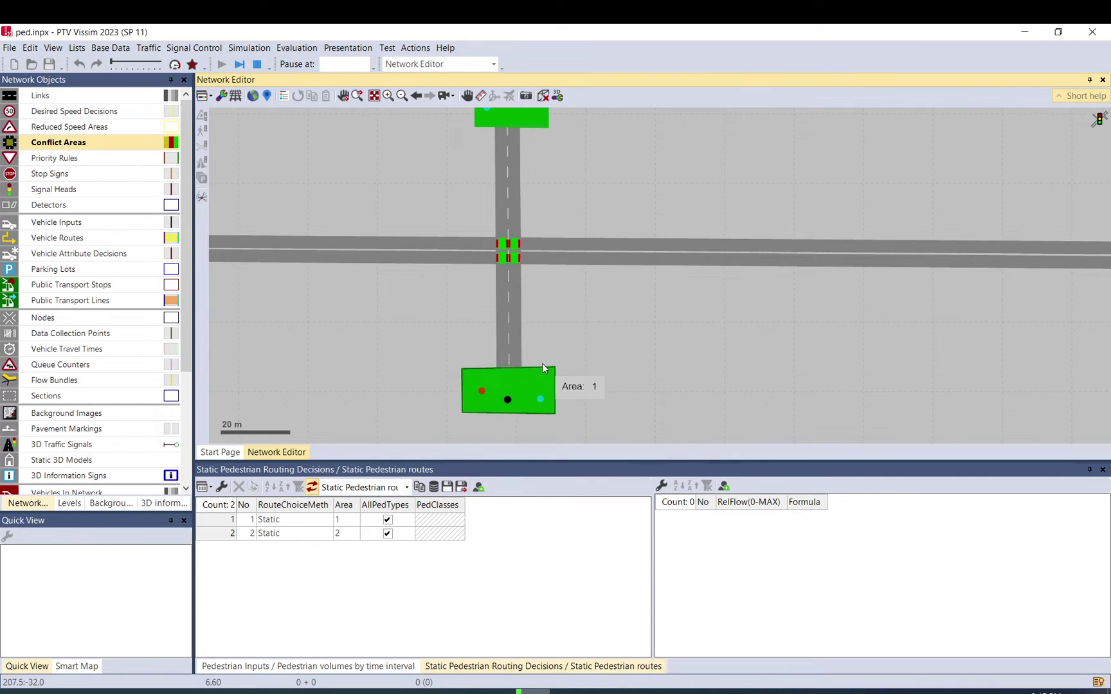
left_click(543, 96)
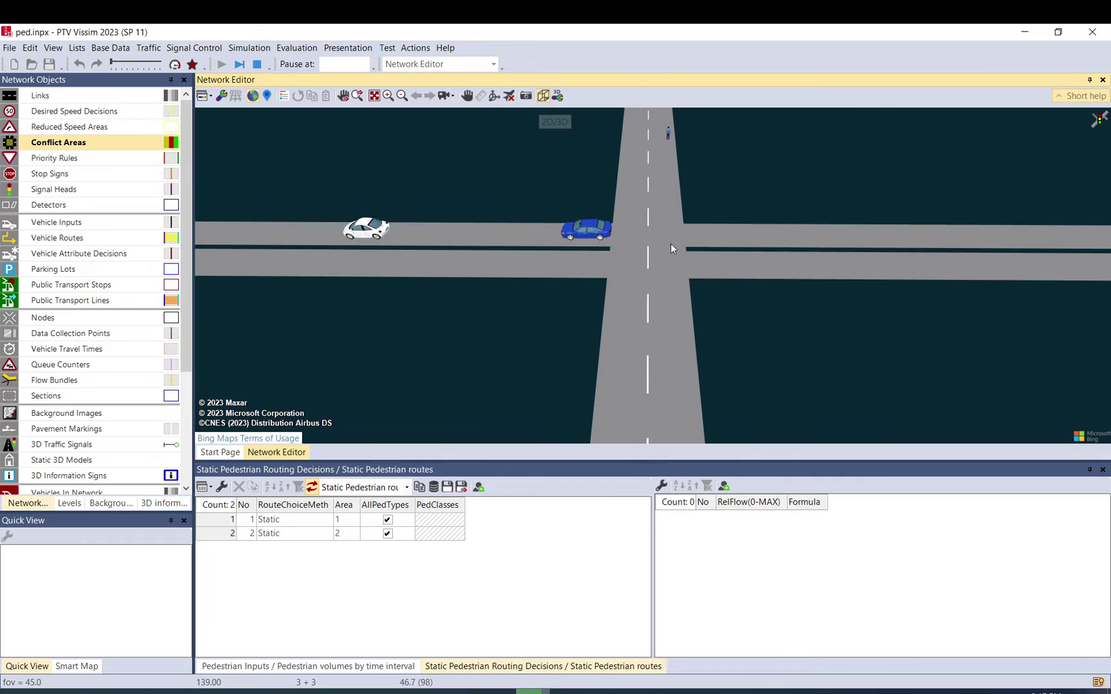
left_click_drag(671, 243, 602, 295)
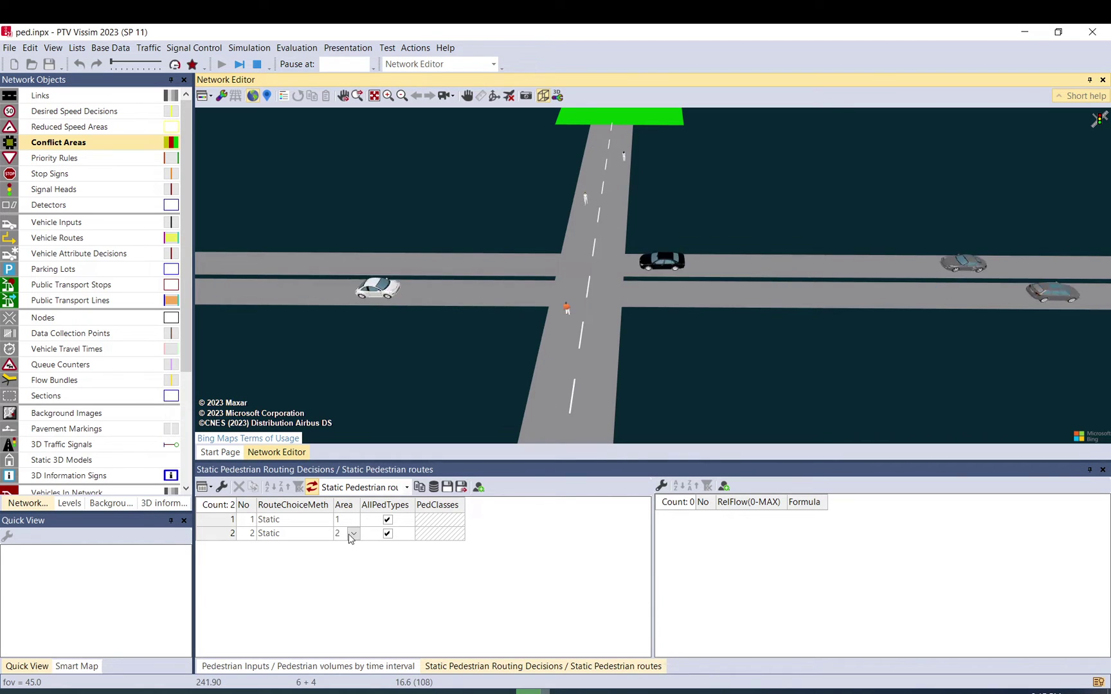
left_click(243, 64)
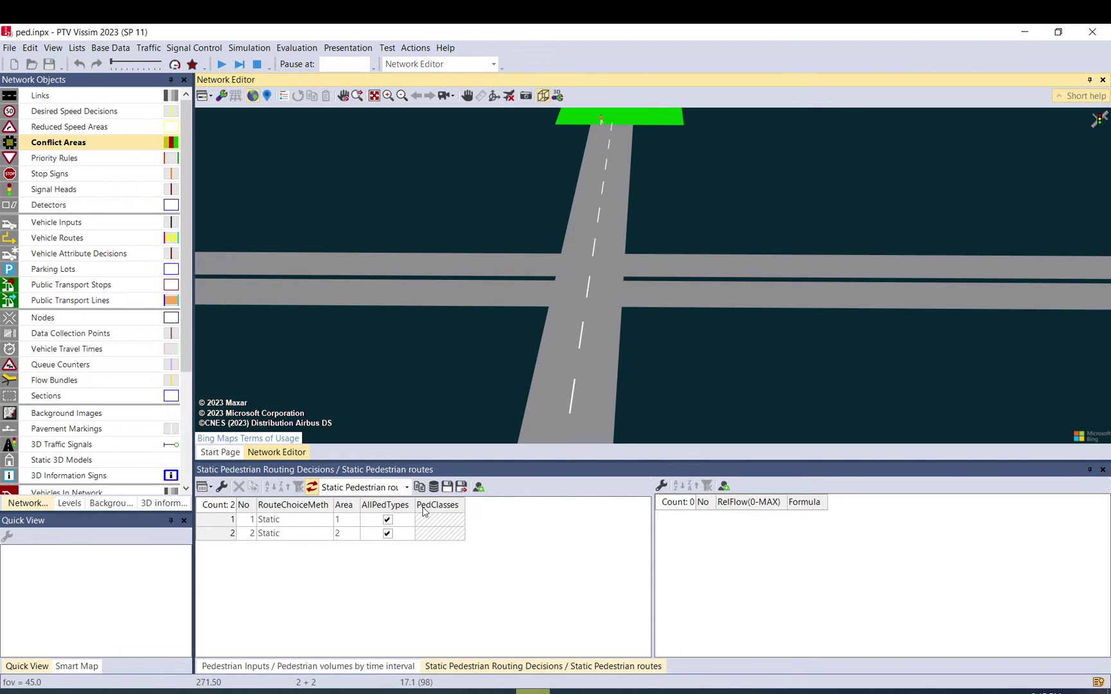
Step: Set both pedestrian input volumes to 200 in the Pedestrian Inputs list
left_click(401, 666)
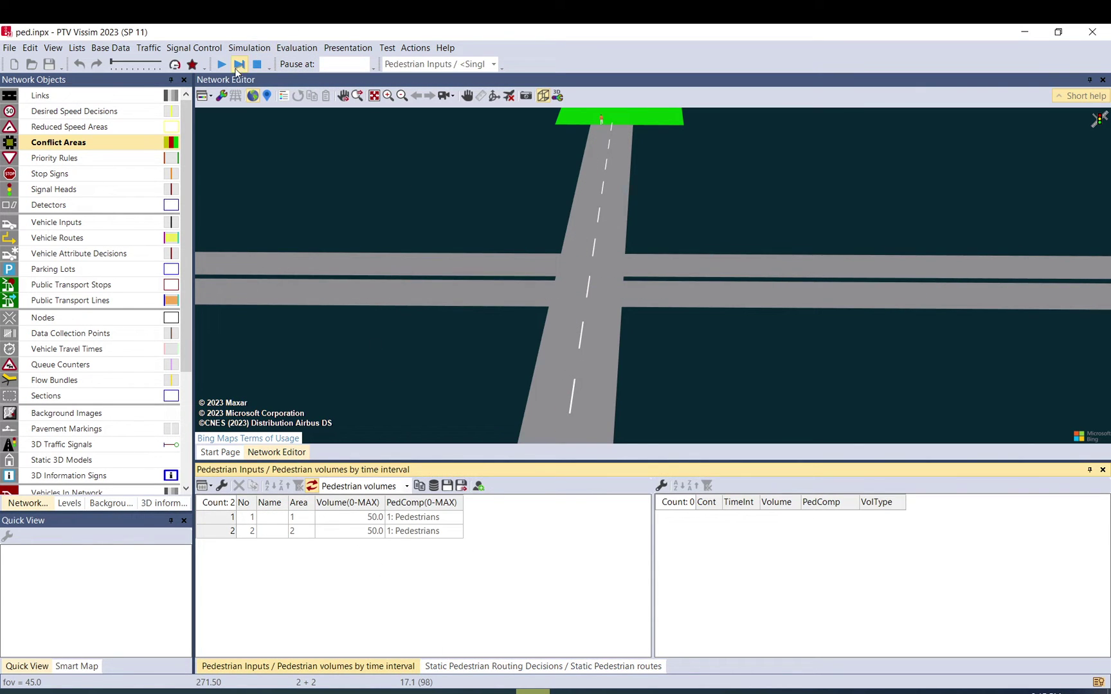
left_click(363, 521)
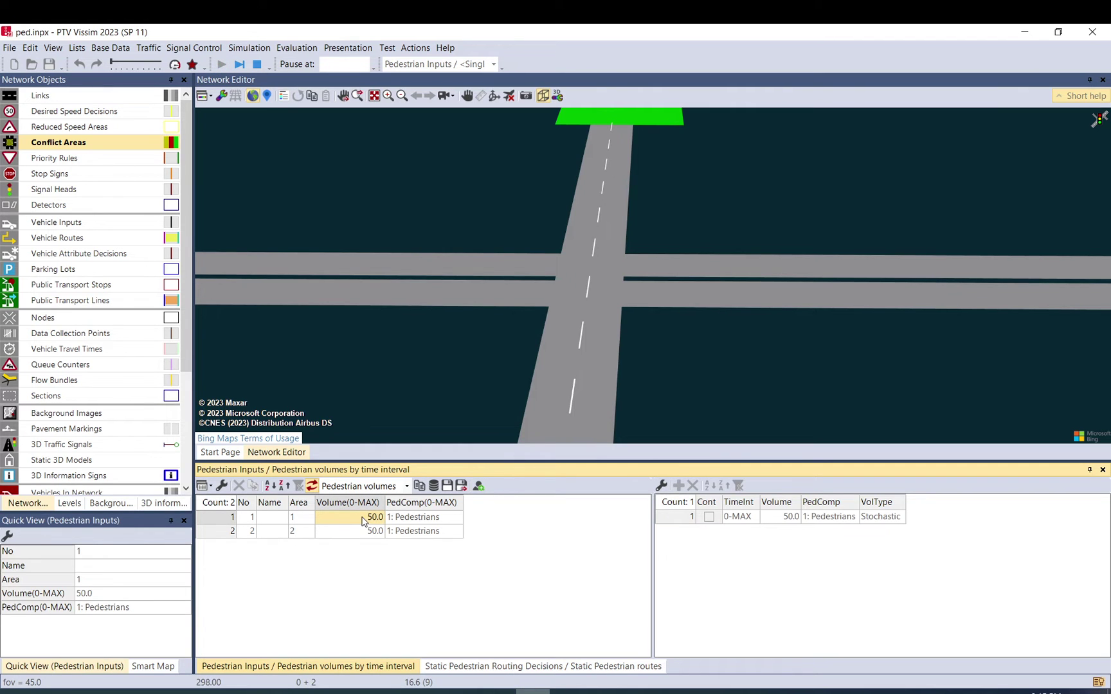
left_click_drag(364, 520, 363, 531)
type("200")
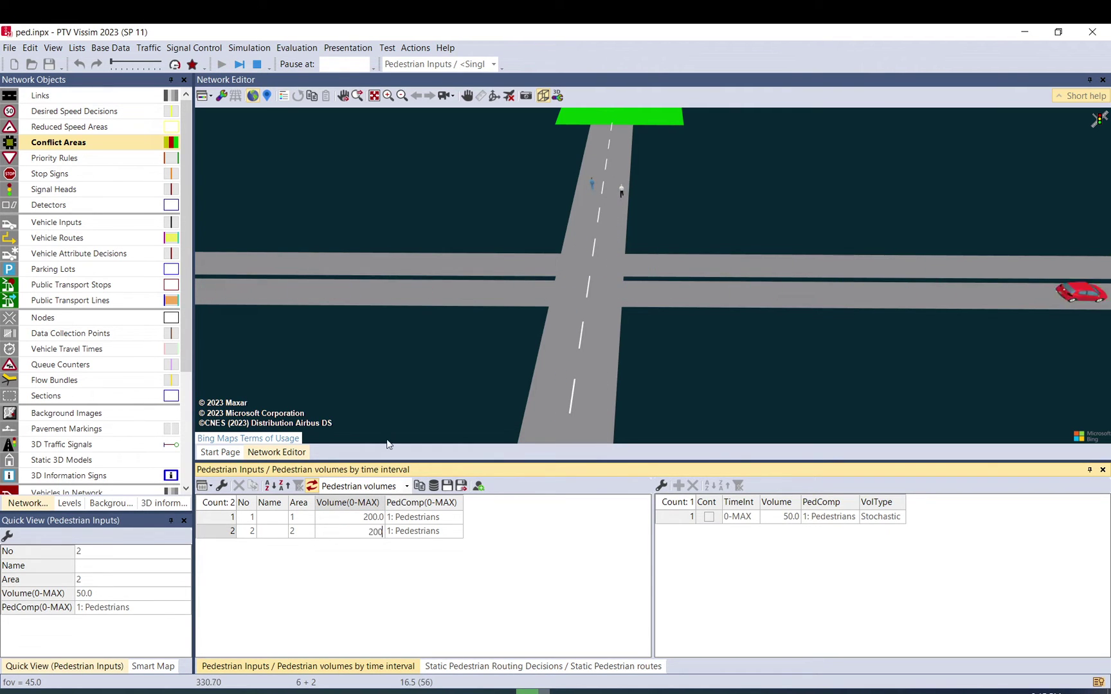
left_click(396, 372)
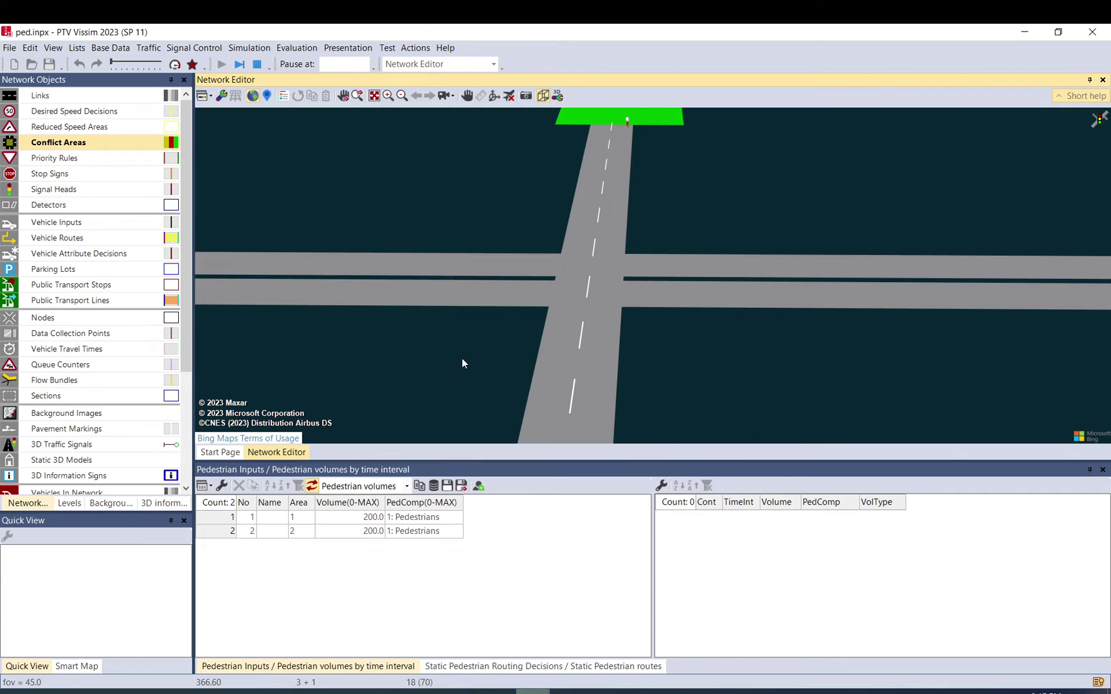
Step: Change the volumes to 300 for pedestrian input 1 and 500 for input 2
left_click(357, 524)
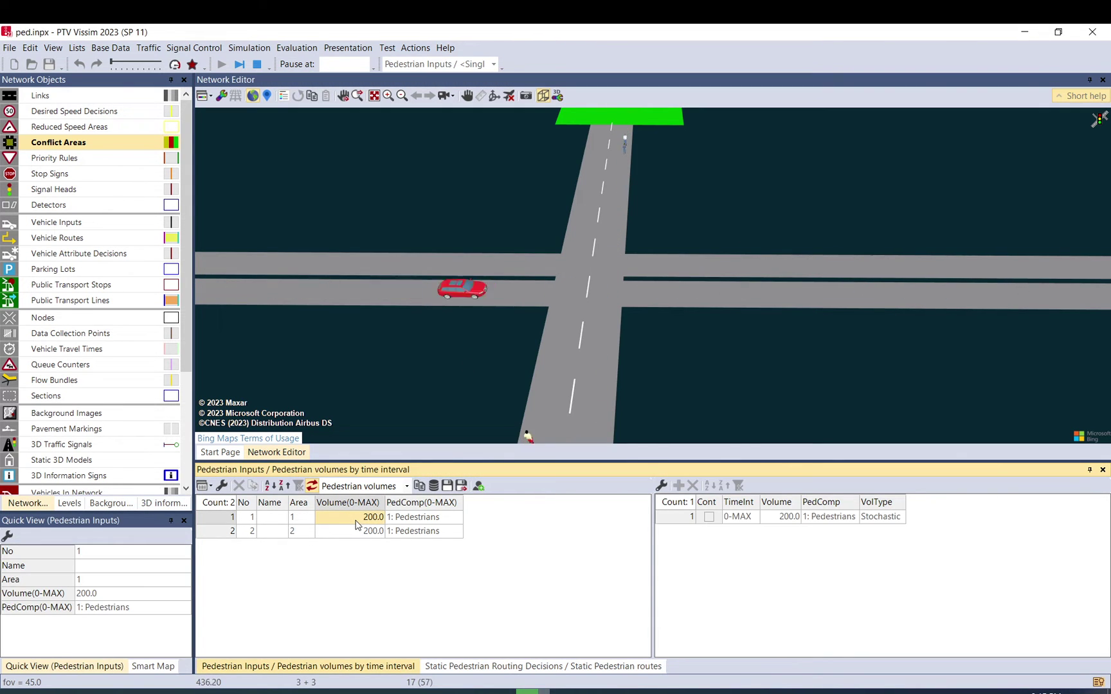
type("300")
key("Return")
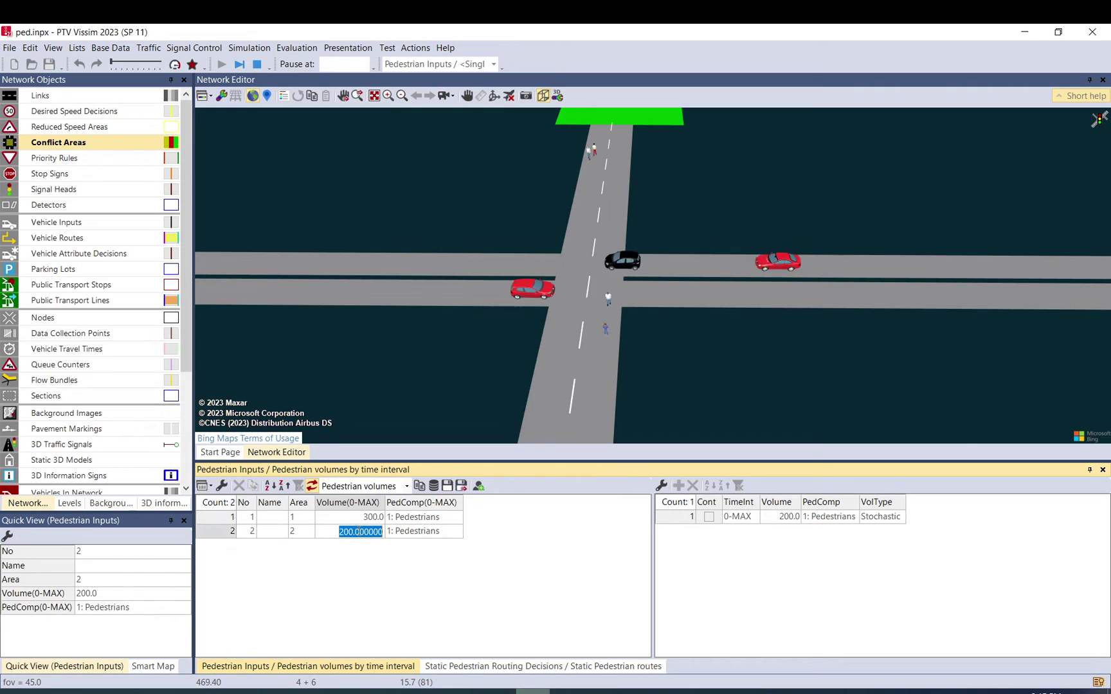
type("500")
key("Return")
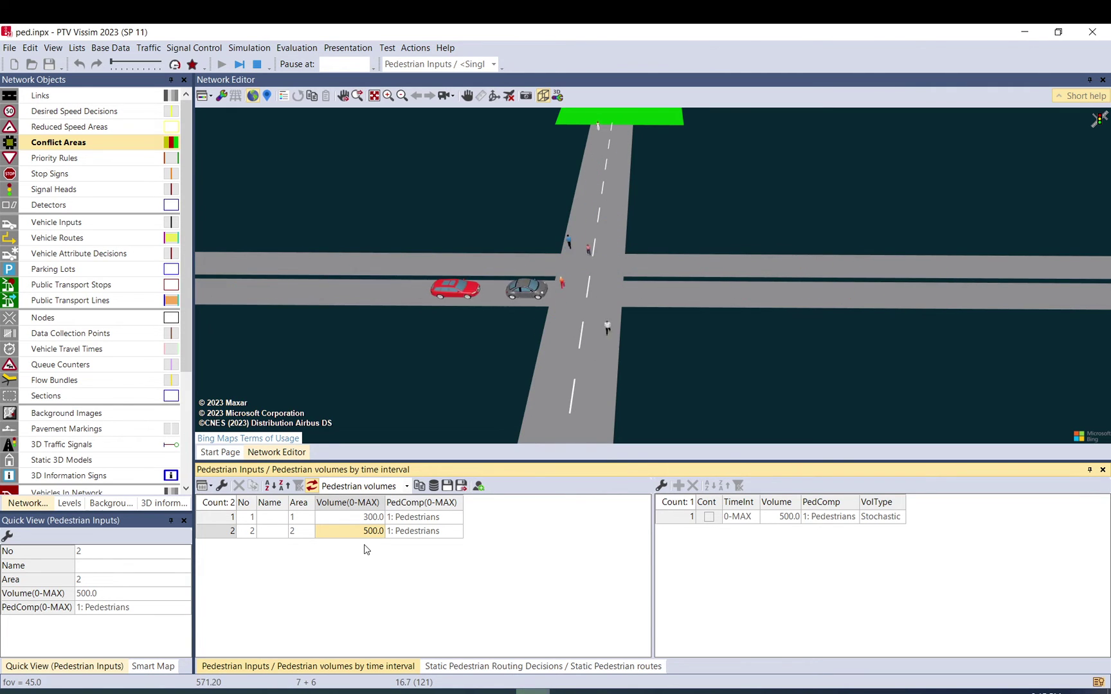
Step: Return to the 2D view, stop the simulation, and toggle the conflict-area display off and on
left_click(543, 95)
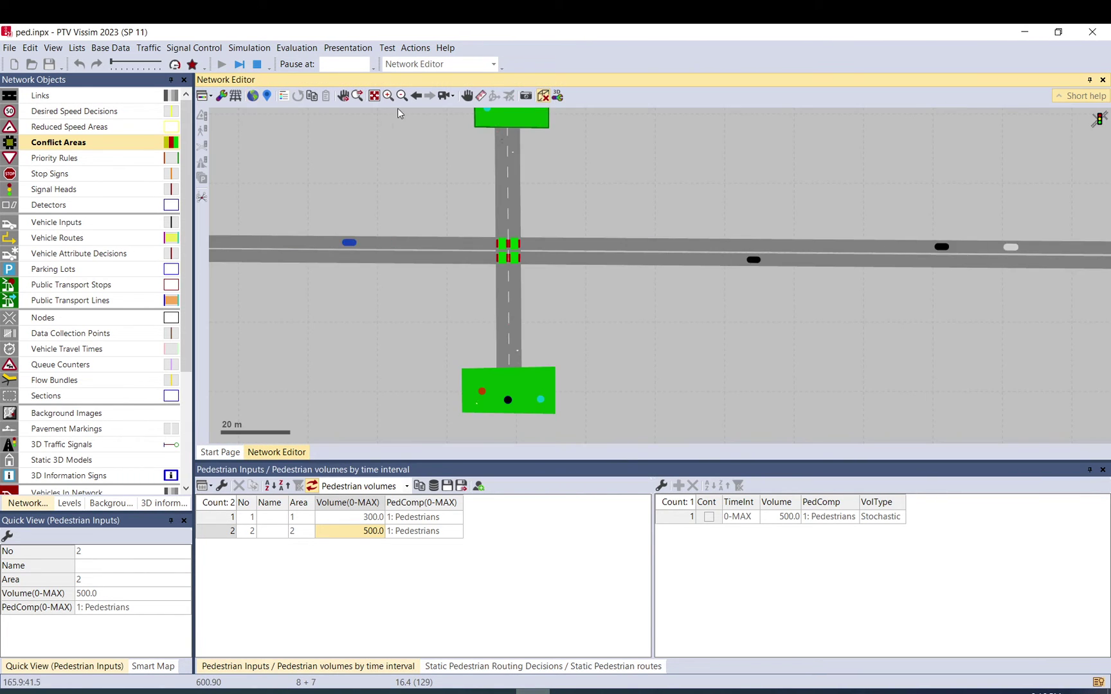
left_click(257, 64)
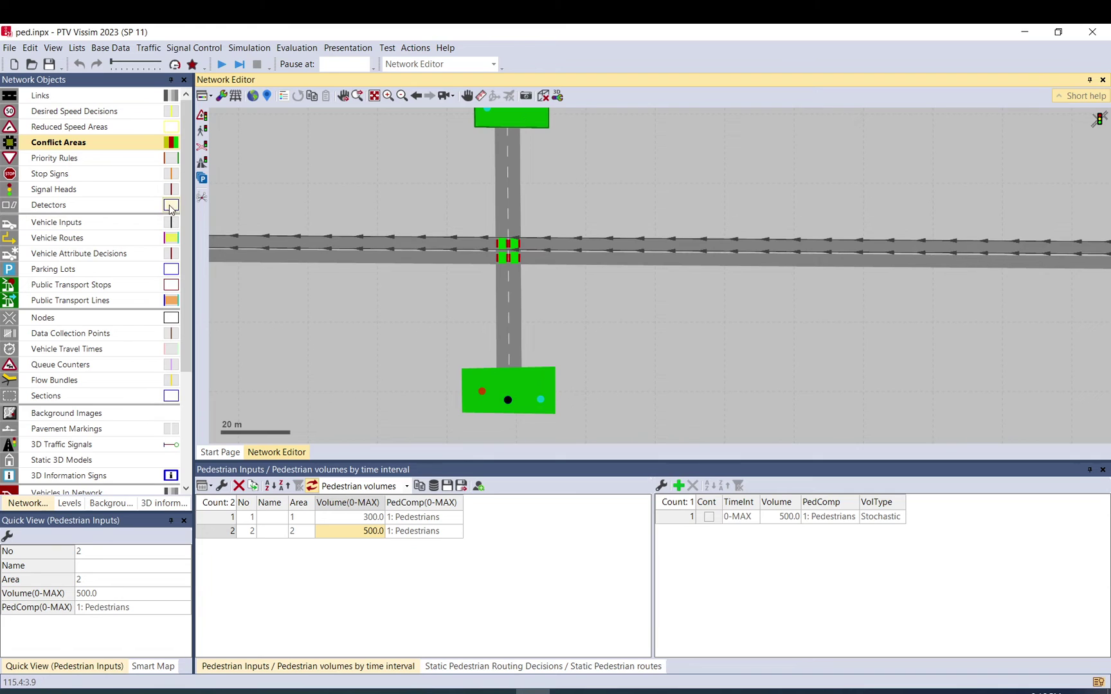
left_click(45, 96)
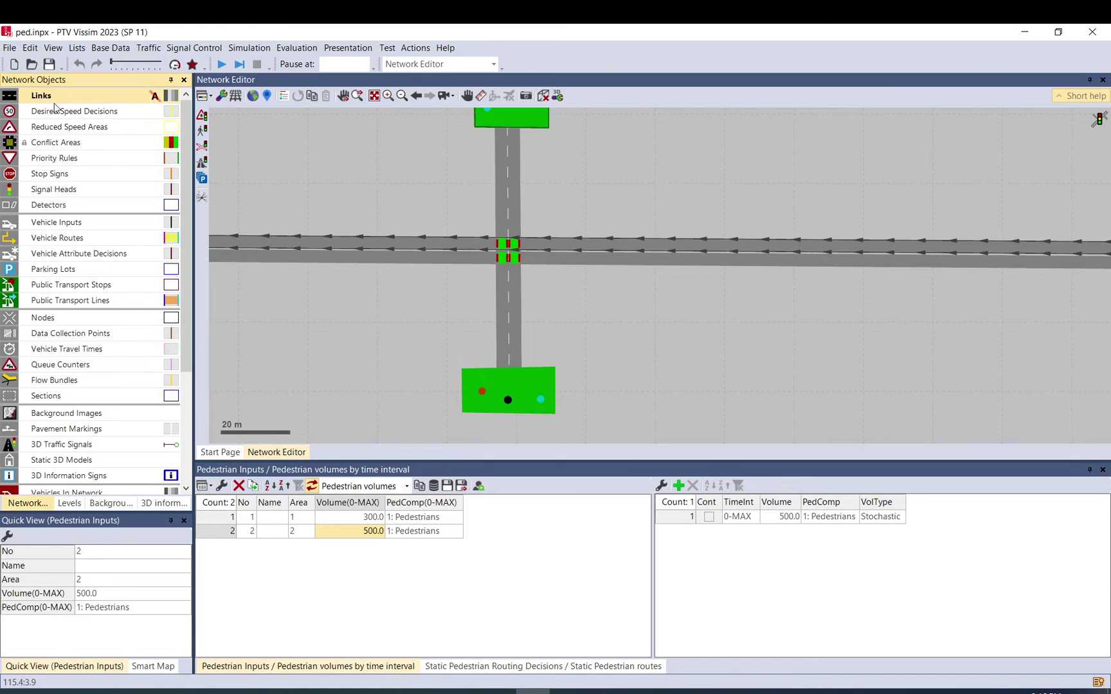
left_click(10, 147)
left_click(11, 142)
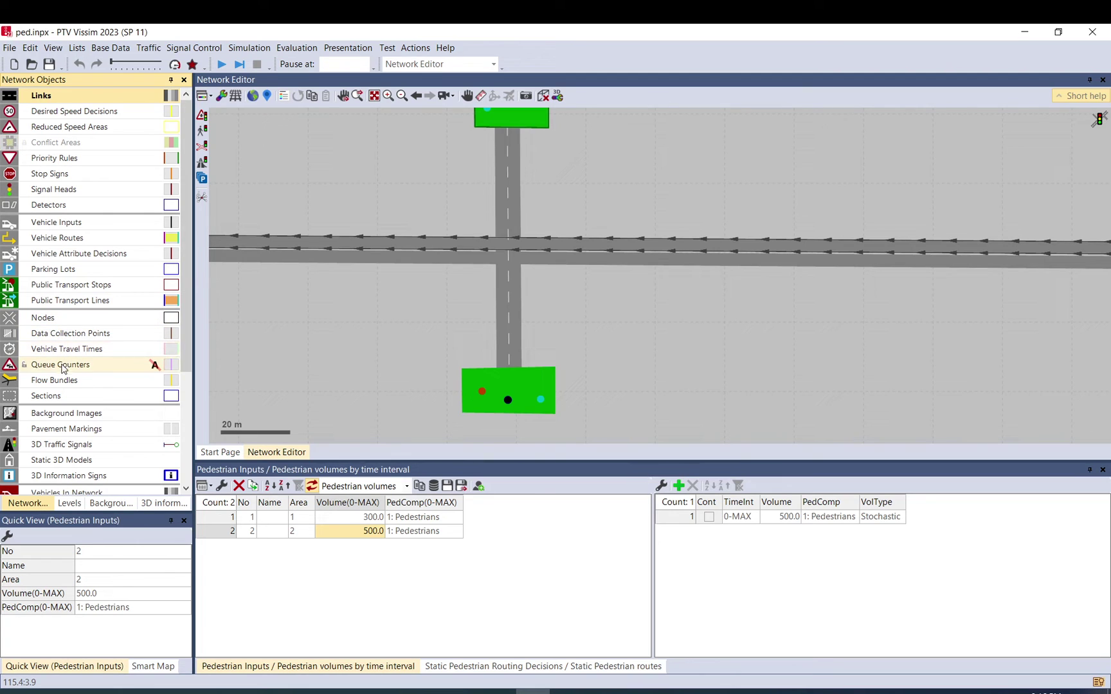
Step: Place a 5 m zebra crossing marking at 35.205 m on lane 4-1
left_click(62, 432)
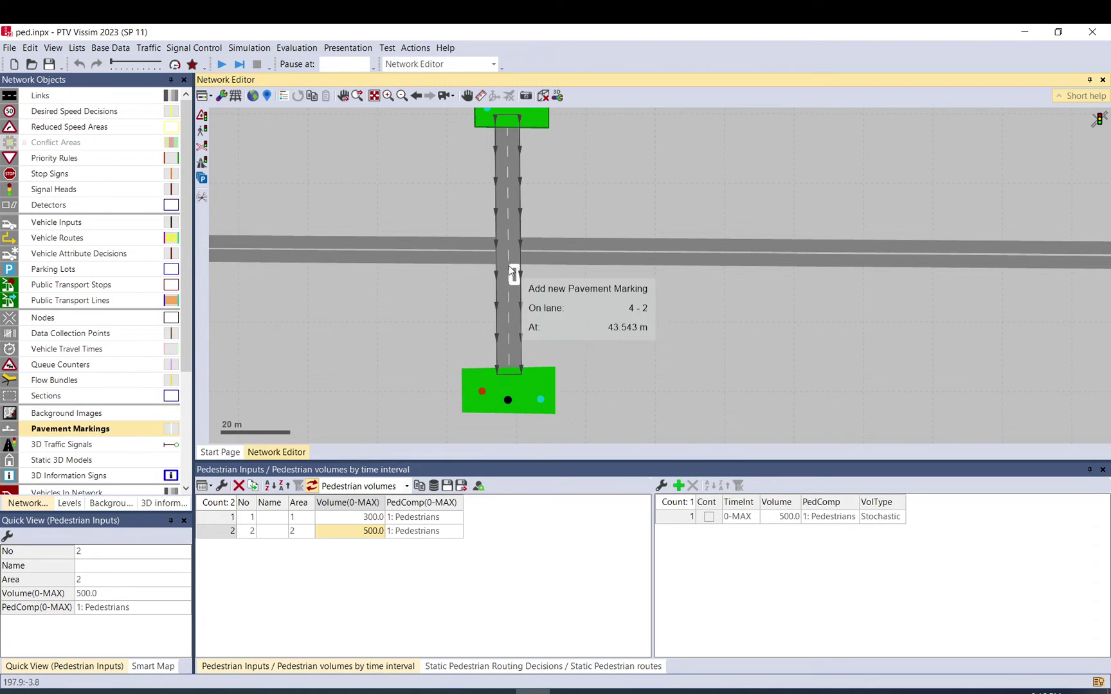
right_click(506, 242)
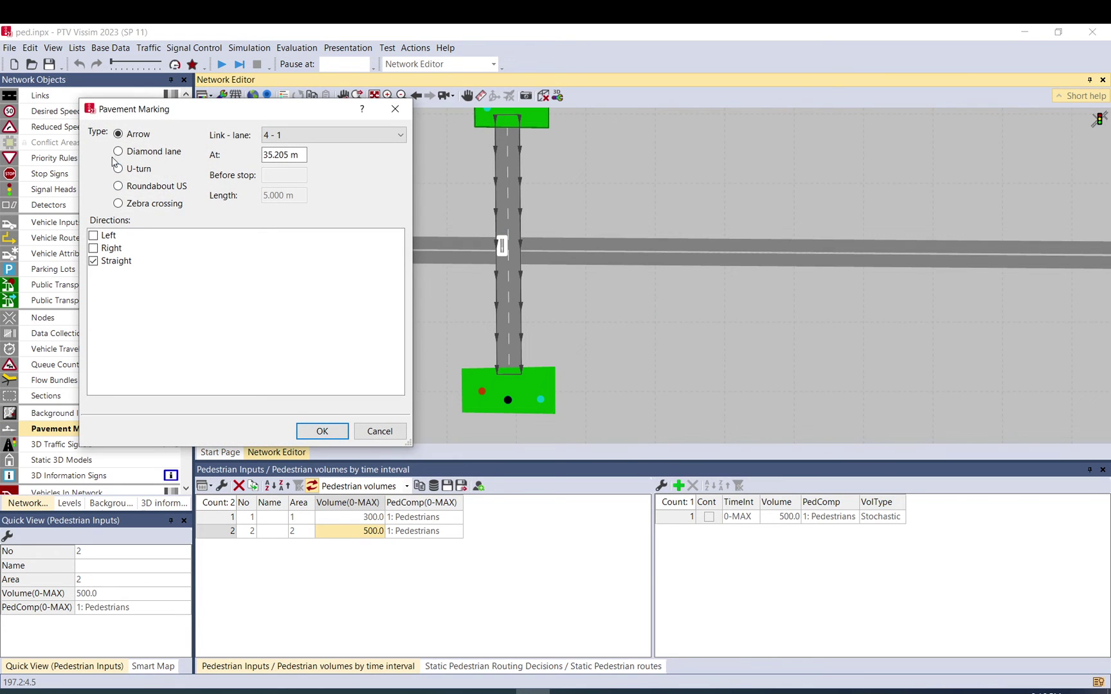
left_click_drag(184, 121, 678, 143)
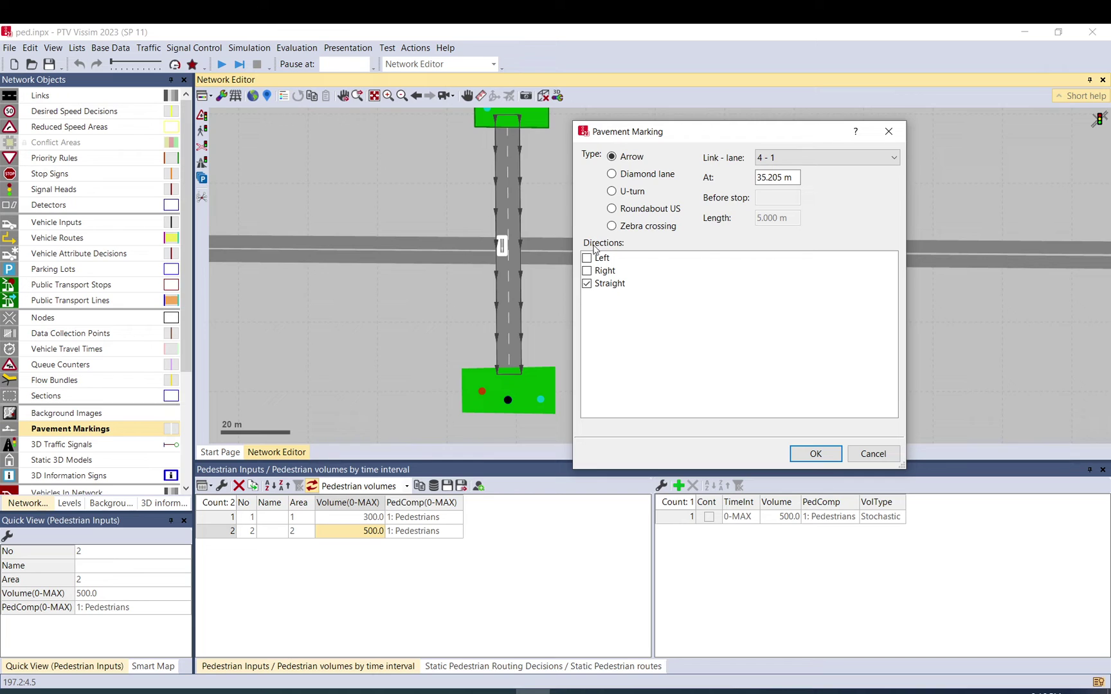
left_click(632, 230)
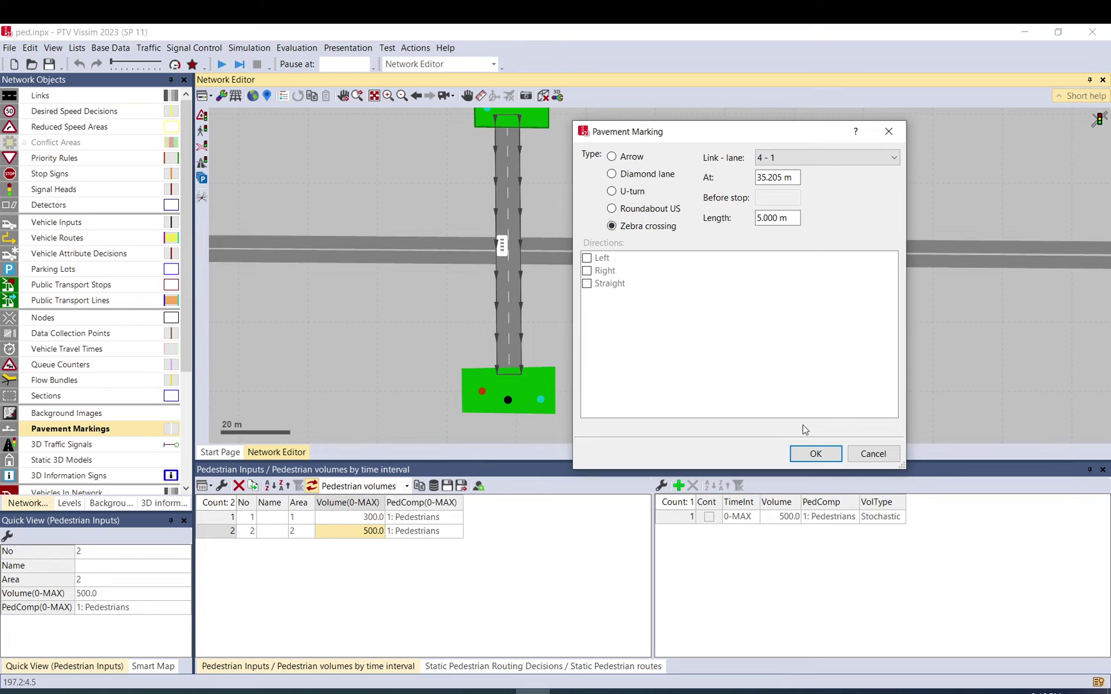
left_click(815, 453)
Step: Lengthen the zebra crossing marking to about 8.7 m
scroll(498, 245, "up", 3)
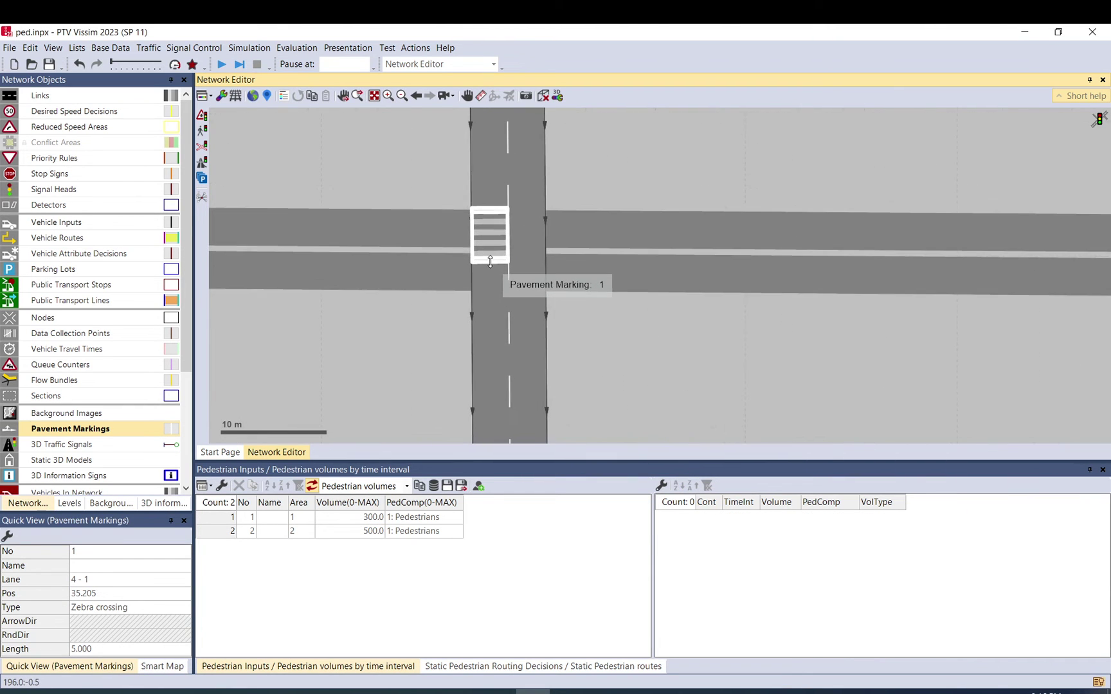
left_click_drag(489, 261, 491, 290)
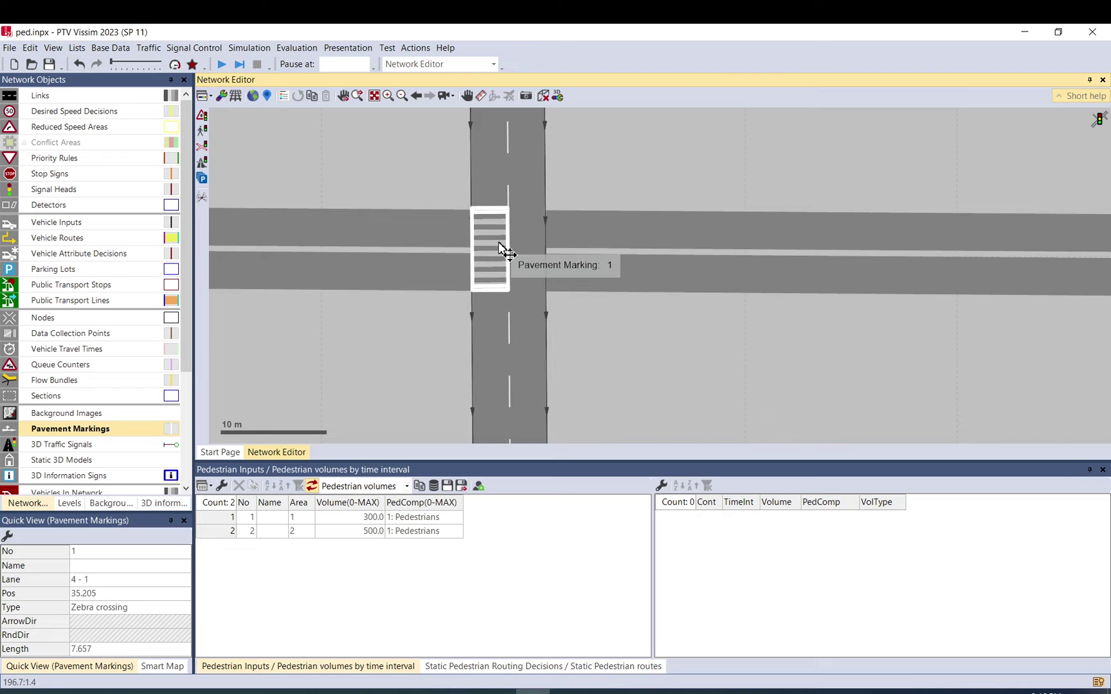
left_click_drag(491, 289, 492, 298)
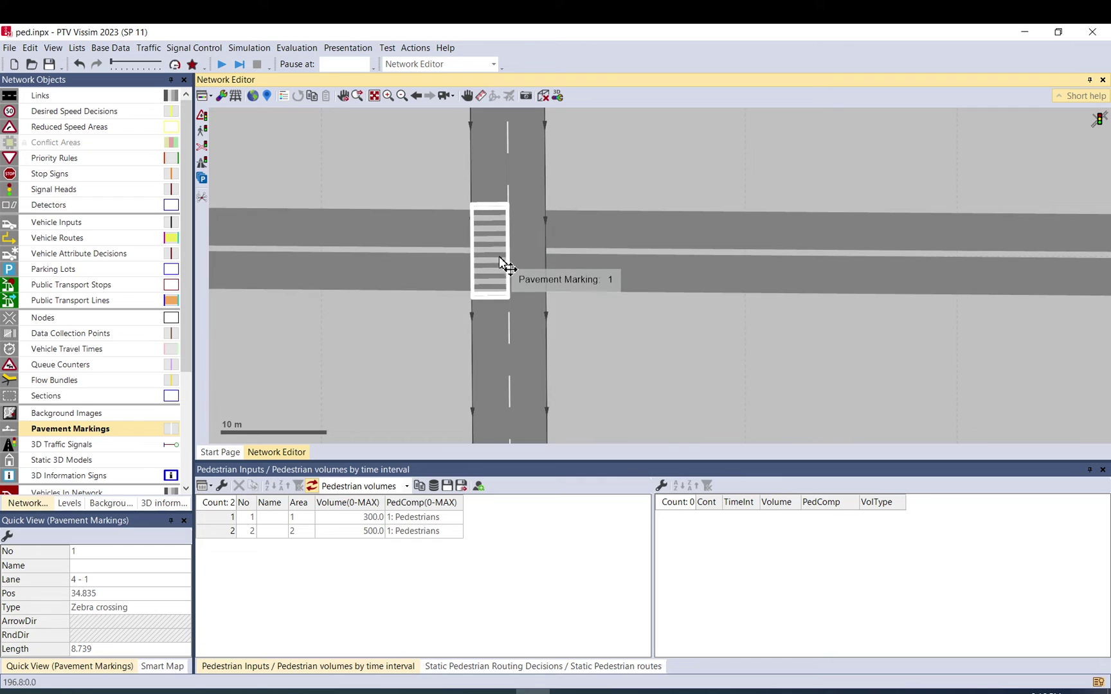
Step: Duplicate the zebra marking and place the copy on the crossing link's adjacent lane
right_click(491, 288)
left_click(524, 350)
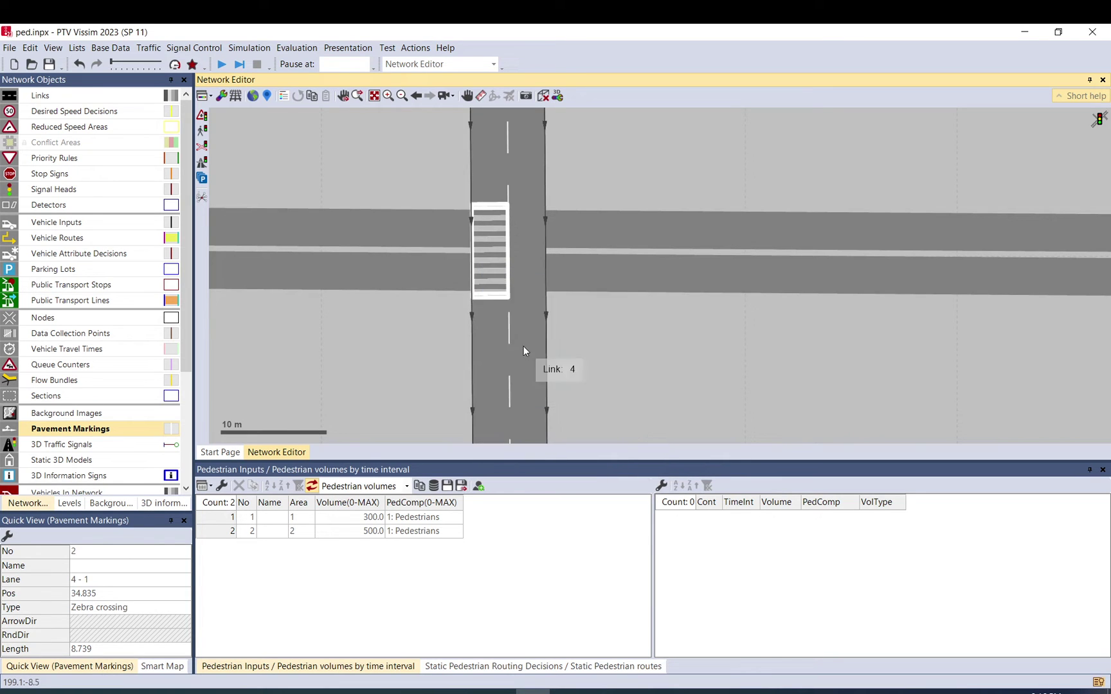
left_click_drag(508, 283, 529, 290)
left_click(590, 191)
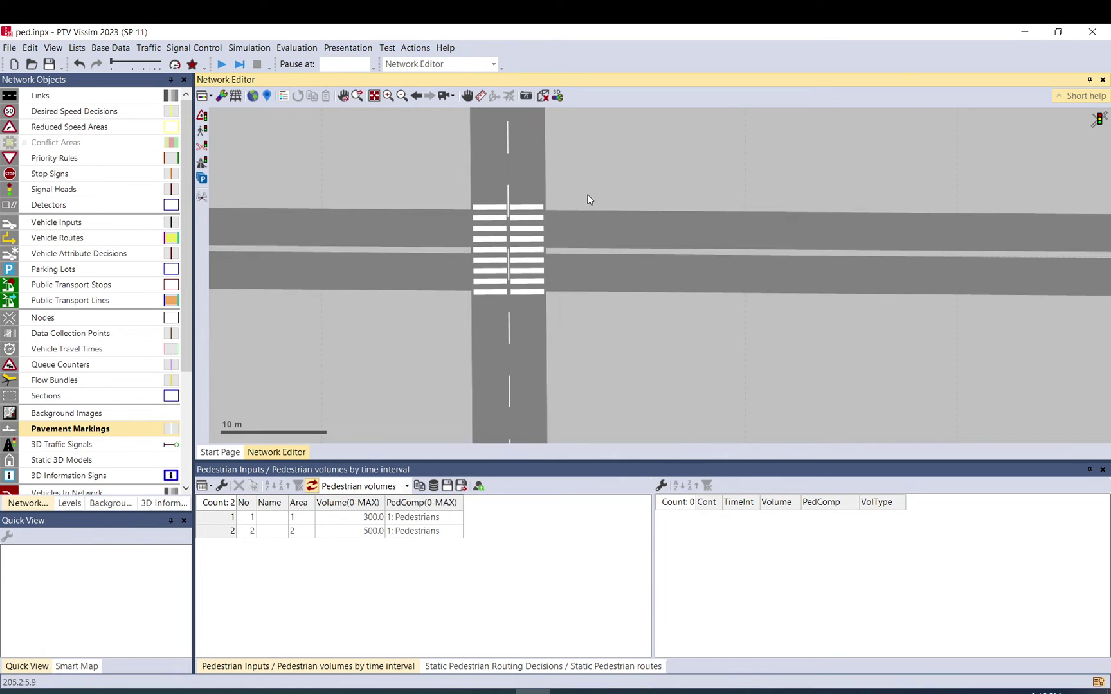
scroll(569, 210, "down", 2)
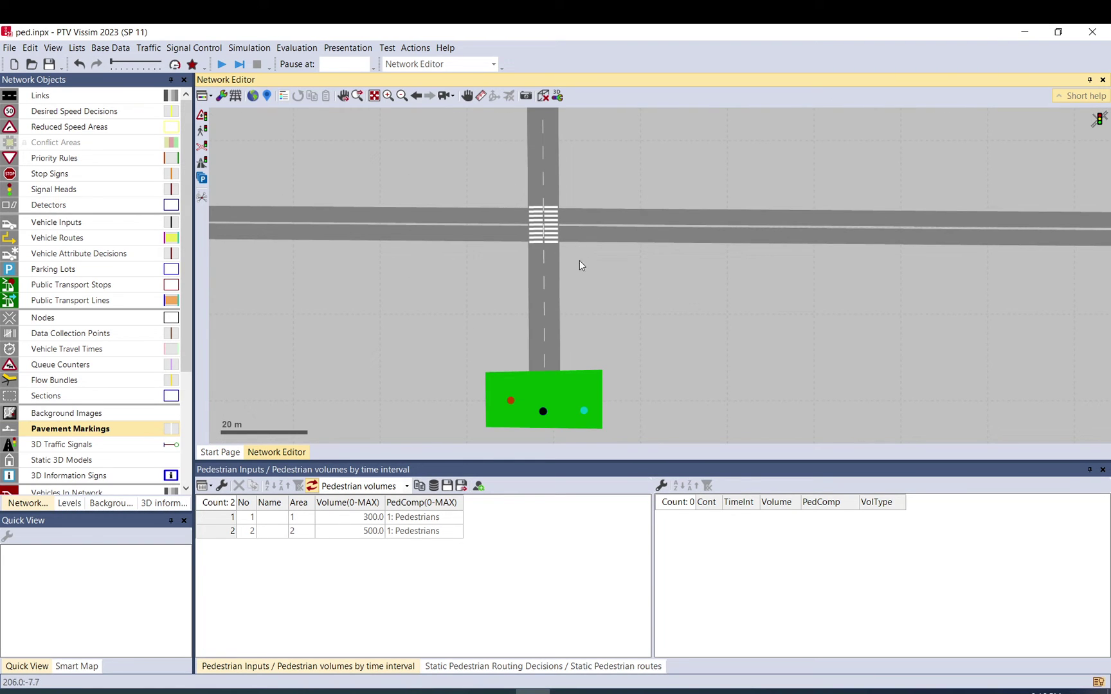
scroll(571, 261, "down", 1)
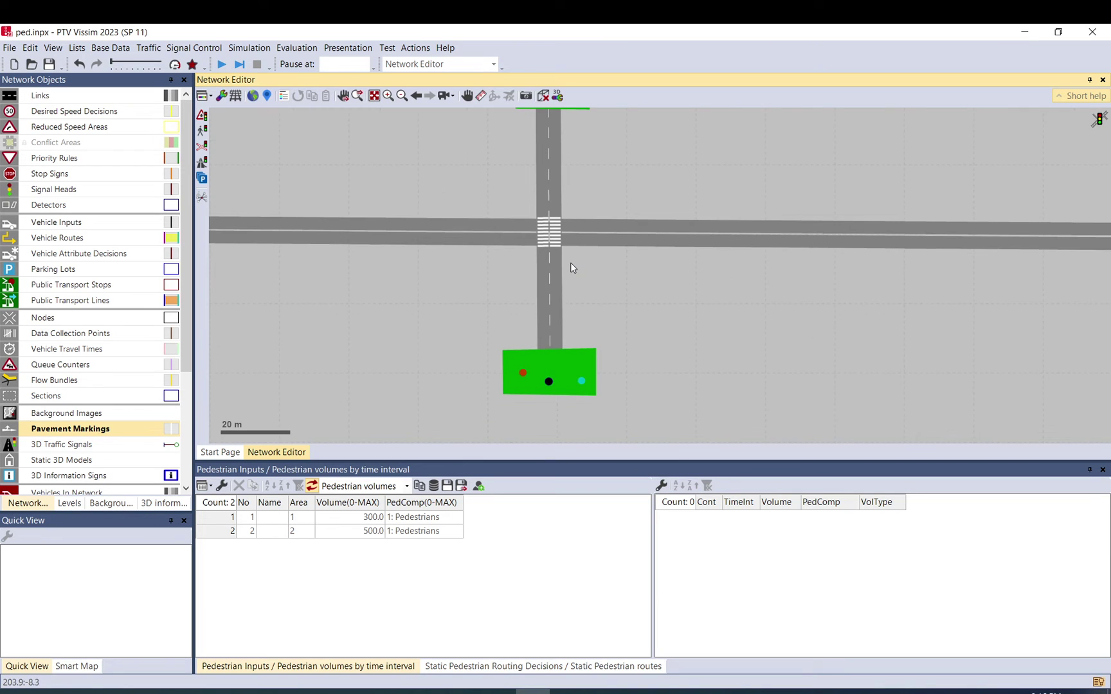
Step: Pull pedestrian link 4's top end down to the upper pedestrian area
left_click(547, 206)
left_click_drag(567, 157, 557, 264)
scroll(560, 228, "down", 1)
left_click(554, 214)
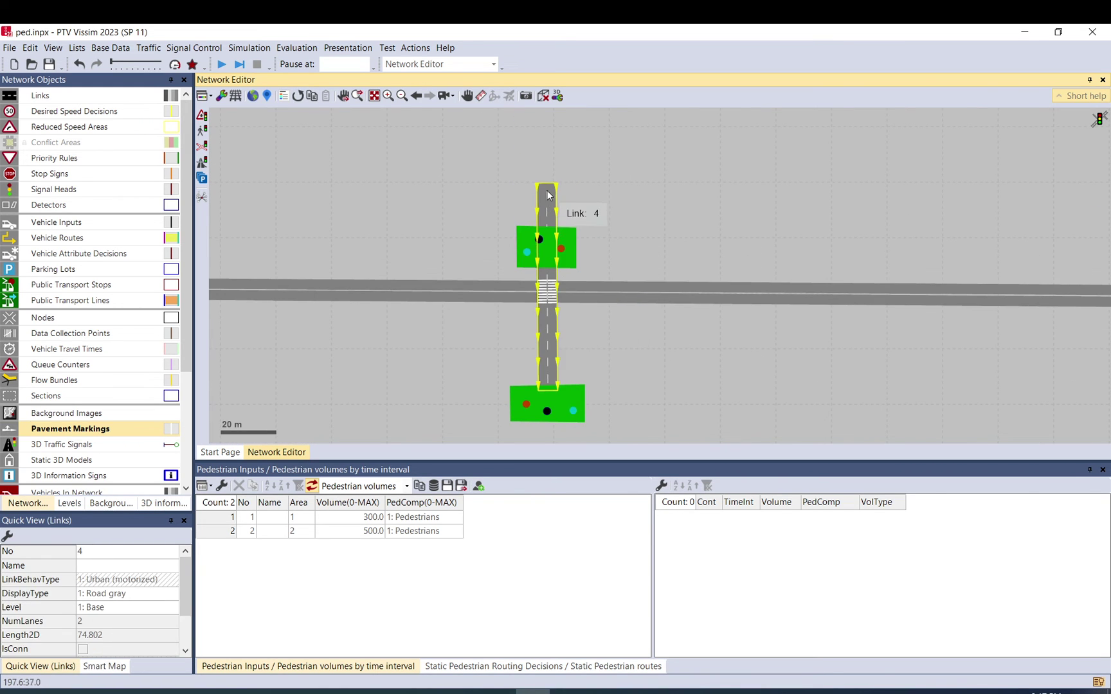
left_click(151, 96)
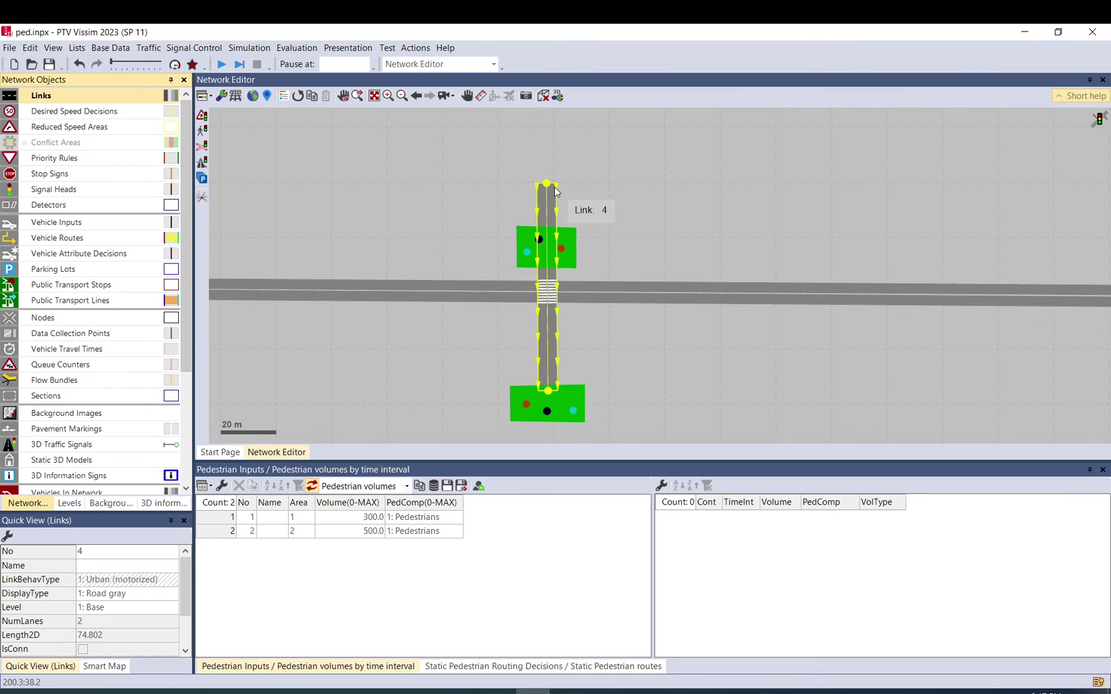
left_click_drag(550, 186, 549, 257)
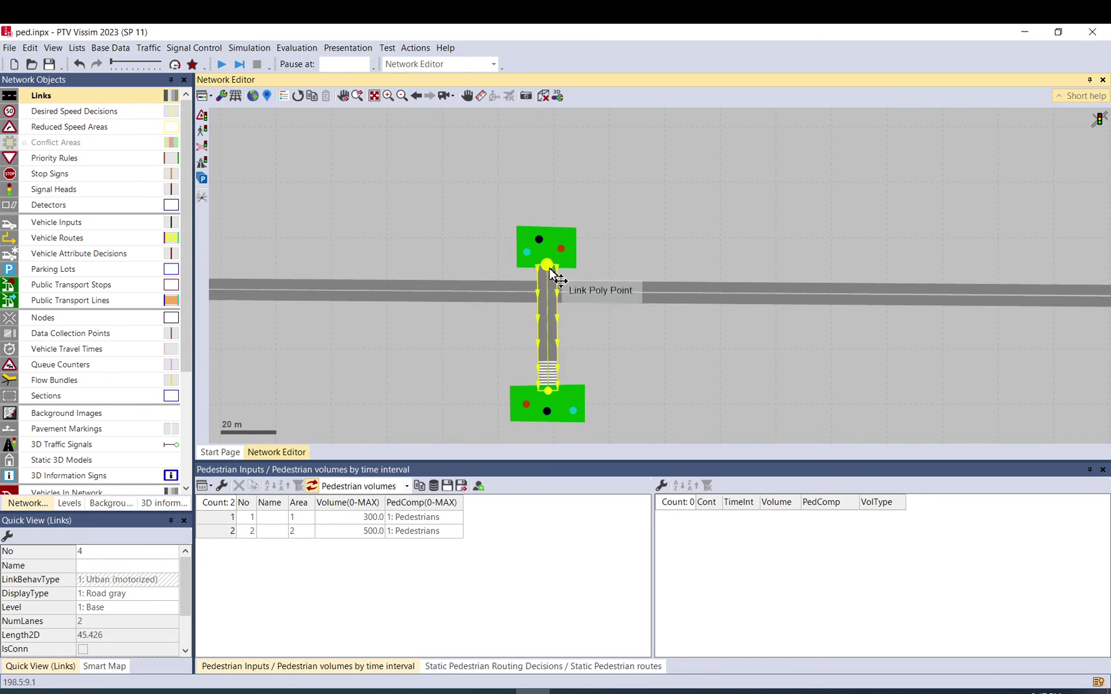
Step: Shorten link 3 by moving its top end point
scroll(548, 271, "up", 1)
scroll(548, 270, "up", 1)
left_click(549, 271)
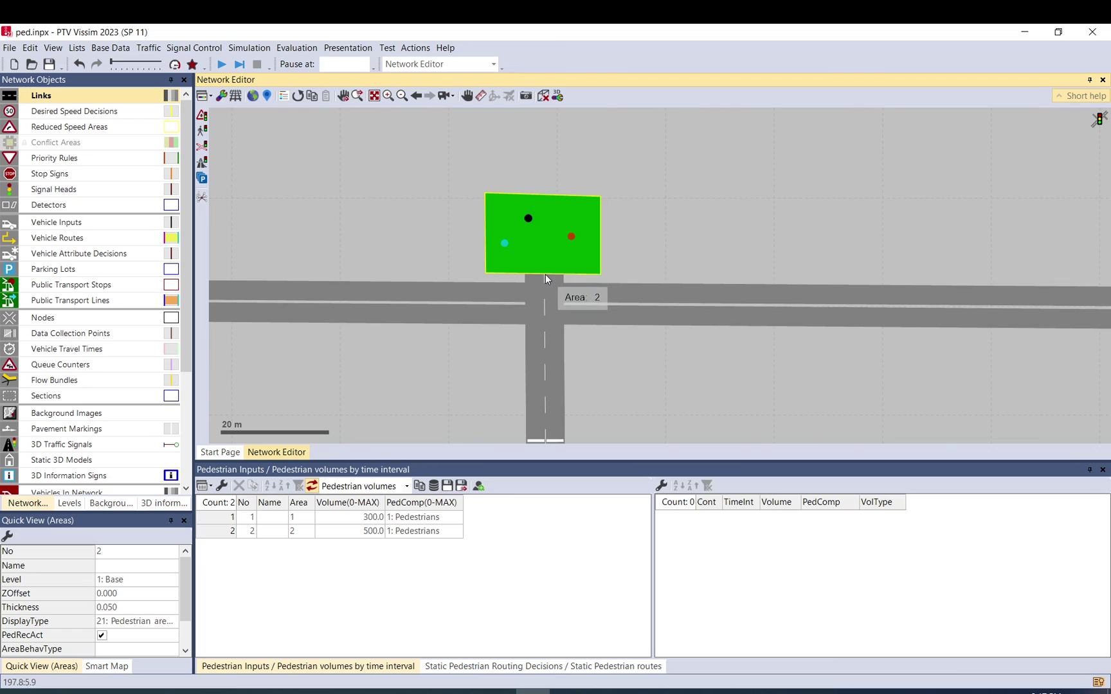
left_click(545, 271)
left_click_drag(546, 266, 584, 160)
left_click(644, 239)
Step: Extend link 4 up to the green area and shift it so the zebra sits on the road
left_click(543, 271)
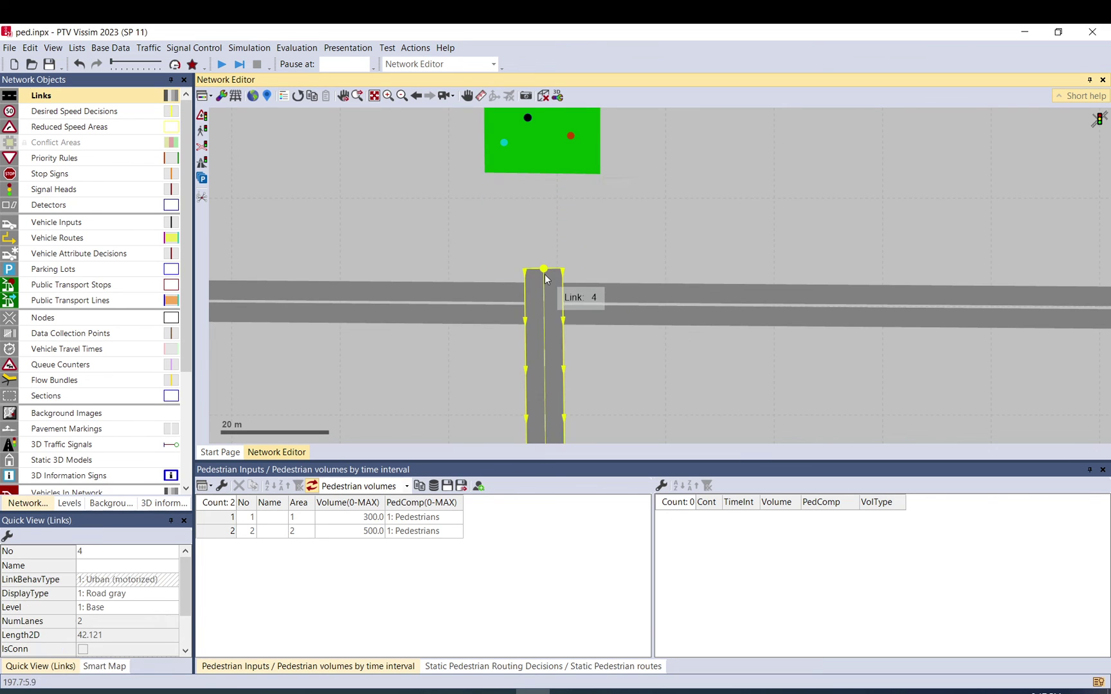
left_click_drag(544, 272, 553, 174)
left_click(612, 222)
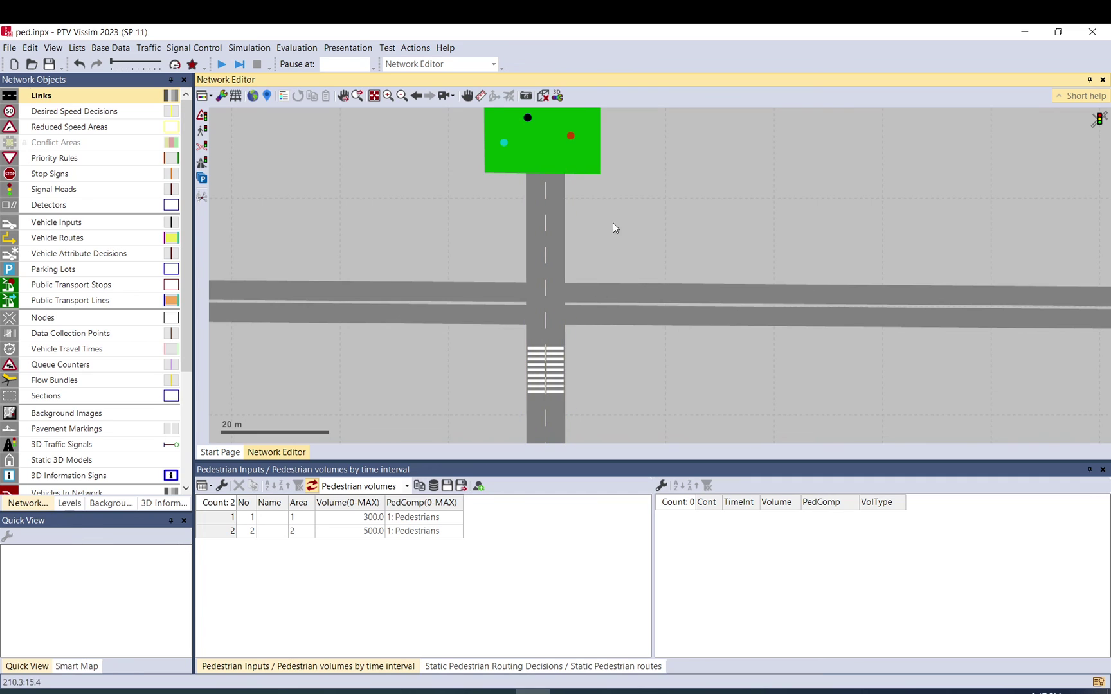
left_click_drag(563, 367, 538, 304)
Step: Pull road link 2's far end back from 524 m to just right of the crossing
left_click(600, 258)
scroll(614, 287, "down", 3)
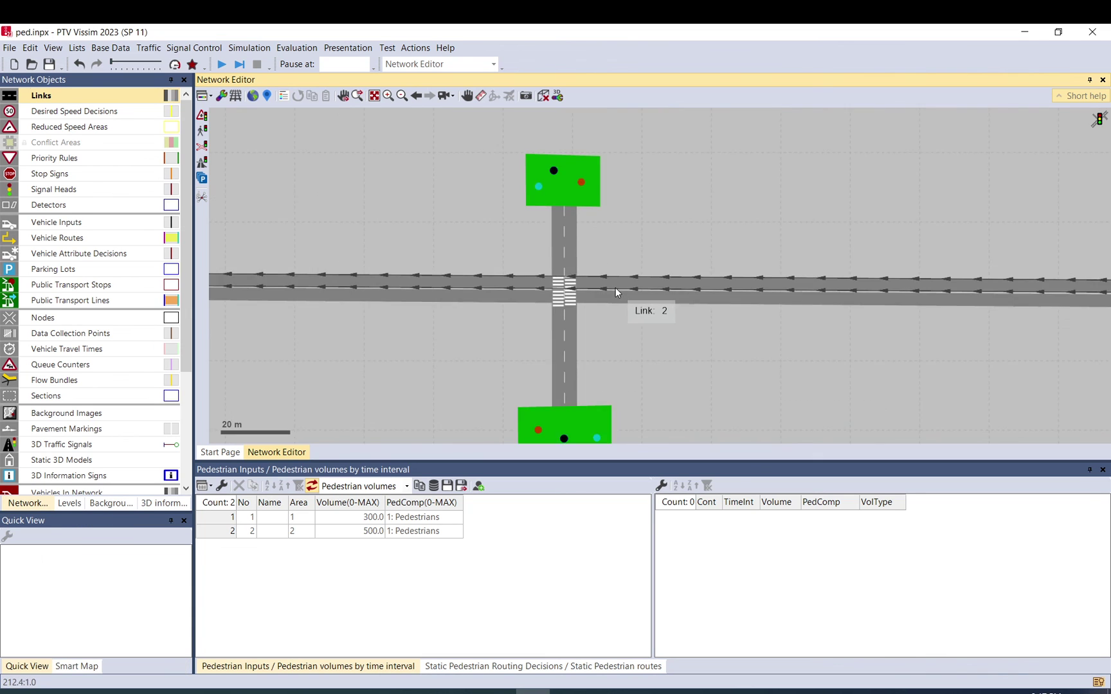
scroll(609, 292, "down", 1)
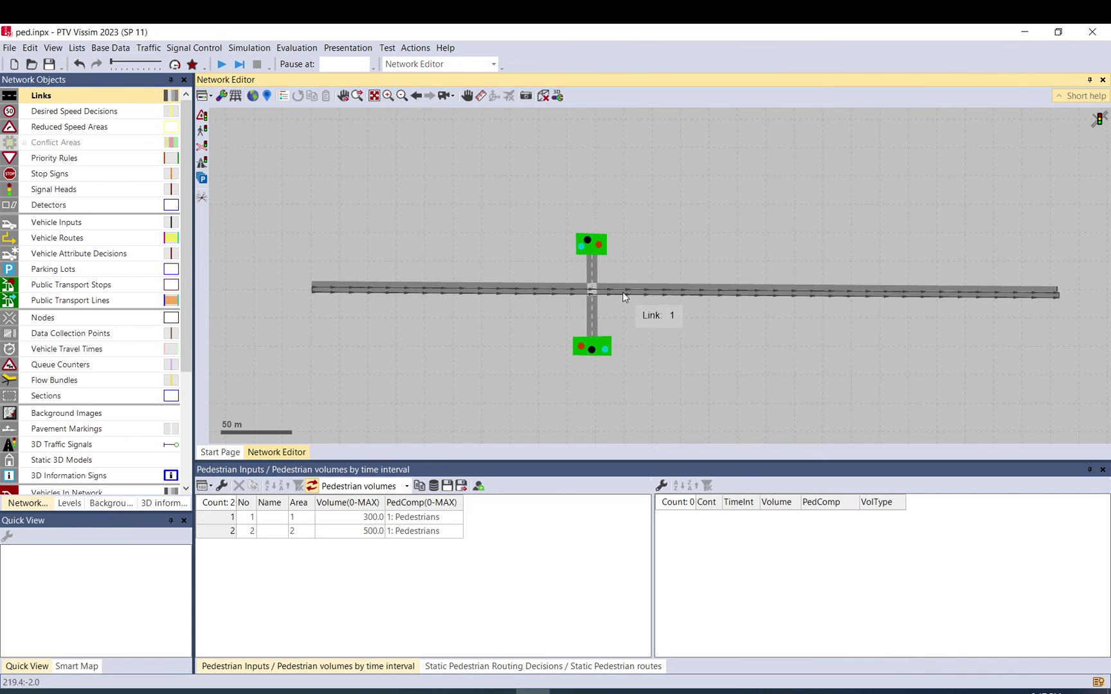
left_click(329, 287)
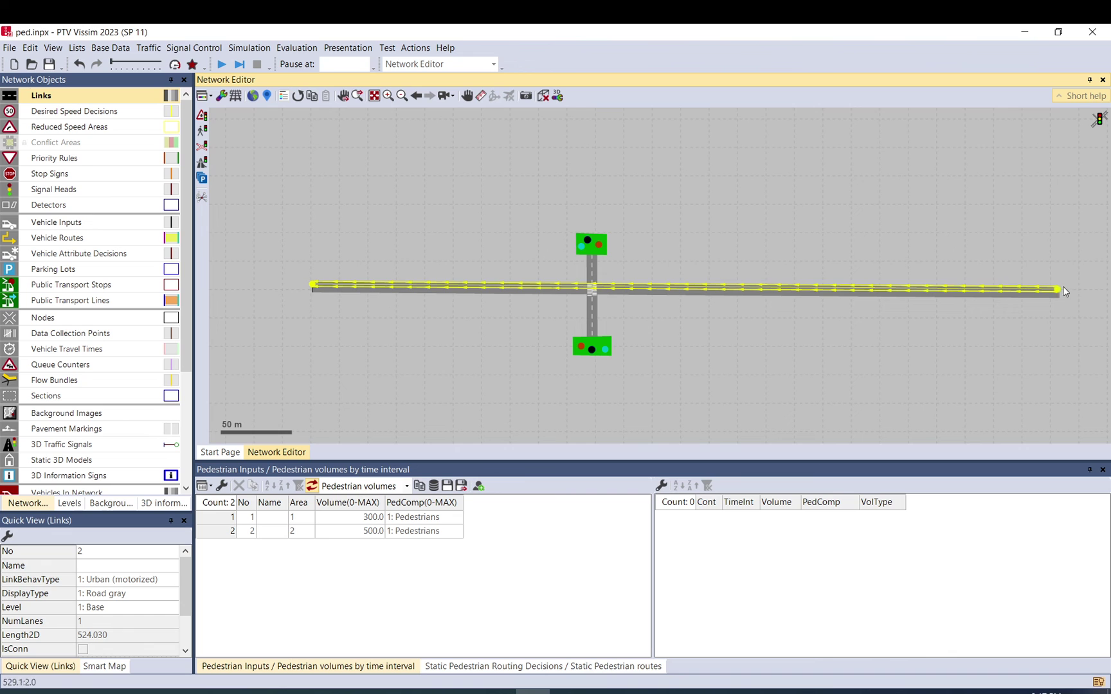
left_click_drag(1059, 293, 618, 288)
scroll(618, 289, "up", 5)
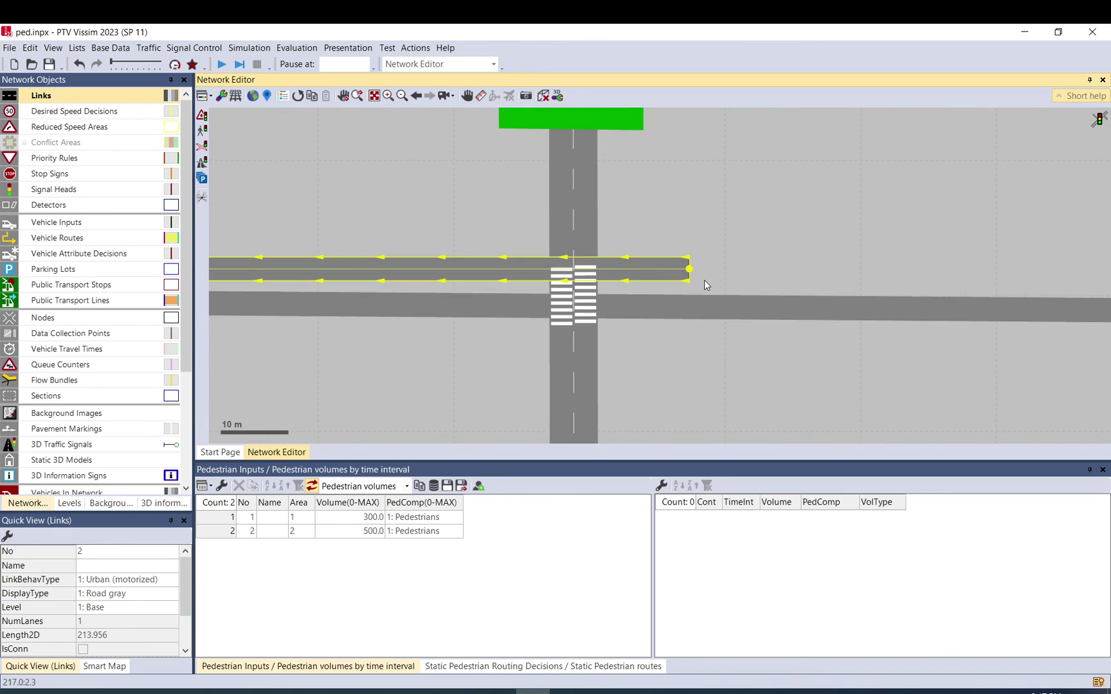
left_click_drag(694, 270, 682, 282)
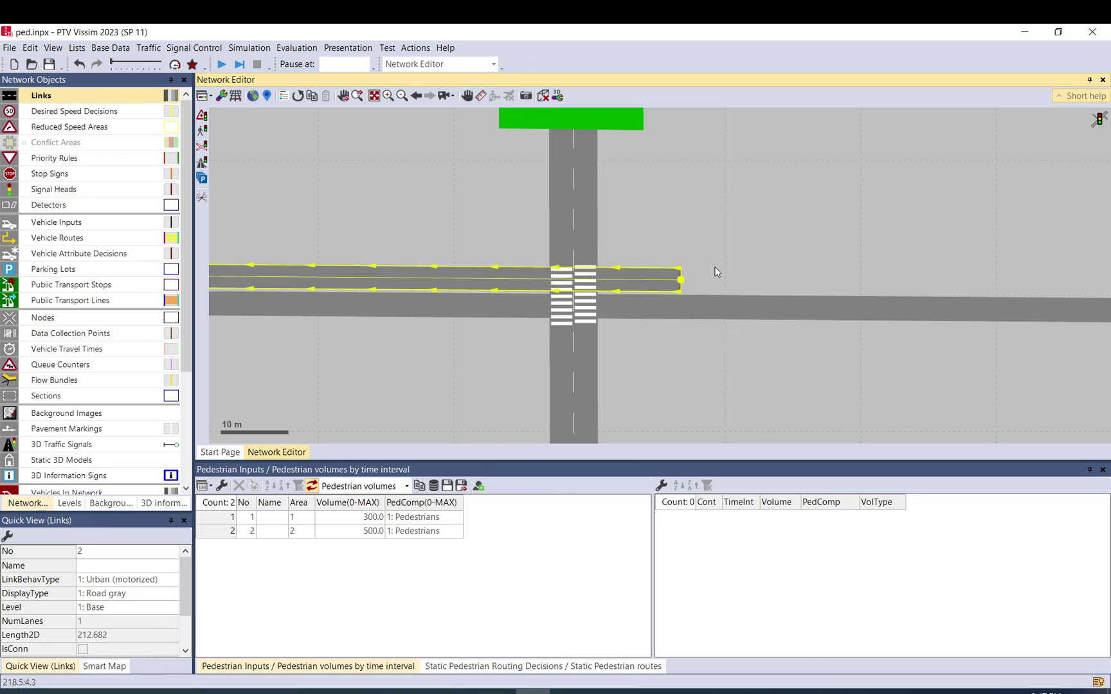
left_click(717, 270)
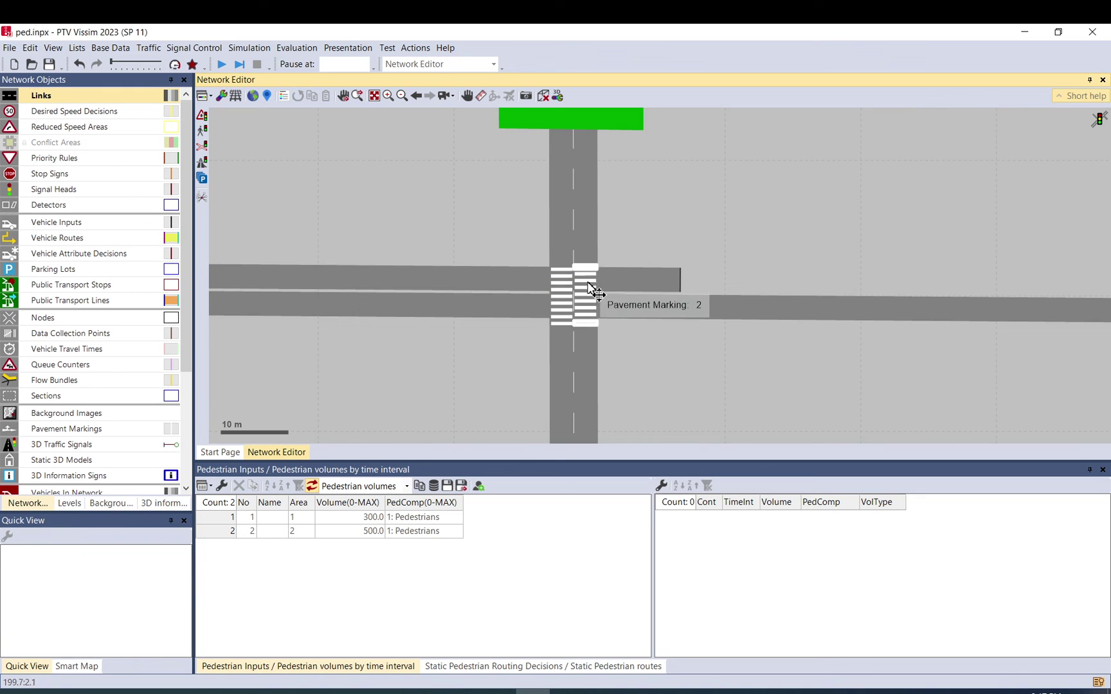
Step: Drag link 2's end point back out to the right, to about 277 m
left_click(648, 286)
scroll(678, 287, "down", 2)
left_click_drag(680, 285, 1093, 292)
Step: Fit the network in view and drag link 2's end right until it measures about 359.8 m
left_click(859, 266)
key("Home")
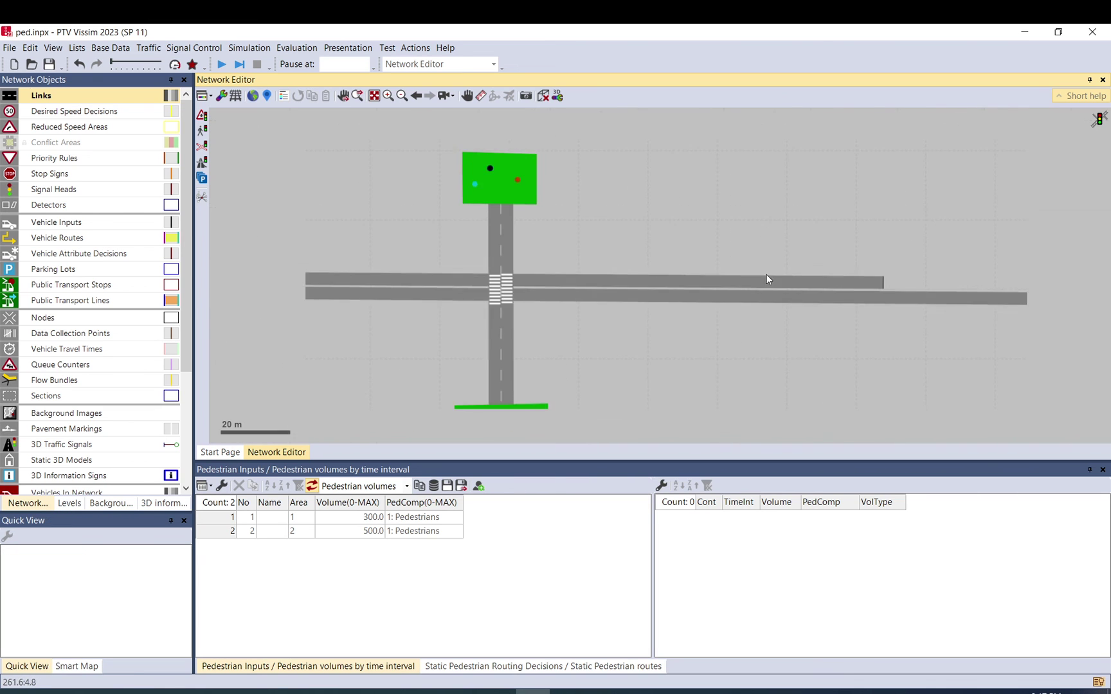
left_click(865, 280)
left_click_drag(864, 281, 1000, 282)
left_click(713, 245)
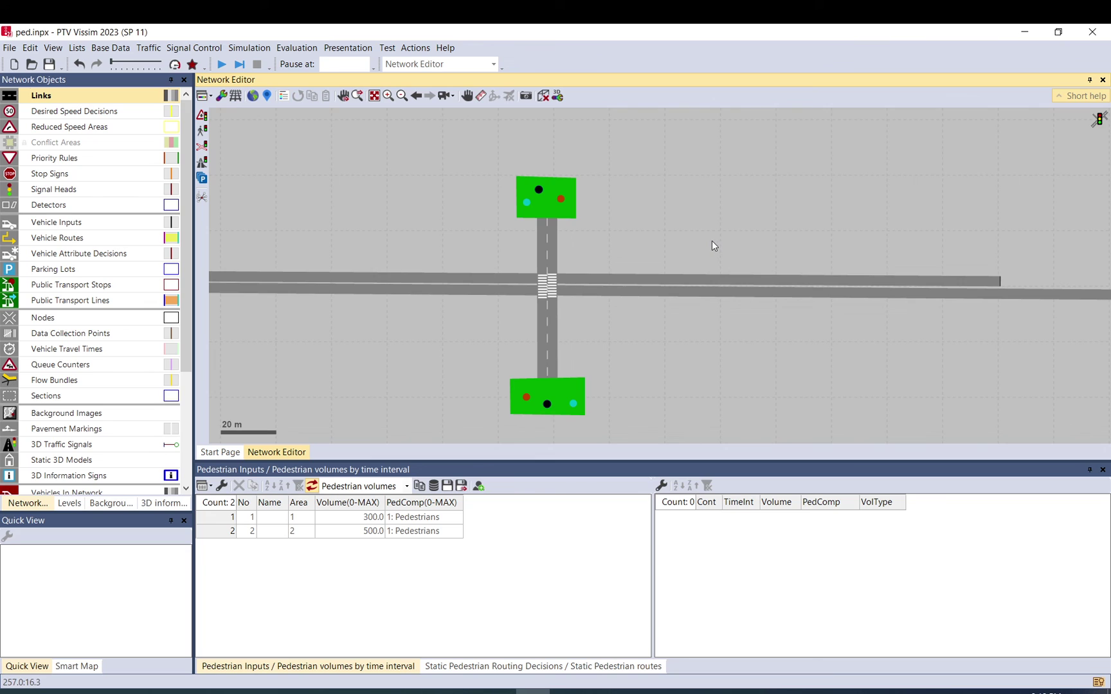